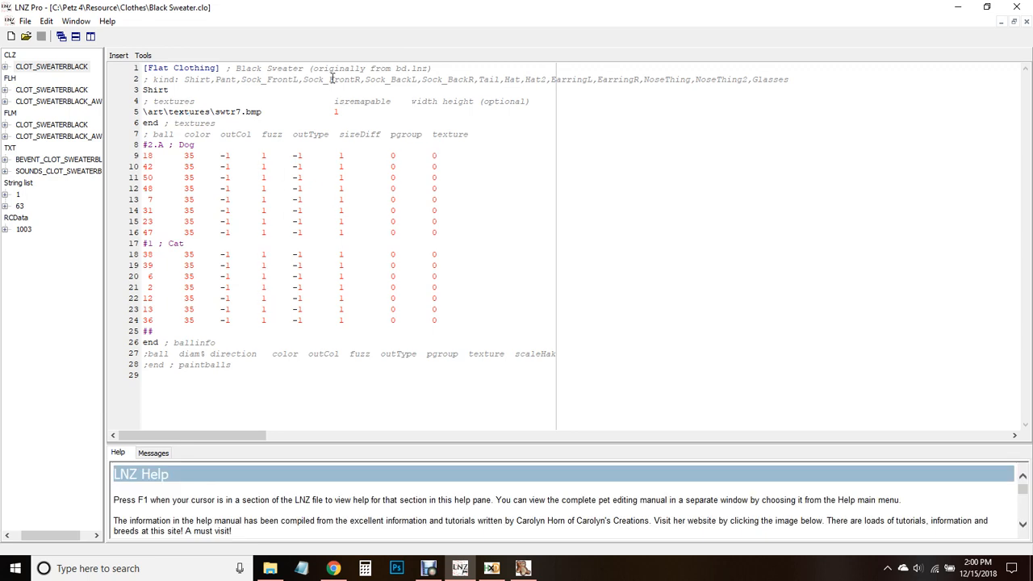
Step: Save the clothing file as a new file named BFKTestSweater with the breed ID number 16000
left_click(24, 23)
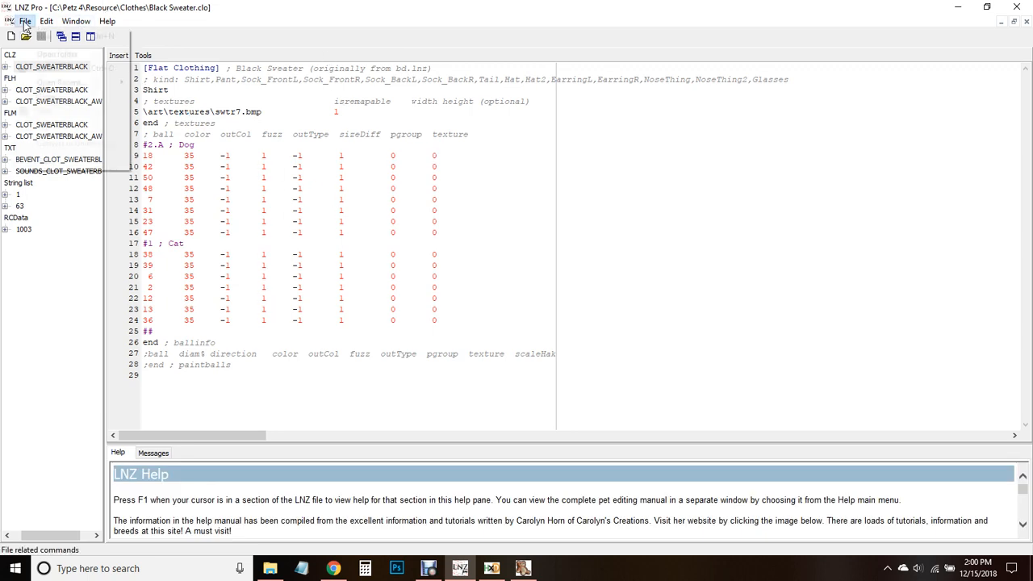
left_click(49, 122)
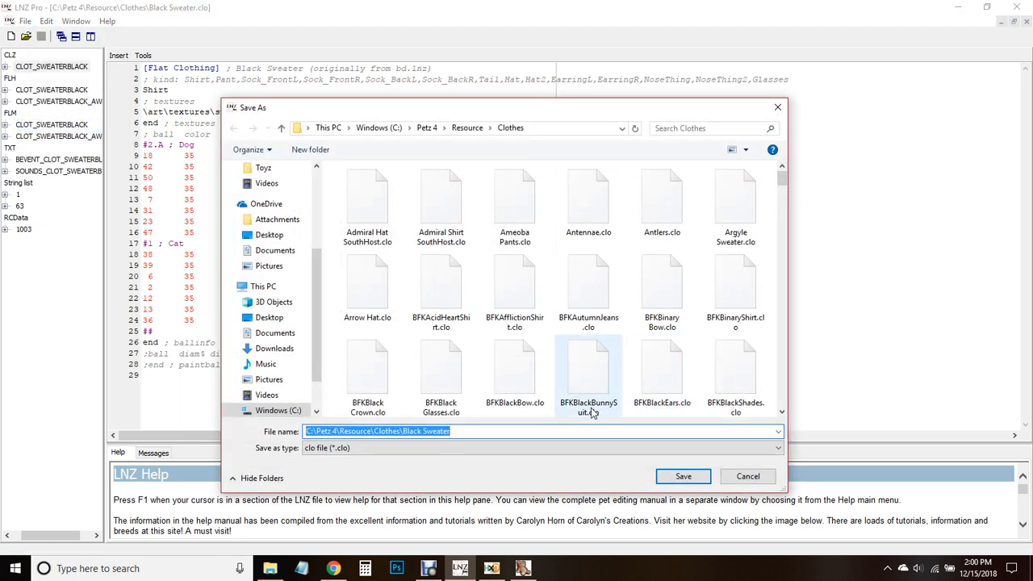
type("BFKTest")
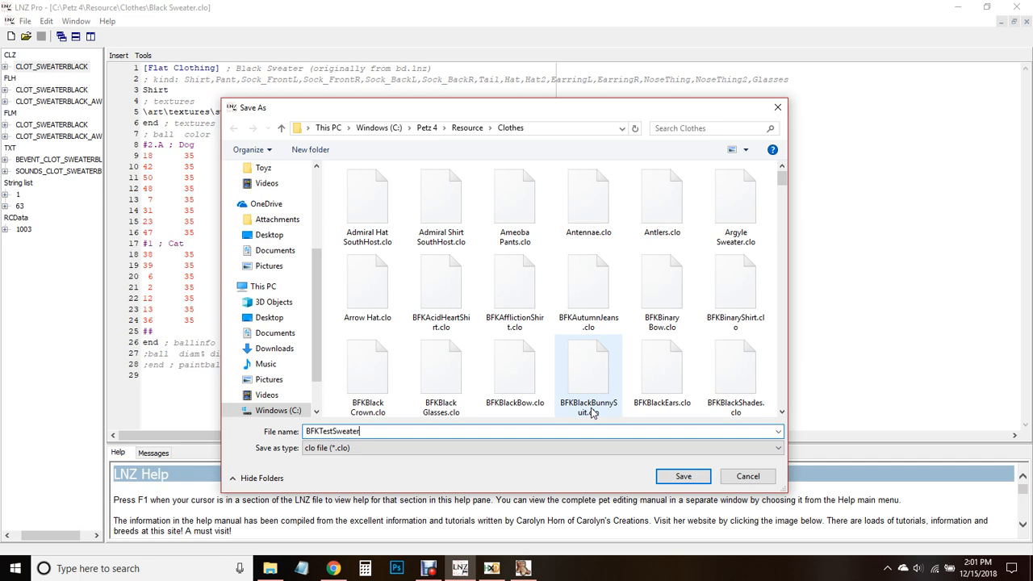
left_click(684, 477)
left_click(575, 379)
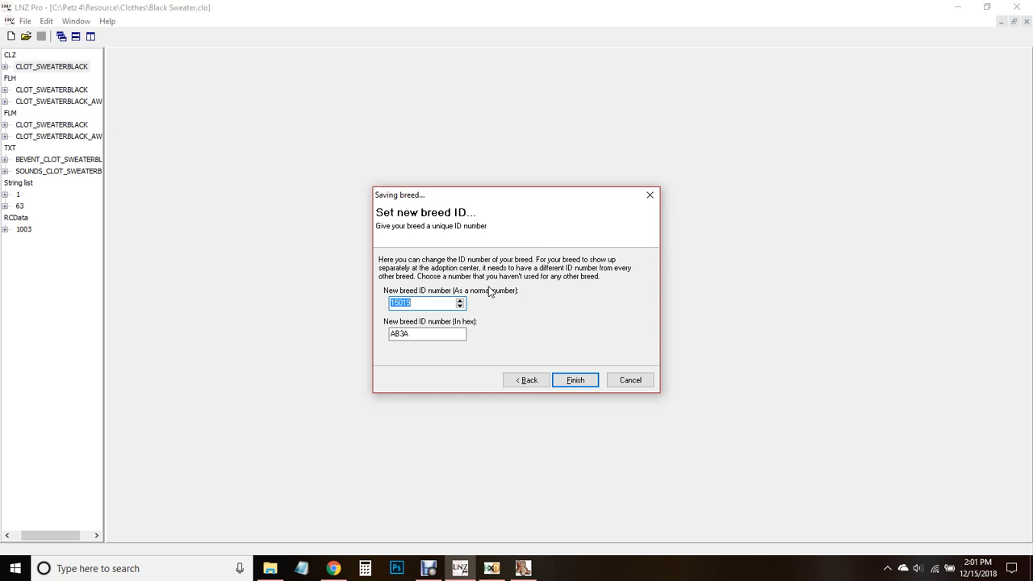
type("16000")
left_click(575, 380)
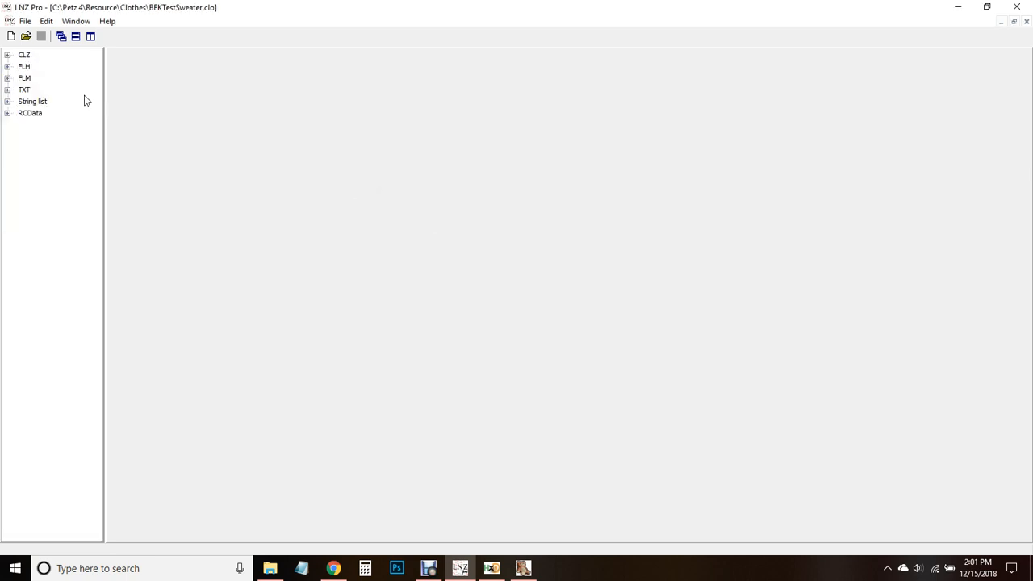
Step: Expand the CLZ, FLH, FLM, TXT and RCData resource groups of the new sweater file
left_click(7, 55)
left_click(7, 78)
left_click(8, 113)
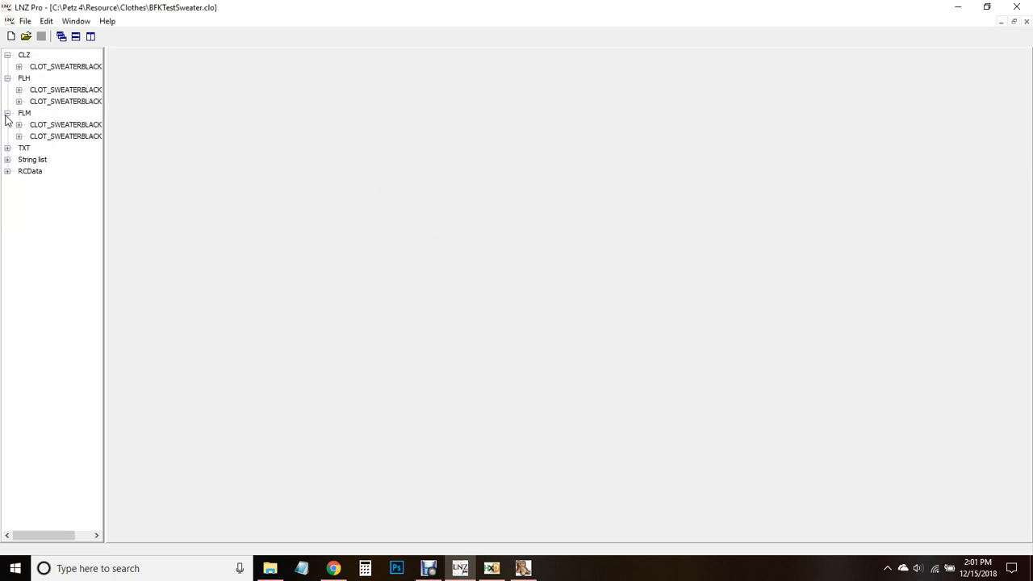
left_click(7, 148)
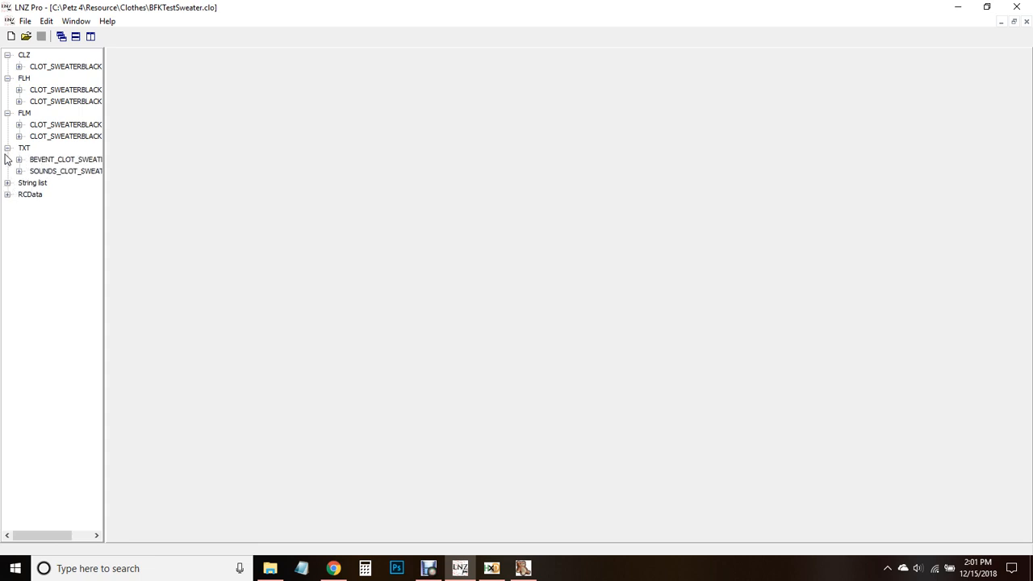
left_click(7, 194)
Step: Rename the CLZ resource to CLOT_16000ERBLACK
double_click(65, 67)
left_click(60, 67)
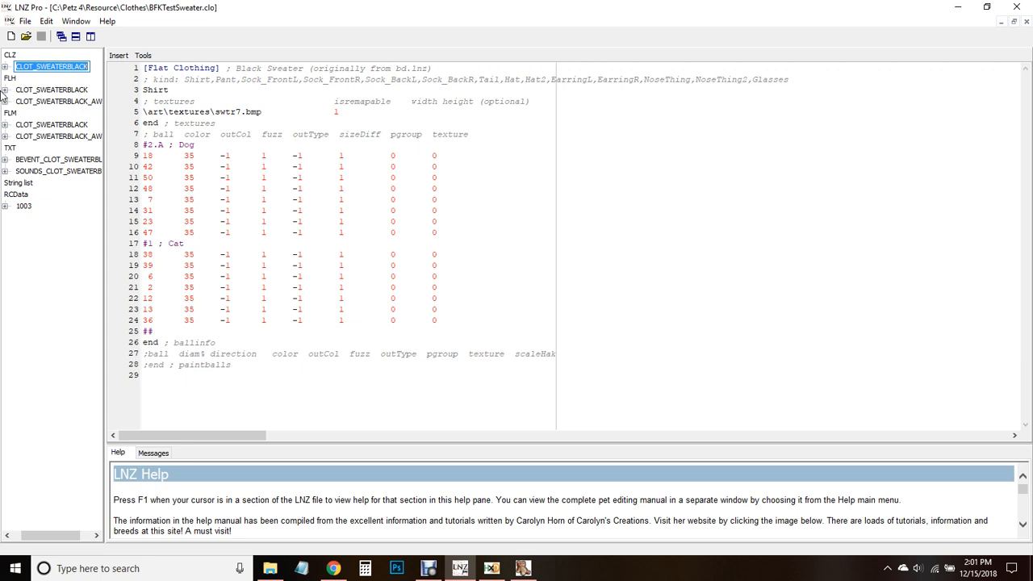
left_click(62, 67)
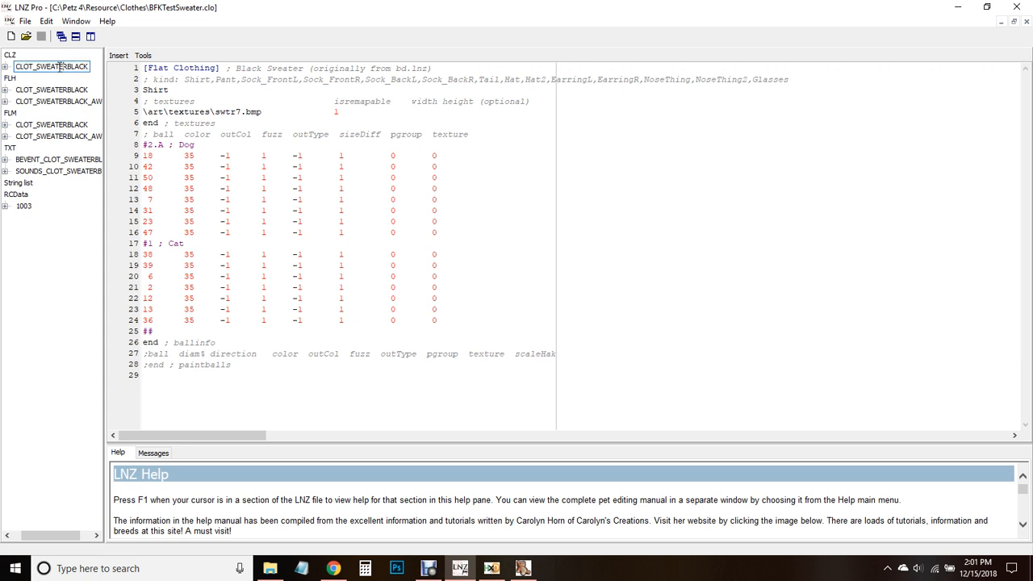
key("BackSpace")
key("BackSpace")
key("BackSpace")
key("BackSpace")
key("BackSpace")
type("16000")
key("Return")
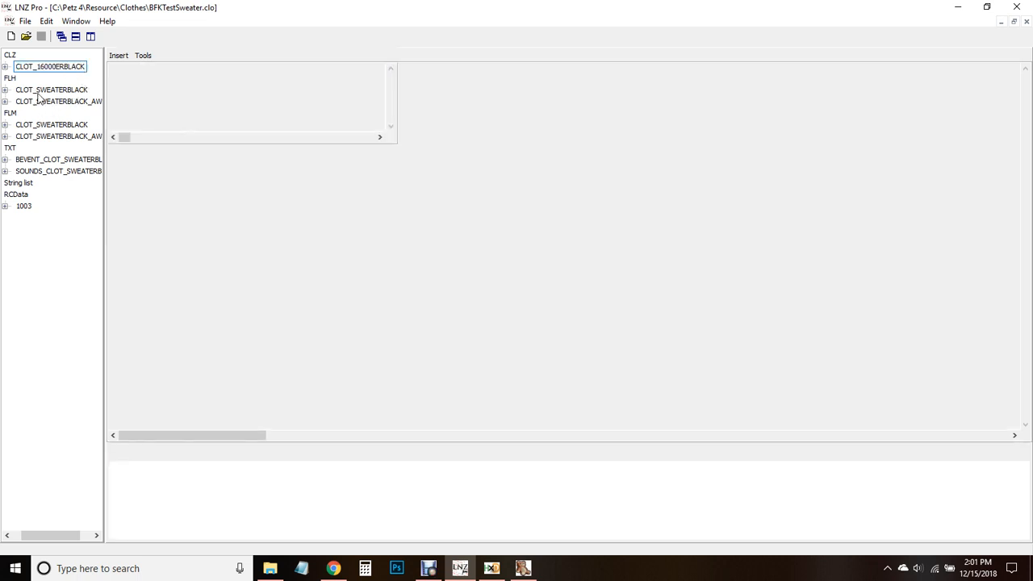
Step: Rename the two FLH resources to CLOT_16000ERBLACK and CLOT_16000ERBLACK_AWAY
left_click(50, 92)
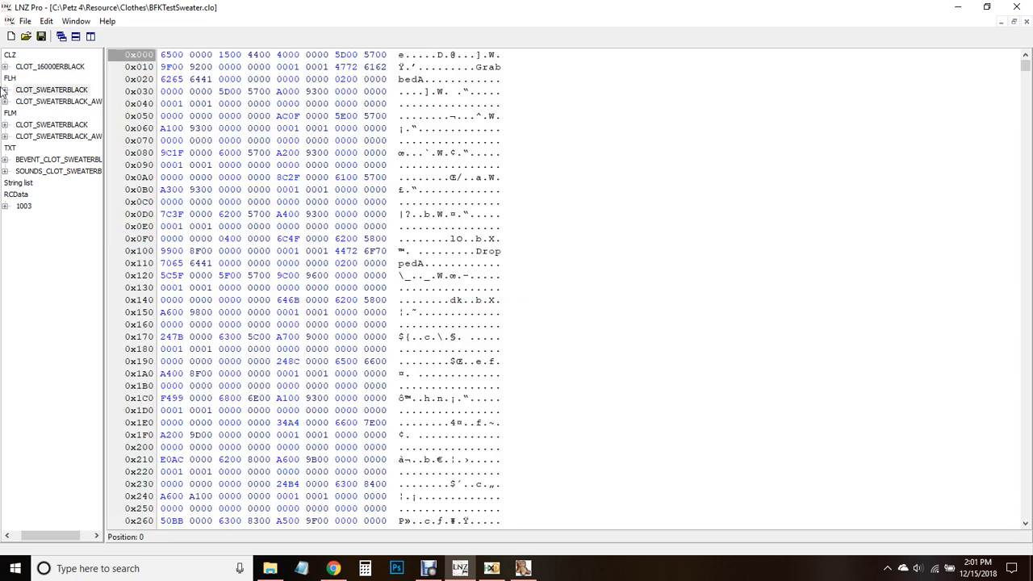
left_click(80, 101)
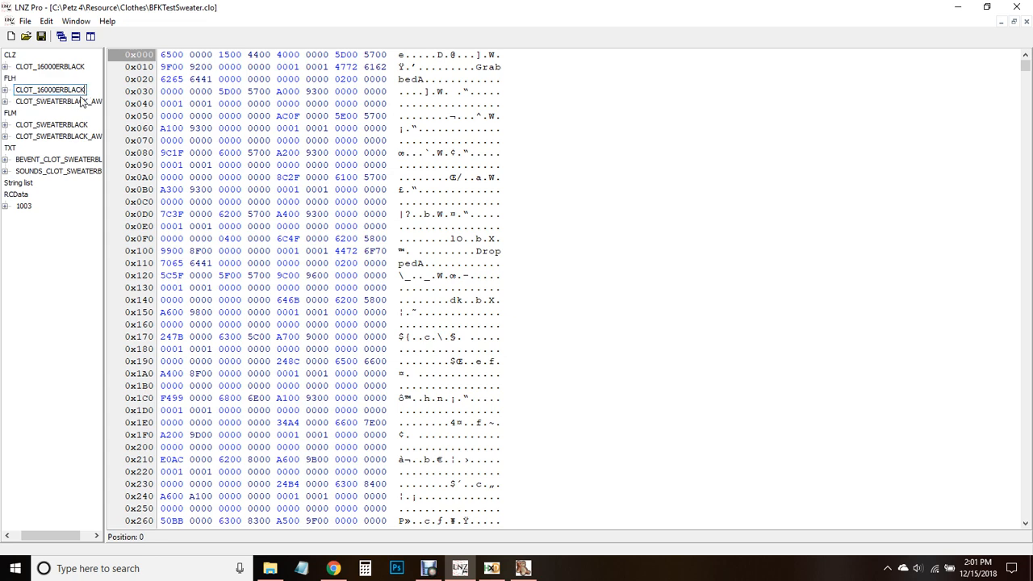
left_click(56, 103)
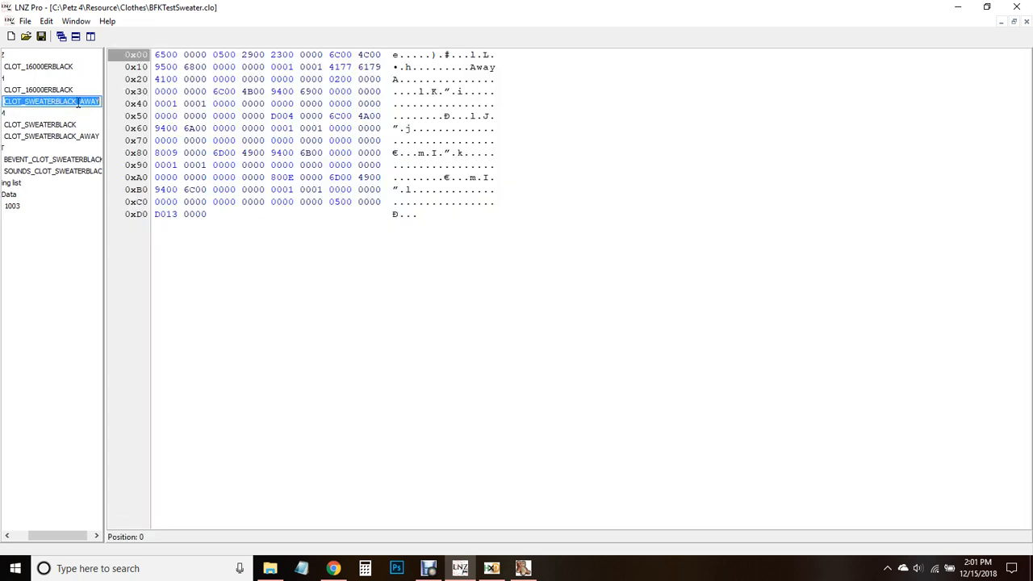
left_click_drag(77, 102, 1, 87)
key("Escape")
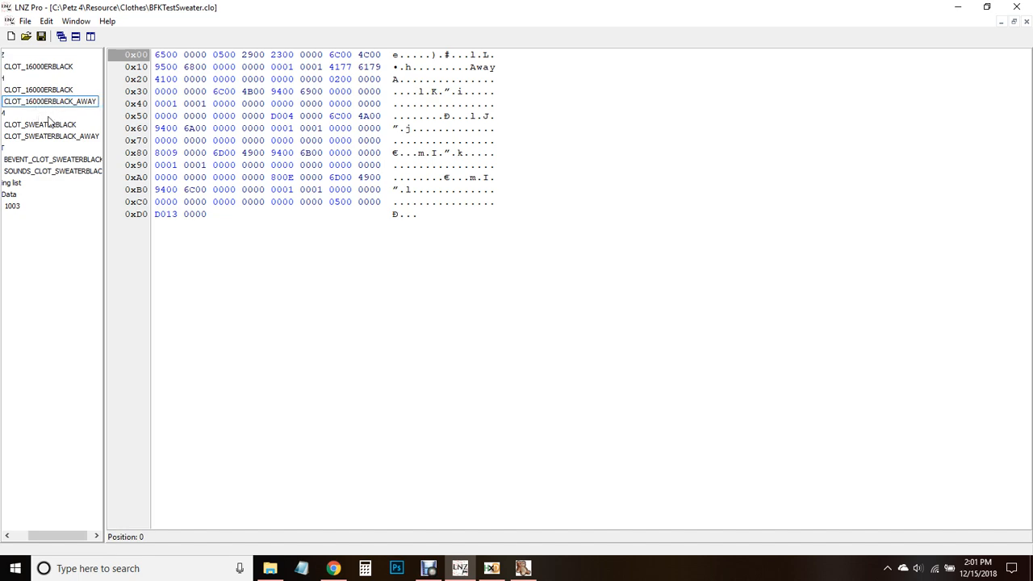
Step: Rename the two FLM resources to CLOT_16000ERBLACK and CLOT_16000ERBLACK_AWAY
left_click(46, 125)
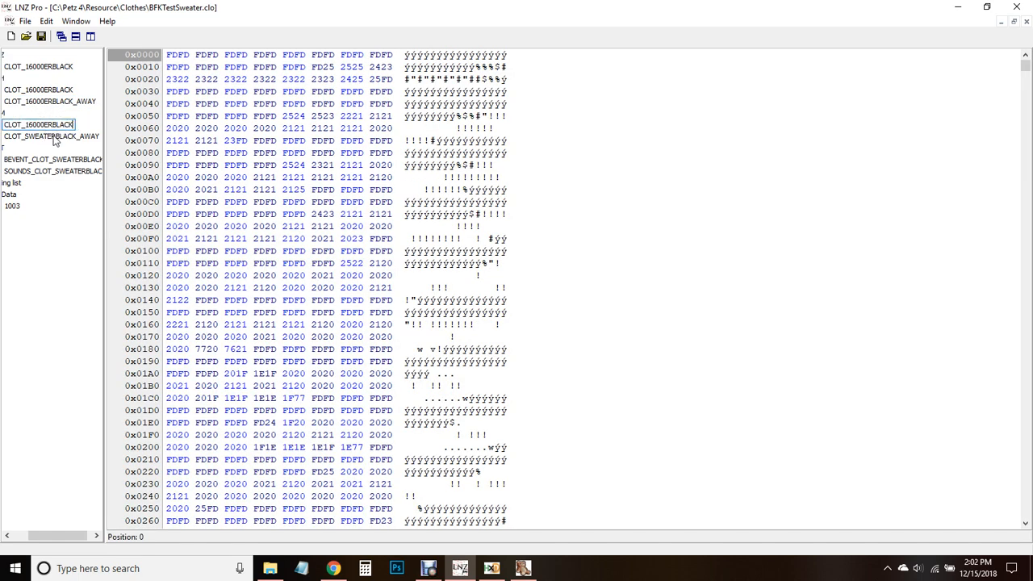
left_click(55, 137)
left_click(23, 139)
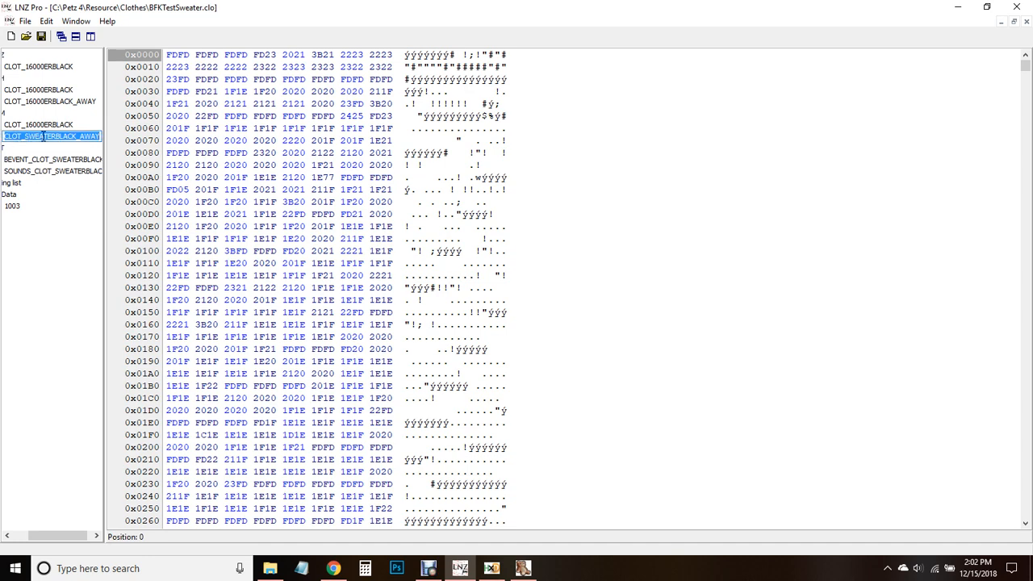
key("Escape")
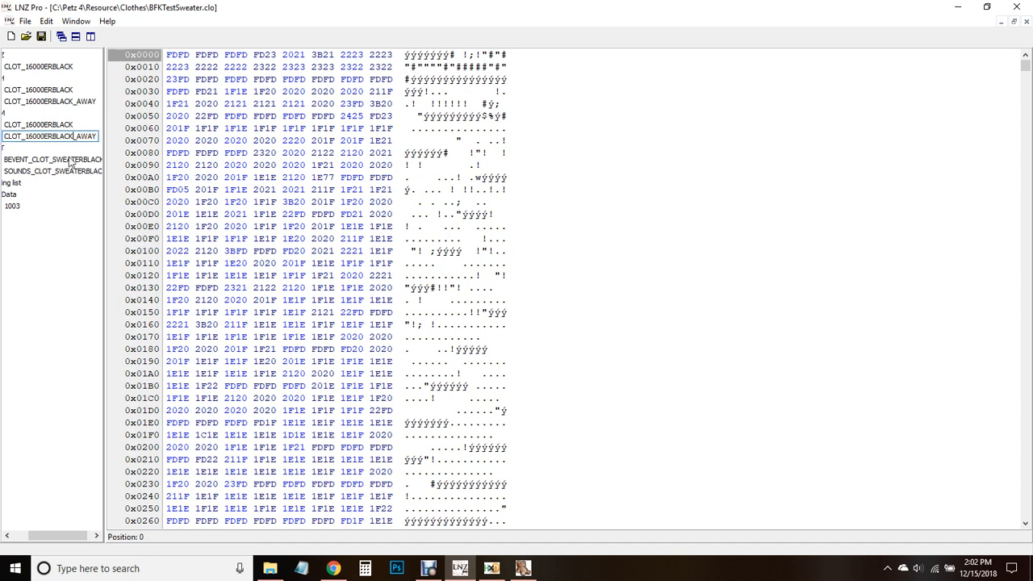
Step: Rename the first TXT resource to BEVENT_CLOT_16000ERBLACK
left_click(48, 161)
left_click(10, 159)
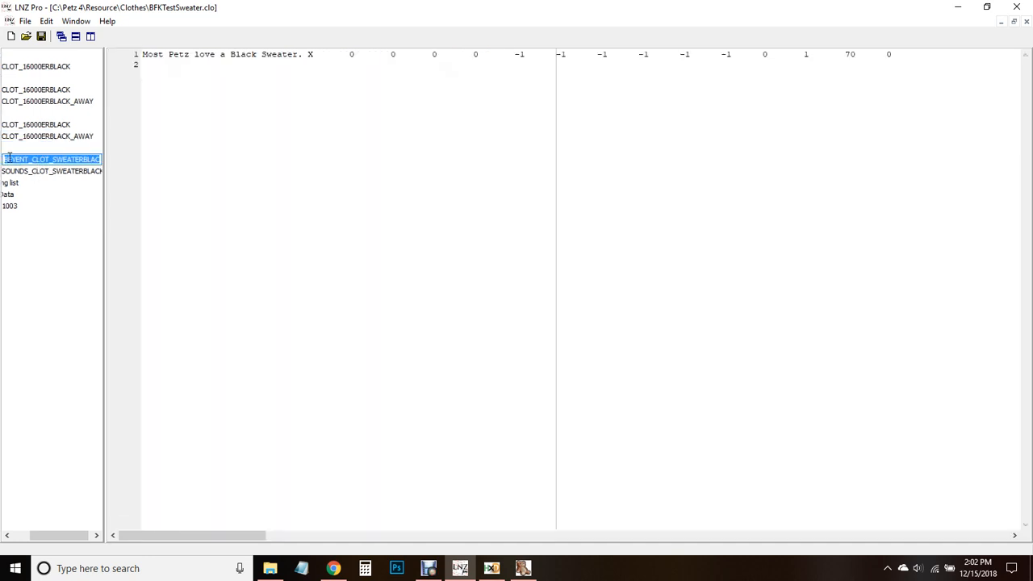
left_click_drag(33, 159, 104, 176)
type("CLOT_16000ERBLACK")
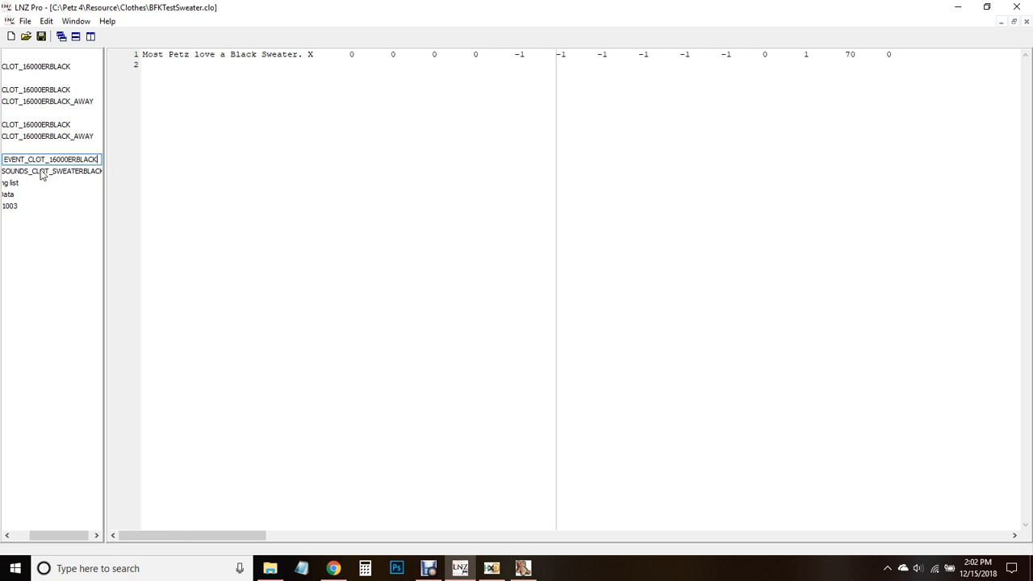
Step: Rename the second TXT resource to SOUNDS_CLOT_16000ERBLACK
left_click(34, 171)
left_click(35, 172)
left_click(35, 172)
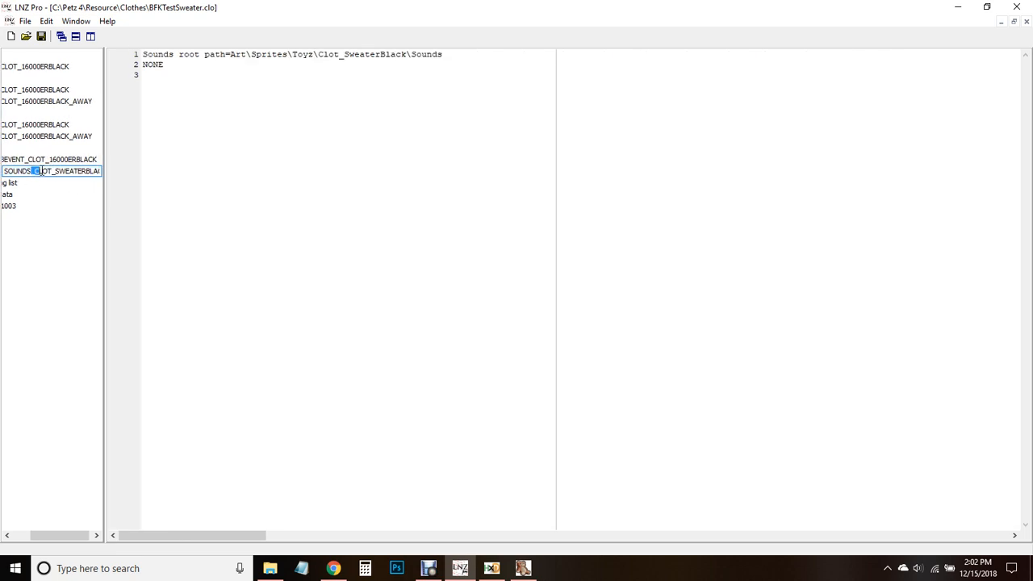
left_click_drag(36, 172, 111, 194)
type("CLOT_16000ERBLACK")
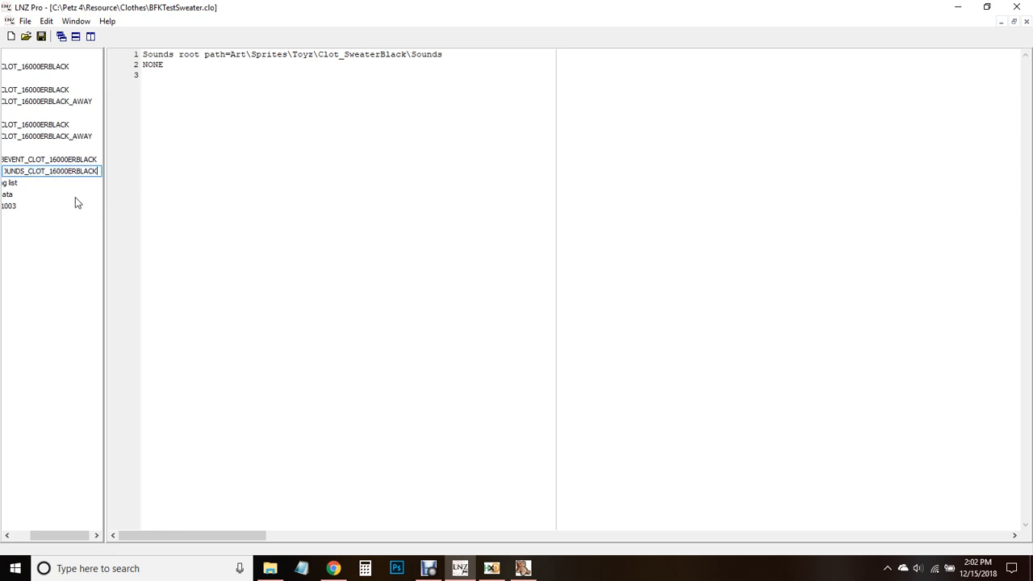
Step: Change the text at index 1002 in string list 63 to CLOT_16000ERBLACK
left_click(9, 185)
left_click(7, 182)
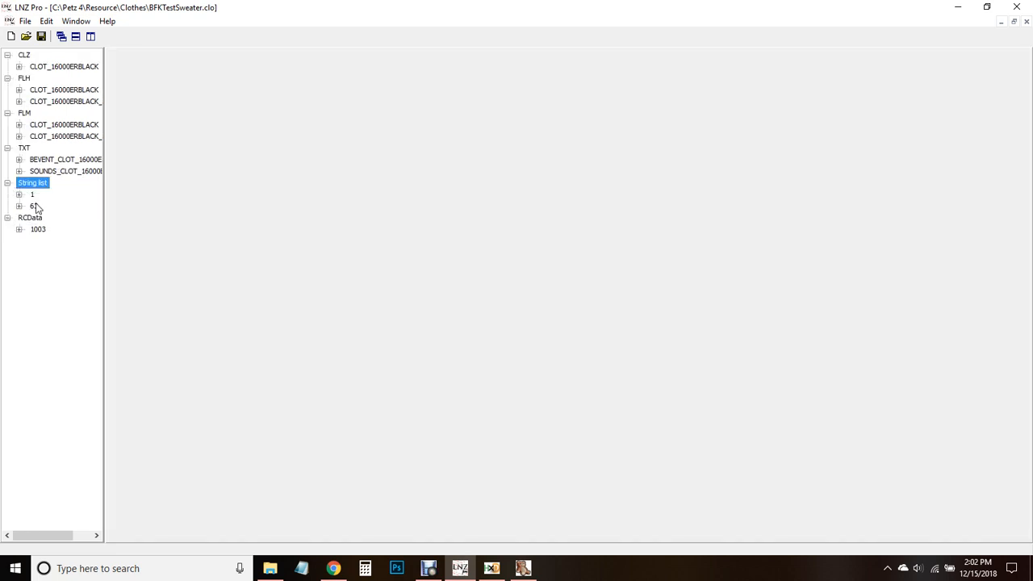
left_click(34, 206)
double_click(172, 184)
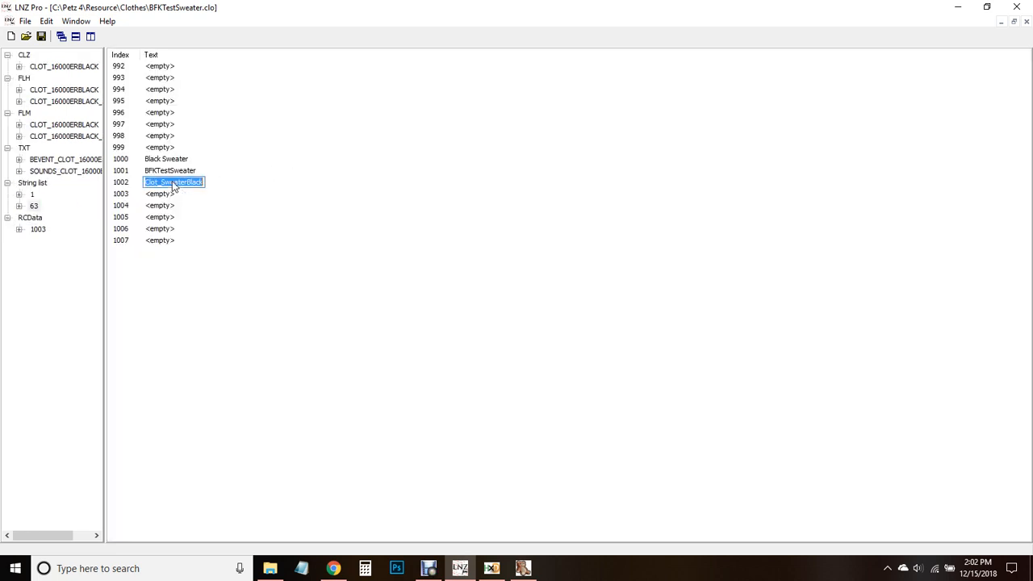
type("CLOT_16000ERBLACK")
Step: Set the sprite name in RCData resource 1003 to Sprite_CLOT_16000ERBLACK
left_click(38, 229)
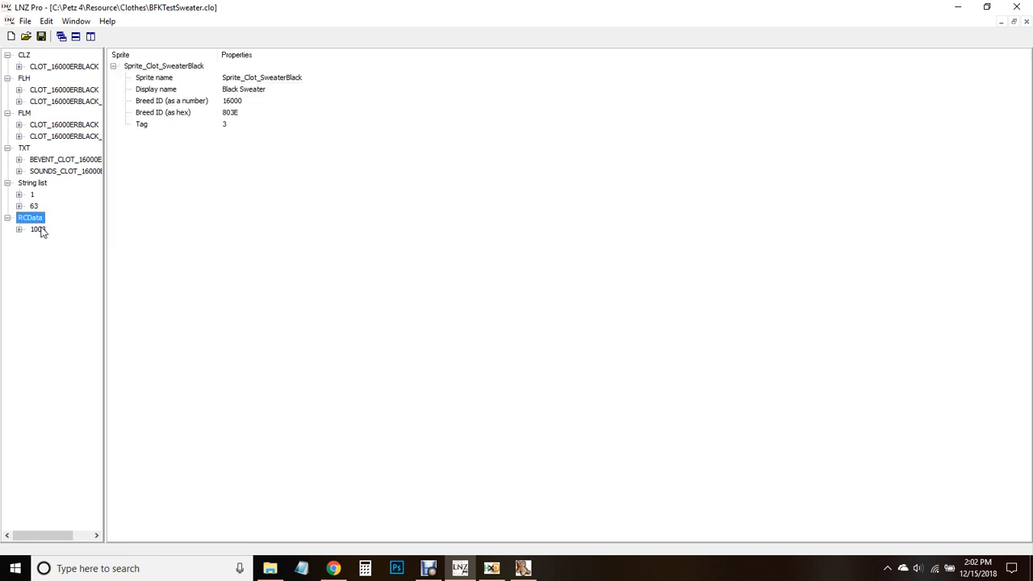
double_click(261, 77)
left_click(260, 77)
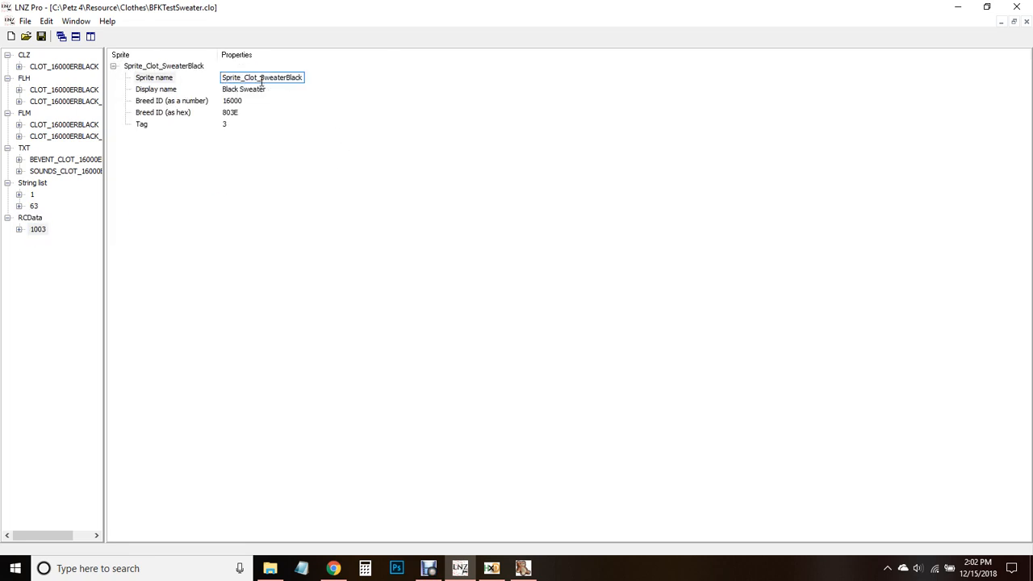
left_click_drag(261, 78, 355, 81)
type("CLOT_16000ERBLACK")
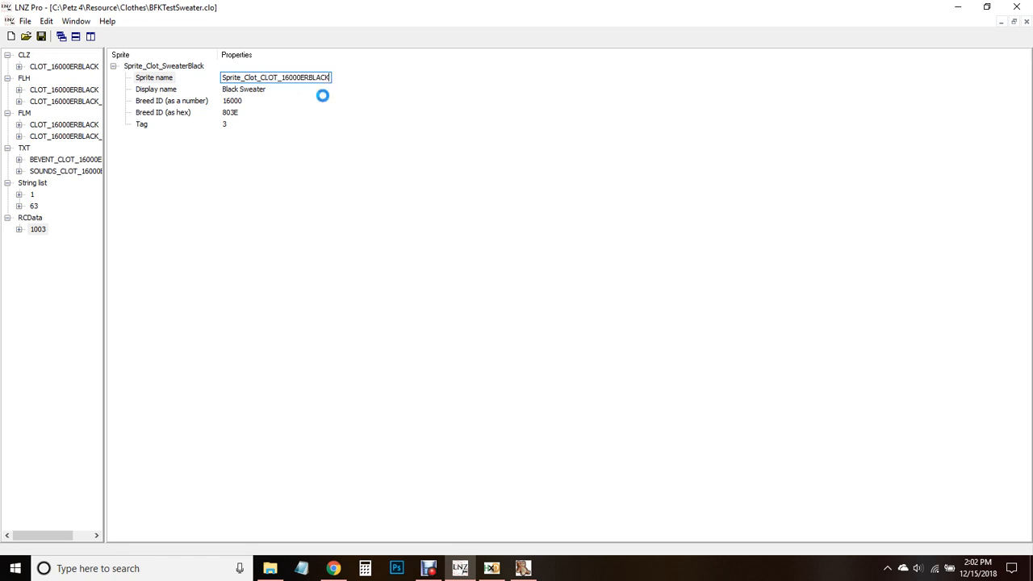
left_click(261, 79)
key("BackSpace")
key("BackSpace")
key("BackSpace")
key("BackSpace")
key("BackSpace")
key("Return")
Step: Set the sprite's display name to BFKTestSweater and save the file
left_click(244, 89)
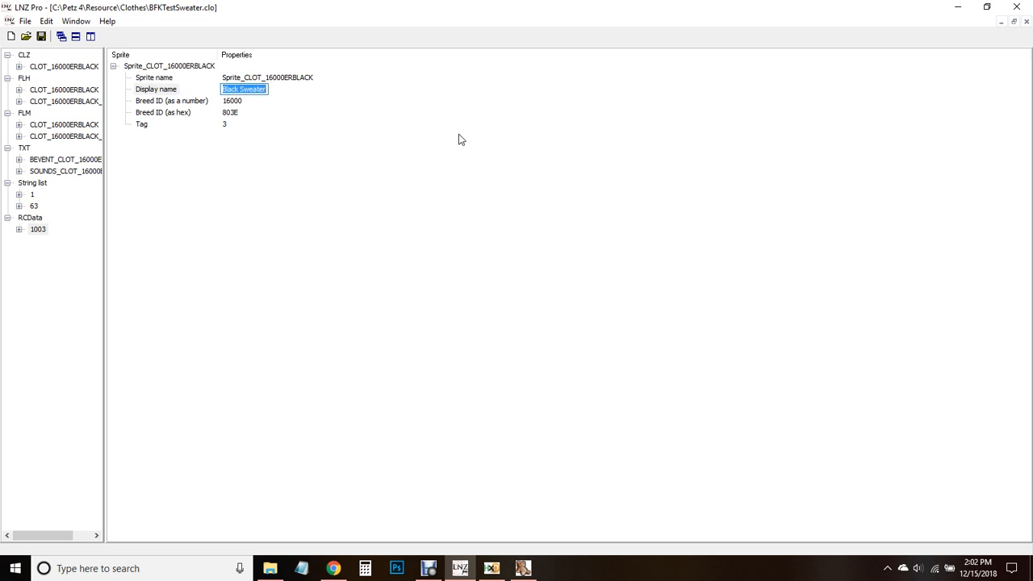
type("BFKTexstSweater")
key("Return")
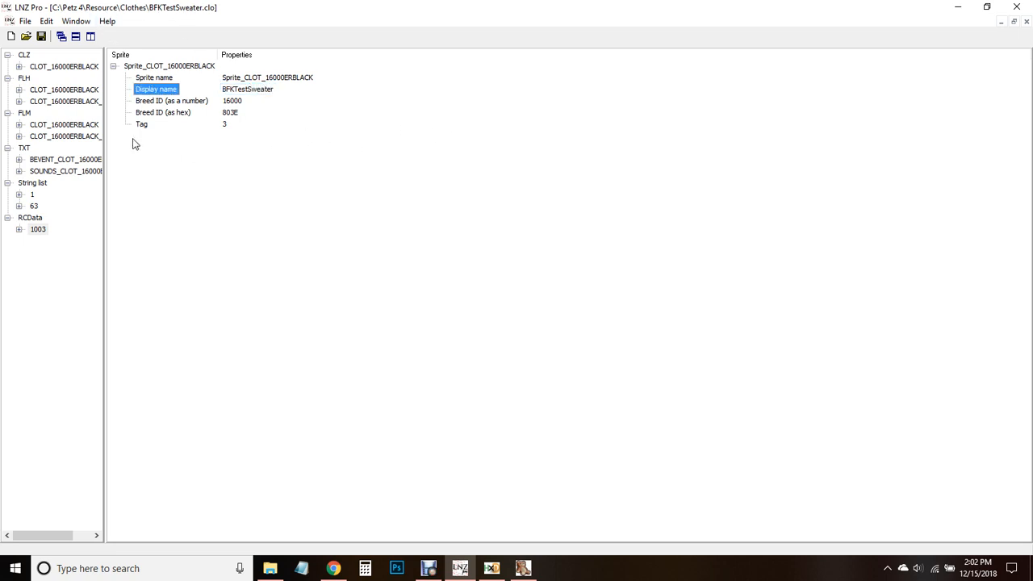
left_click(41, 37)
Step: Open the CLZ resource and examine its title comment, the list of clothing kinds, the Shirt line and the textures section
left_click(54, 68)
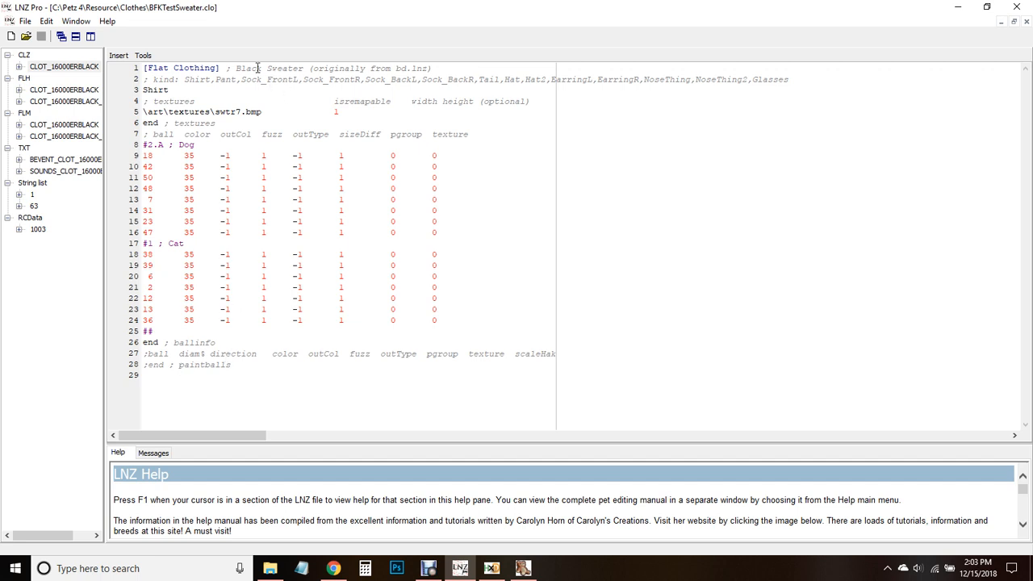
left_click_drag(253, 67, 274, 69)
left_click(310, 70)
left_click_drag(239, 69, 297, 68)
left_click(258, 88)
left_click_drag(158, 79, 629, 81)
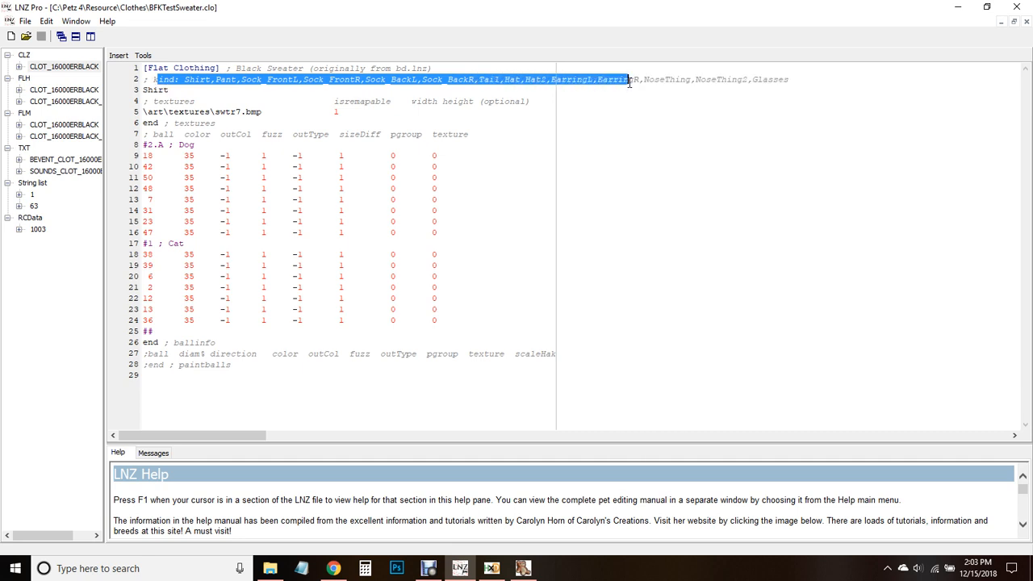
left_click(566, 82)
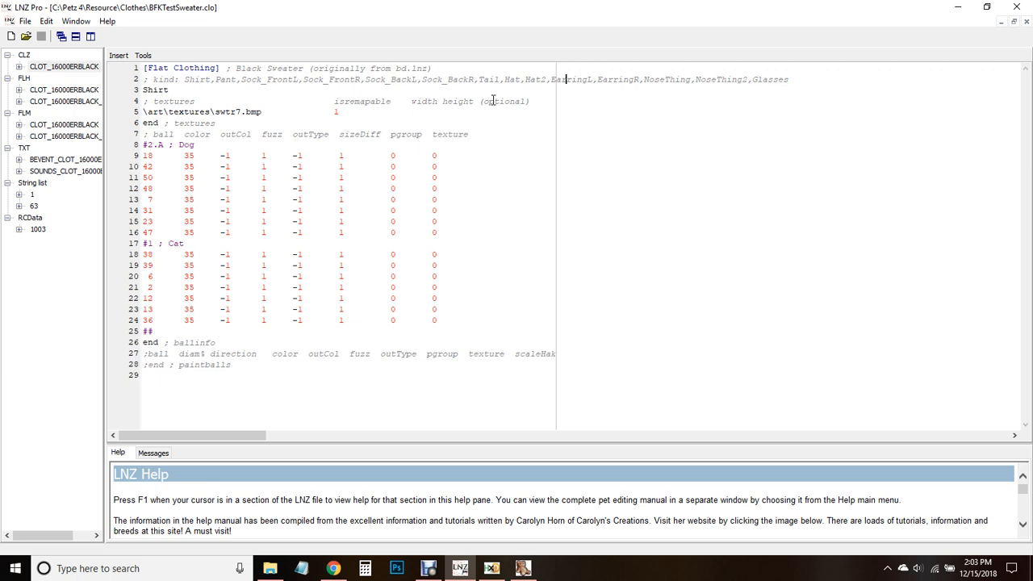
left_click(145, 90)
left_click_drag(169, 89, 135, 89)
left_click(174, 101)
left_click_drag(143, 103, 200, 103)
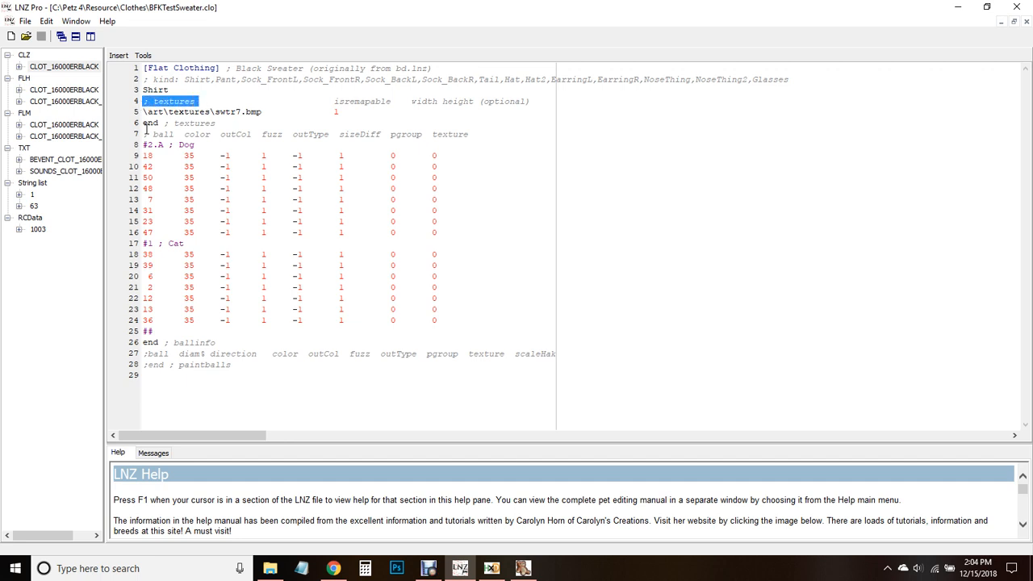
left_click_drag(143, 122, 258, 122)
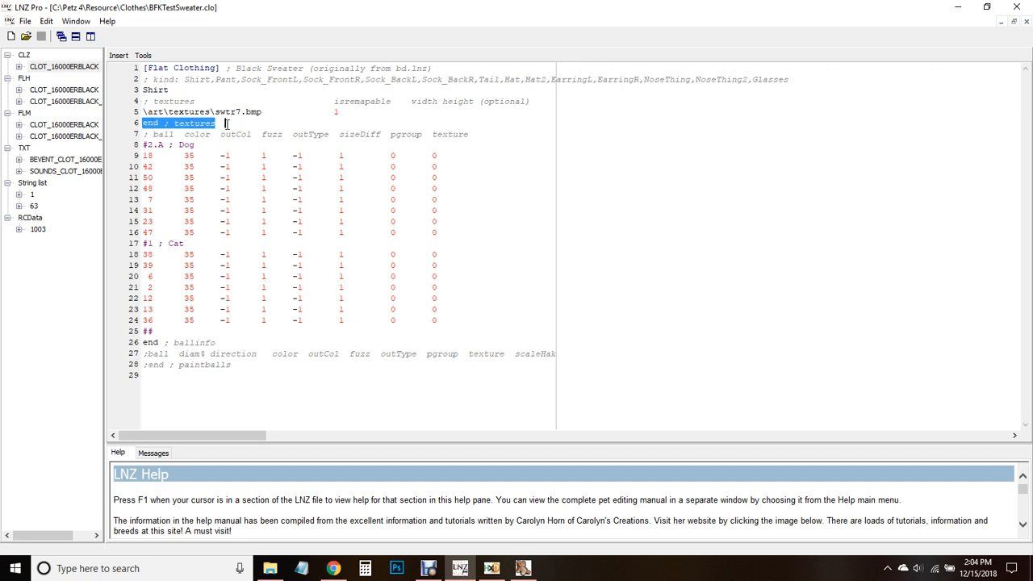
Step: Add a second texture line reading \resource\dogz\whatever.bmp below the swtr7.bmp line
left_click(351, 113)
key("Return")
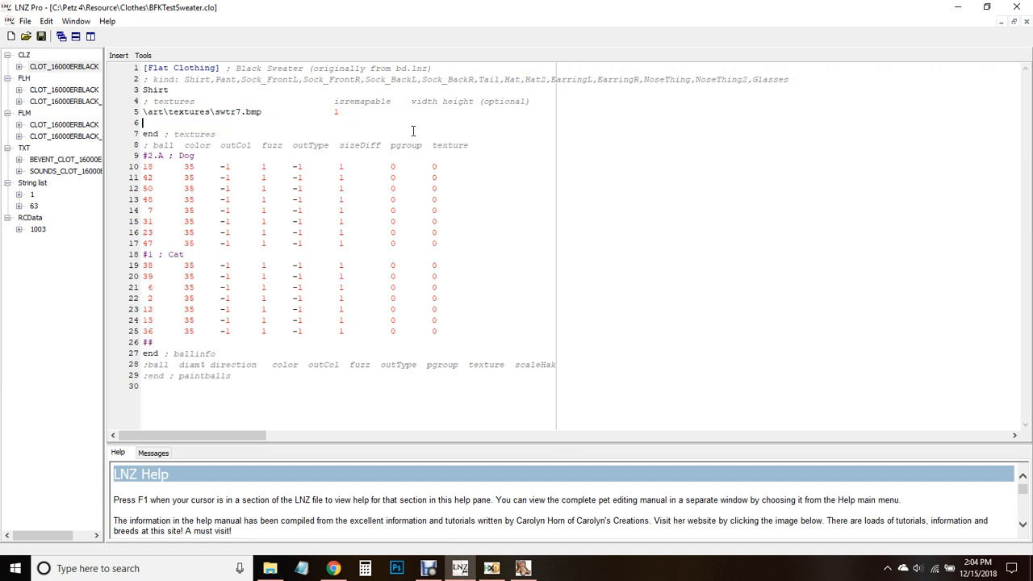
type("esource\\dogz\\whatever.bmp")
key("Tab")
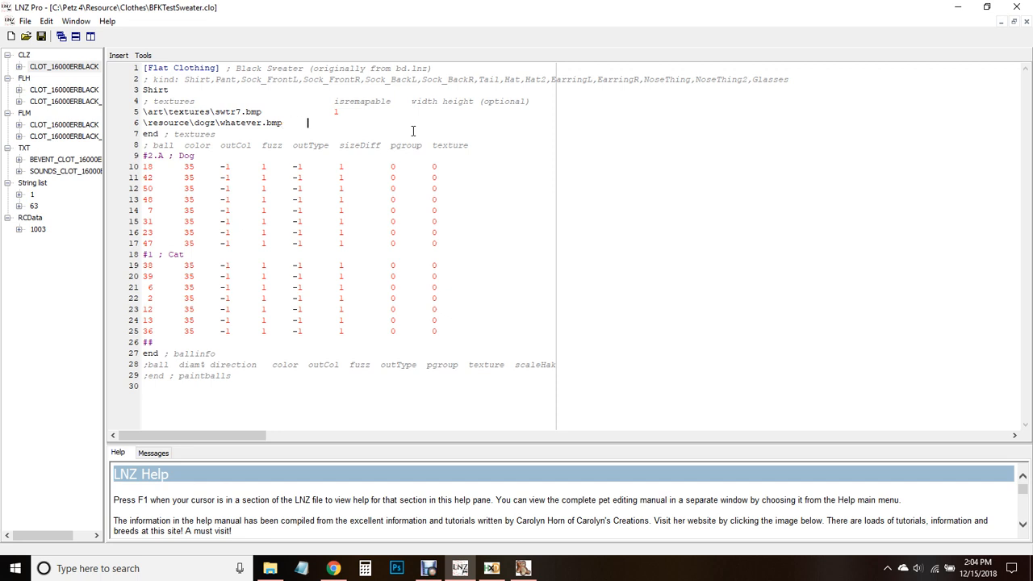
Step: Replace the path on the added texture line with \art\textures\
key("BackSpace")
key("BackSpace")
key("BackSpace")
key("BackSpace")
key("BackSpace")
key("BackSpace")
key("BackSpace")
key("BackSpace")
key("BackSpace")
key("BackSpace")
key("BackSpace")
key("BackSpace")
key("BackSpace")
key("BackSpace")
key("BackSpace")
key("BackSpace")
key("BackSpace")
key("BackSpace")
key("BackSpace")
key("BackSpace")
type("art\\")
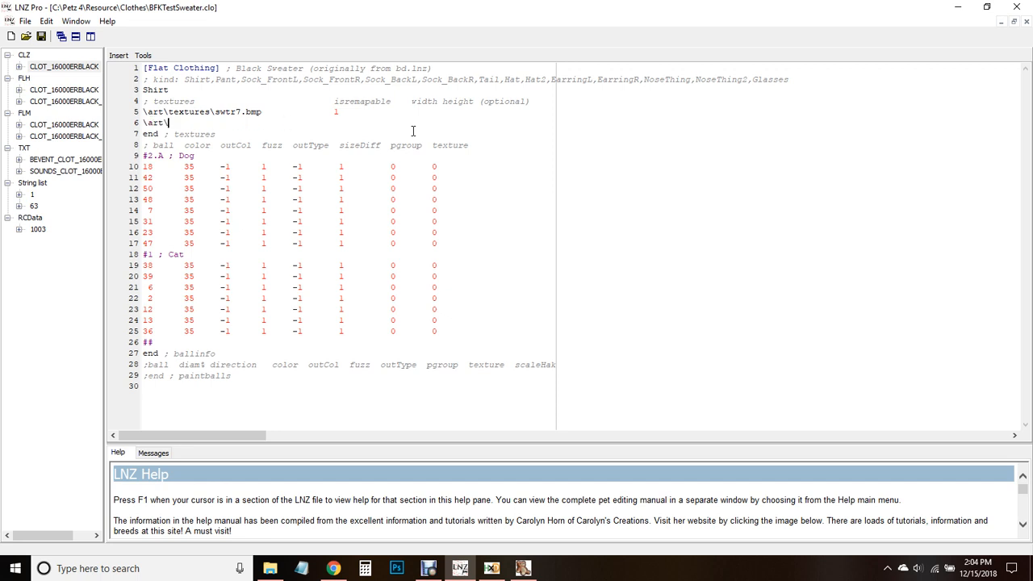
type("textures\\")
Step: Delete the added texture line so that only the swtr7.bmp entry remains in the textures section
key("BackSpace")
key("BackSpace")
key("BackSpace")
key("BackSpace")
key("BackSpace")
key("BackSpace")
key("BackSpace")
key("BackSpace")
key("BackSpace")
key("BackSpace")
key("BackSpace")
key("BackSpace")
key("BackSpace")
key("BackSpace")
key("BackSpace")
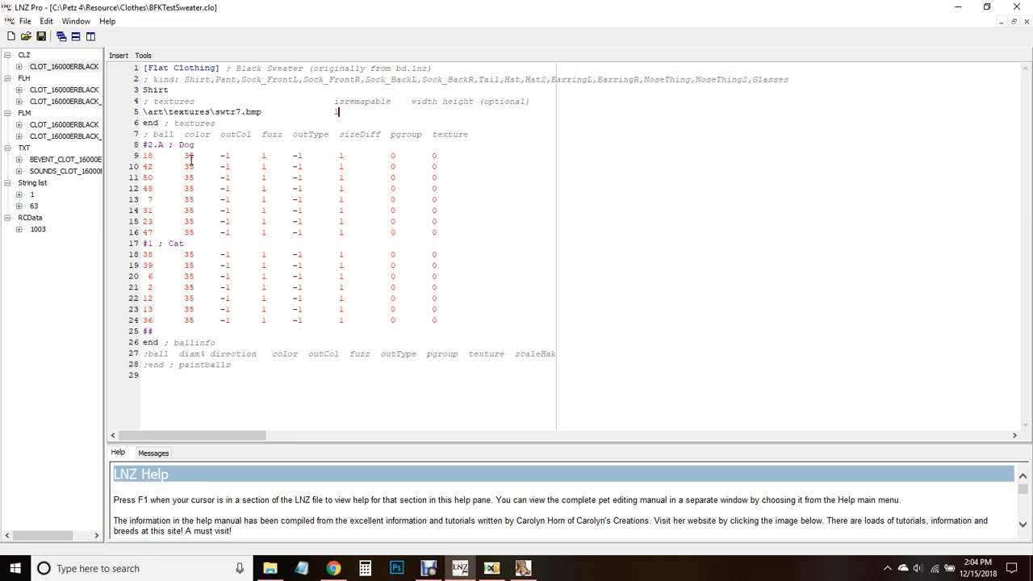
Step: Compare the Dog section's ball numbers with the Dogz list on the pet editing manual's Ball Numbers page
left_click_drag(144, 155, 154, 233)
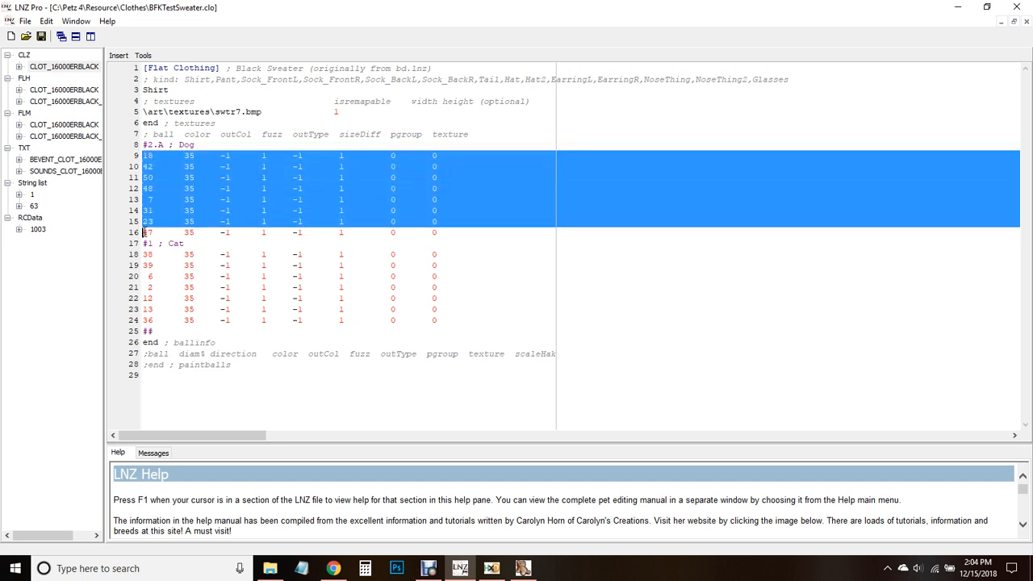
left_click(154, 232)
left_click(107, 26)
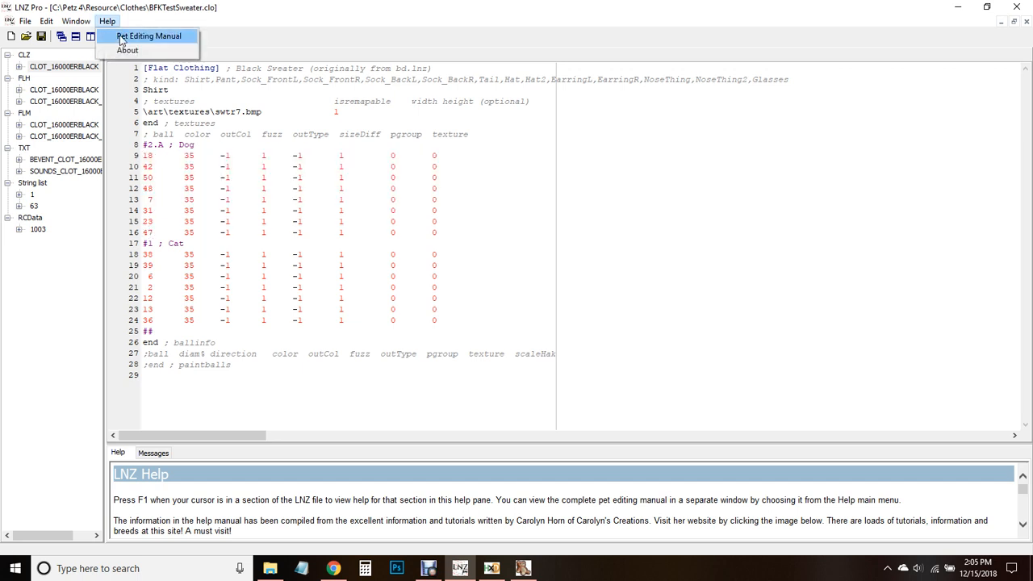
left_click(121, 36)
left_click(727, 107)
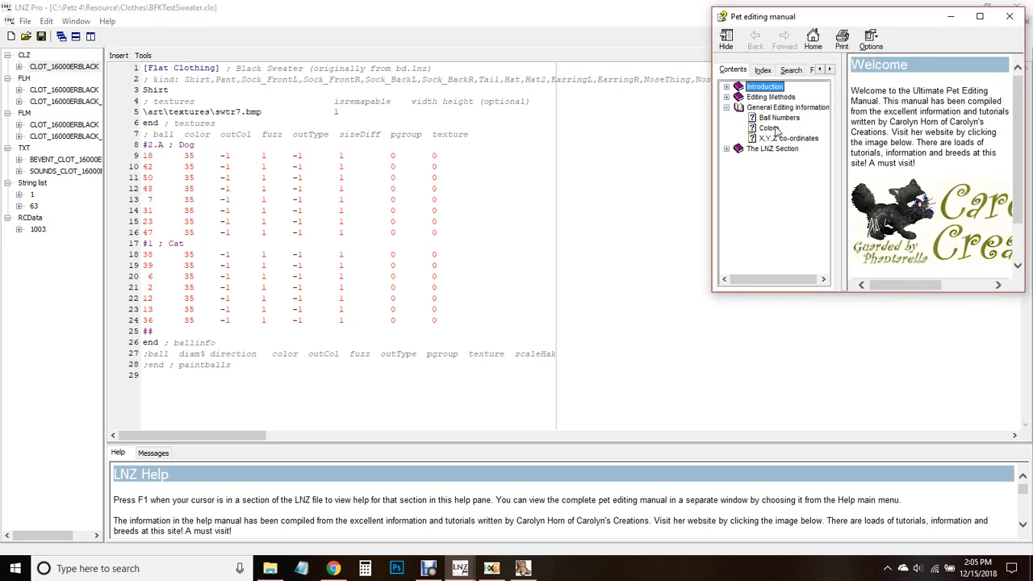
left_click(778, 117)
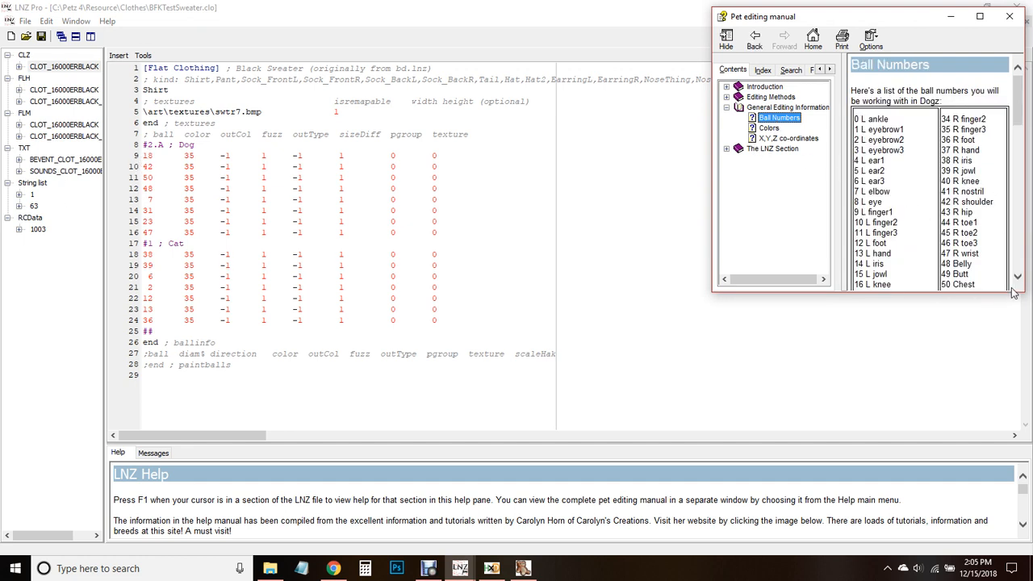
left_click_drag(984, 298, 980, 484)
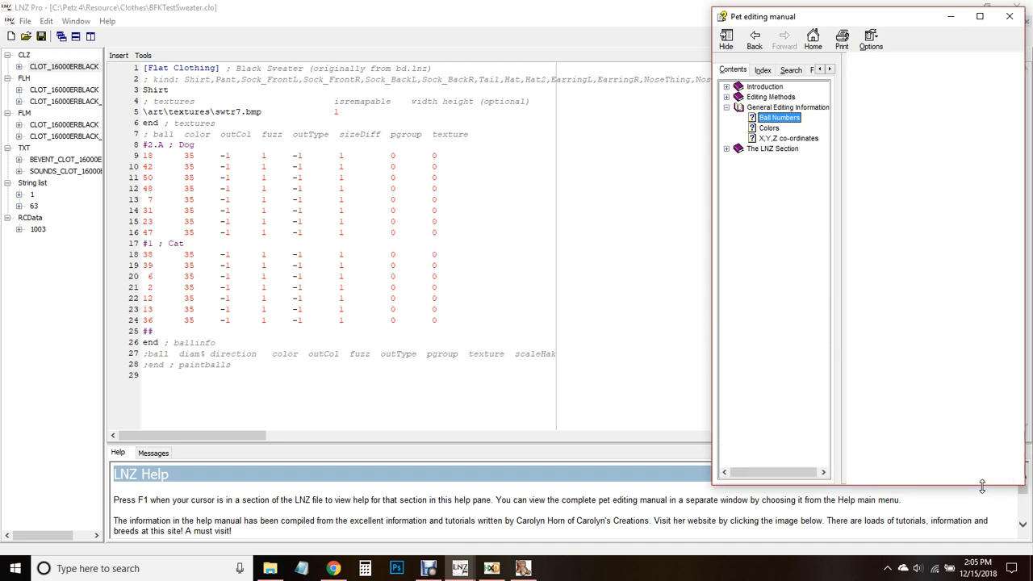
left_click_drag(908, 311, 893, 325)
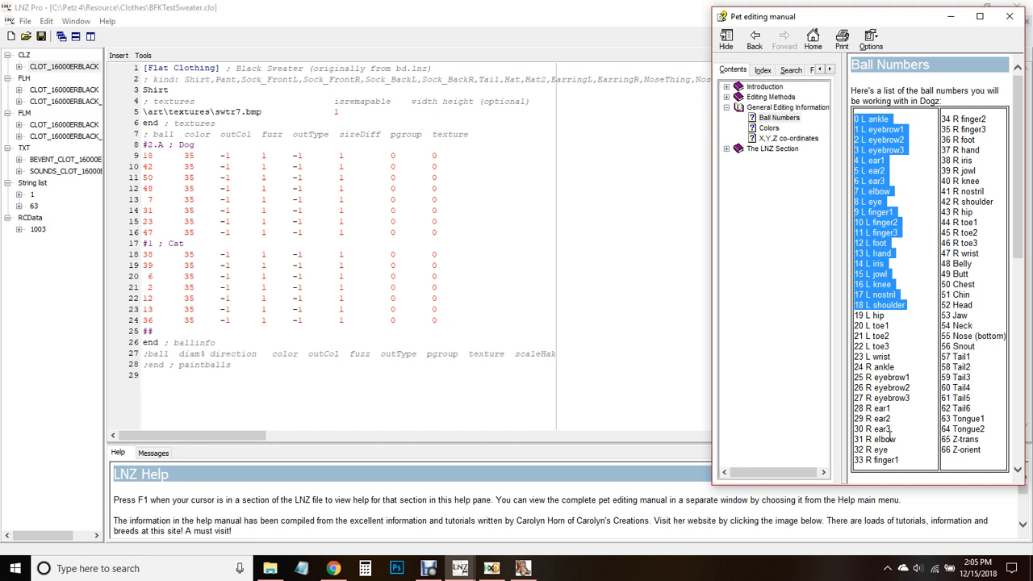
left_click(893, 278)
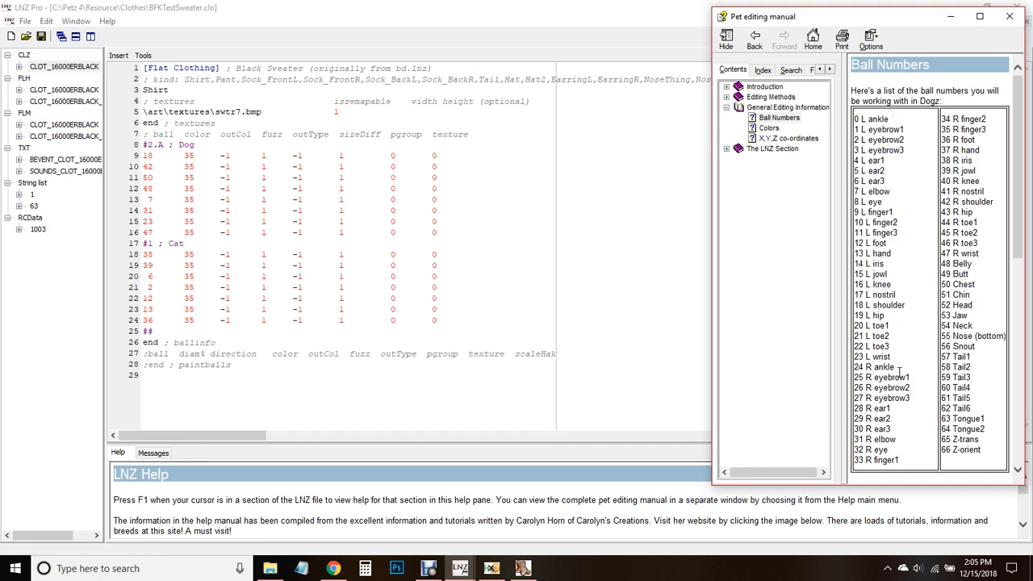
left_click(148, 200)
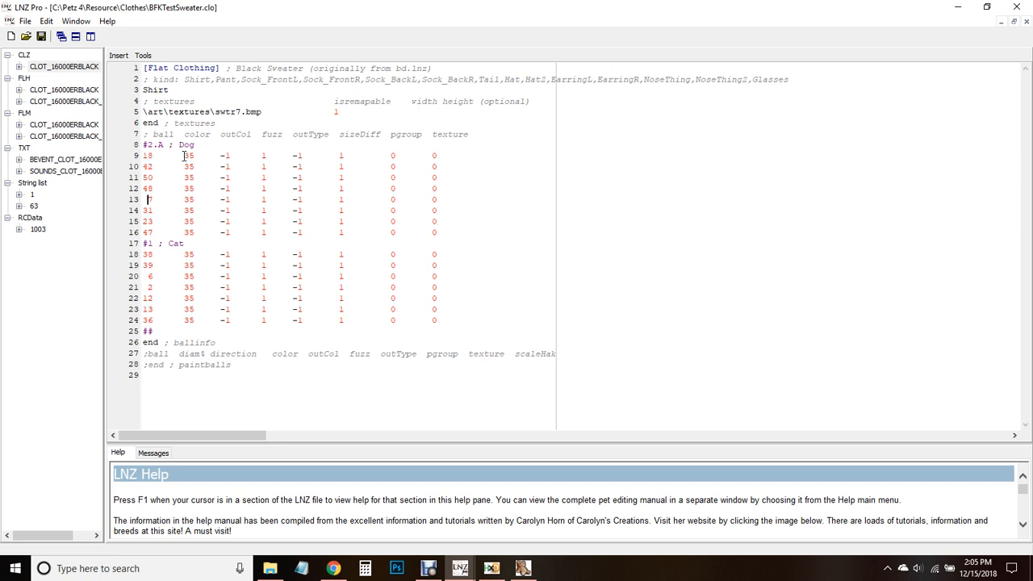
left_click_drag(149, 155, 147, 233)
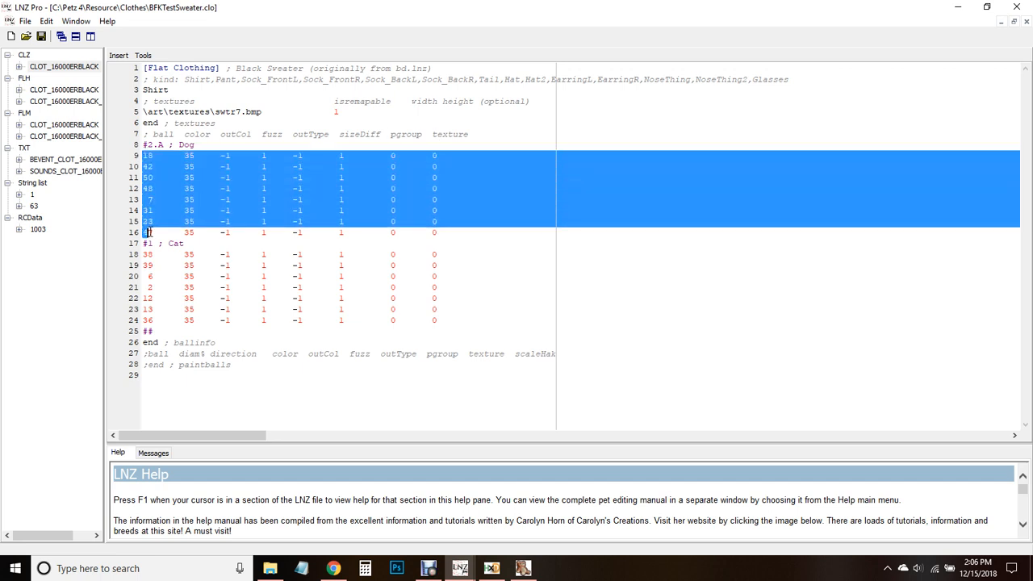
left_click(209, 206)
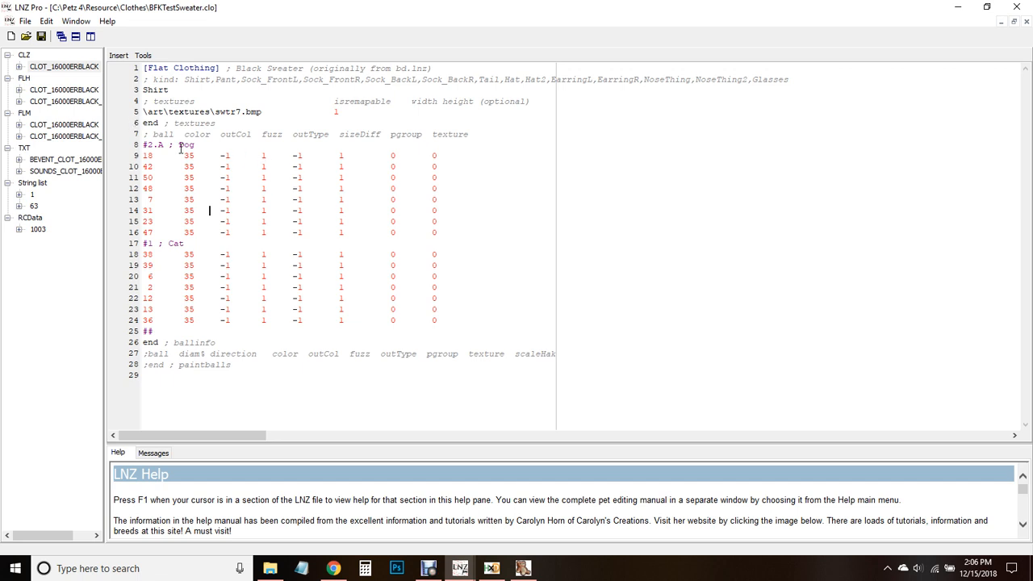
Step: Look up the Petz color numbers on the pet editing manual's Colors page, widening its window to show the whole chart
left_click(184, 156)
left_click(107, 21)
left_click(119, 38)
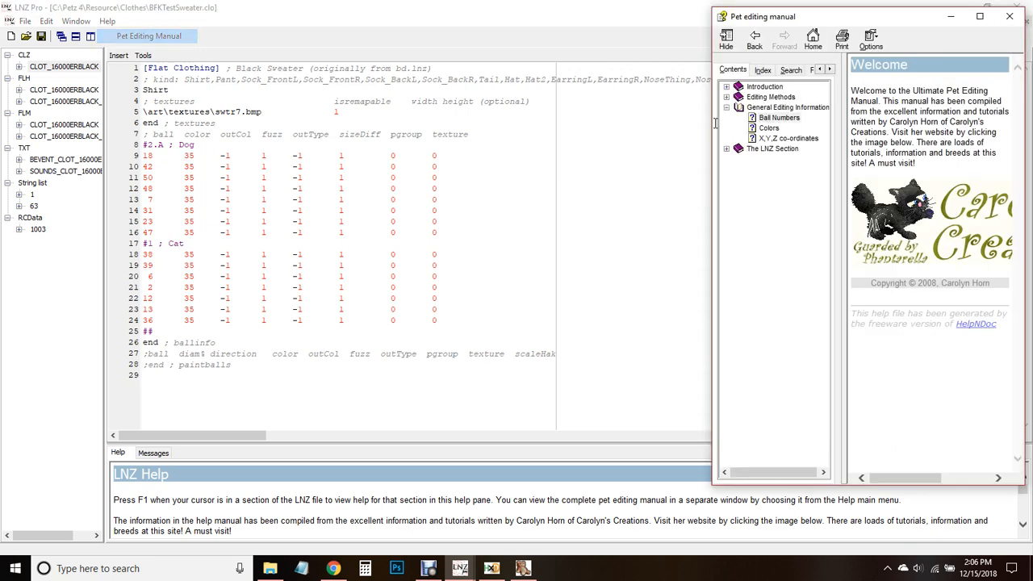
left_click(767, 129)
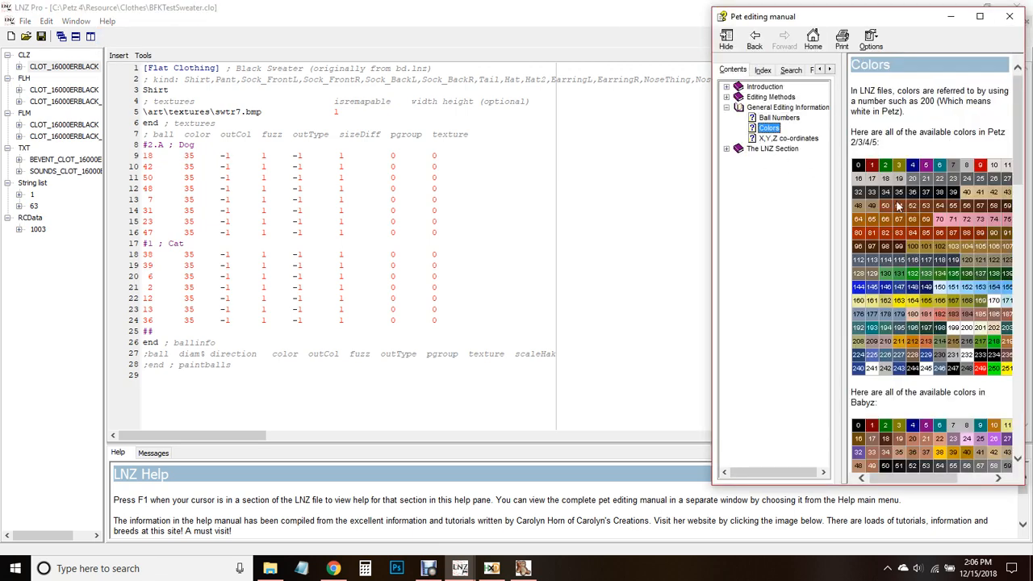
left_click_drag(709, 285, 570, 278)
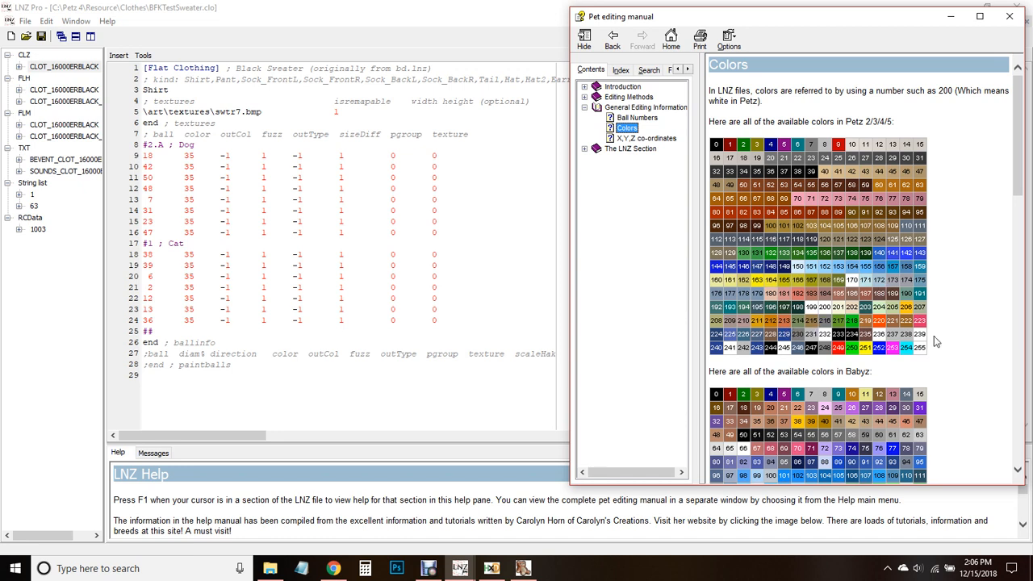
Step: Set the color of all eight balls in the Dog section to 223
double_click(187, 156)
type("323")
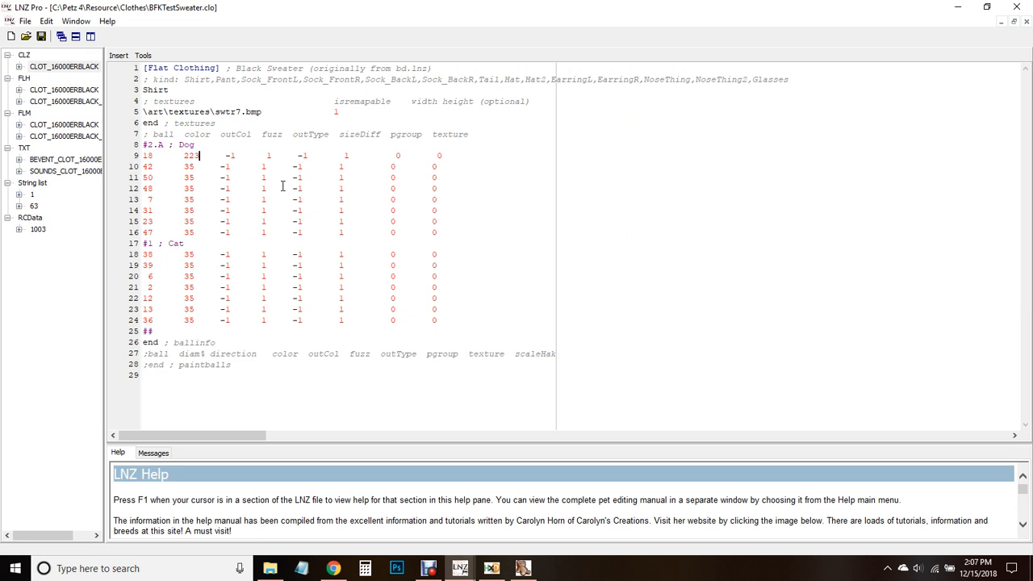
double_click(188, 166)
type("223")
double_click(188, 177)
type("223")
double_click(188, 188)
type("223")
double_click(188, 199)
type("223")
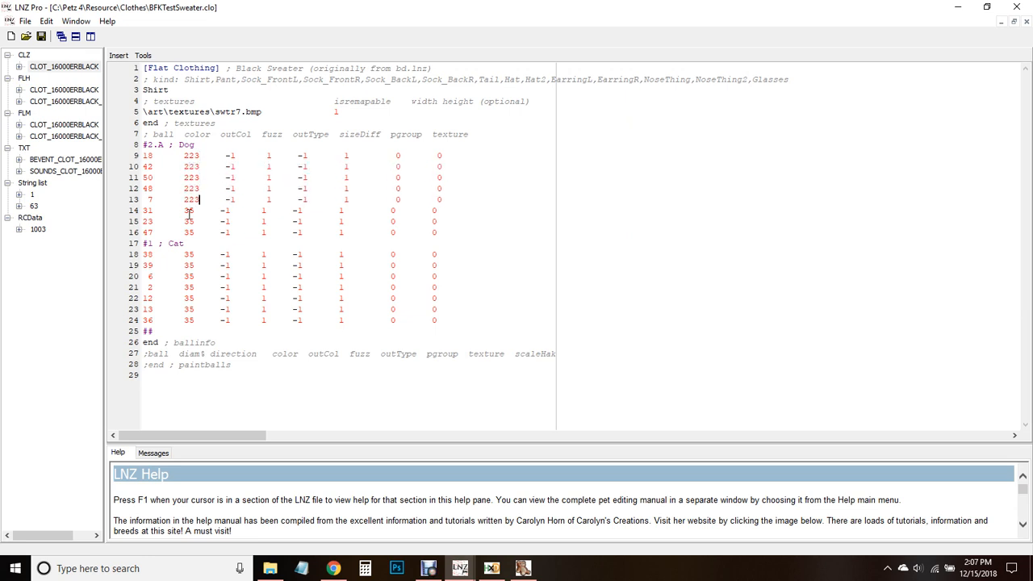
double_click(188, 209)
type("223")
double_click(188, 221)
type("223")
double_click(188, 232)
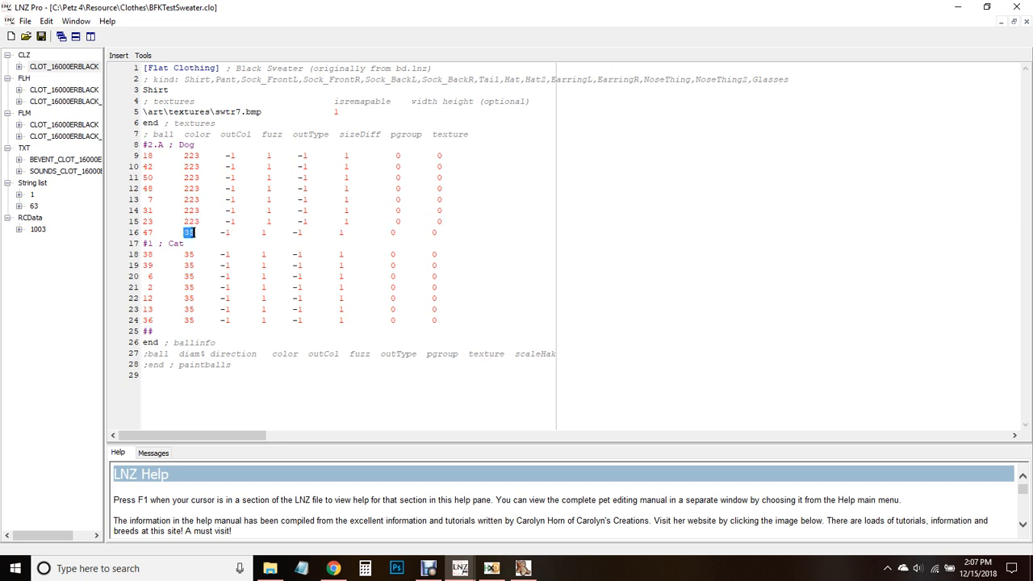
type("223")
Step: Set the color of all seven balls in the Cat section to 223
double_click(188, 254)
type("223")
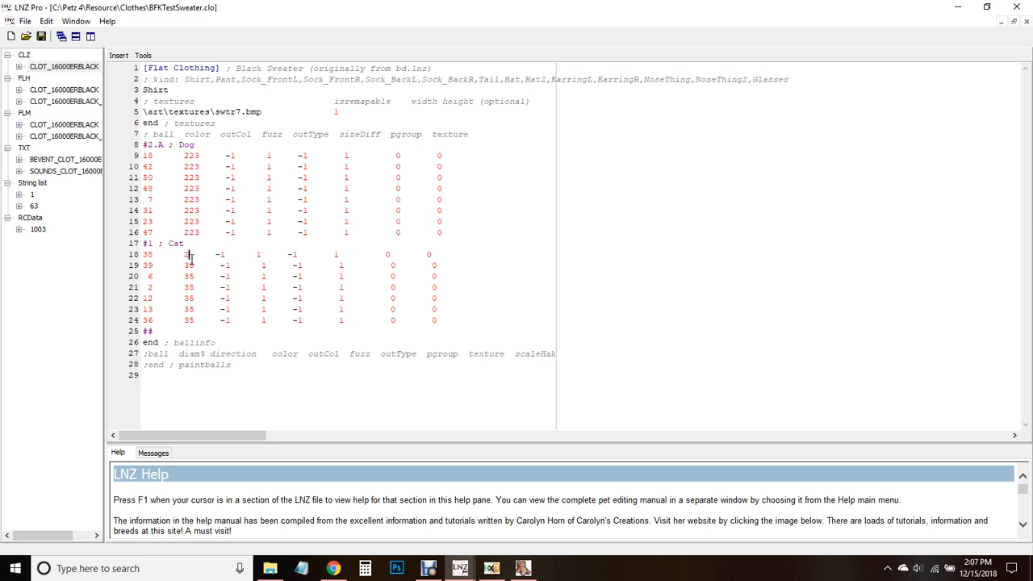
double_click(188, 264)
type("223")
double_click(188, 276)
type("223")
double_click(188, 287)
type("223")
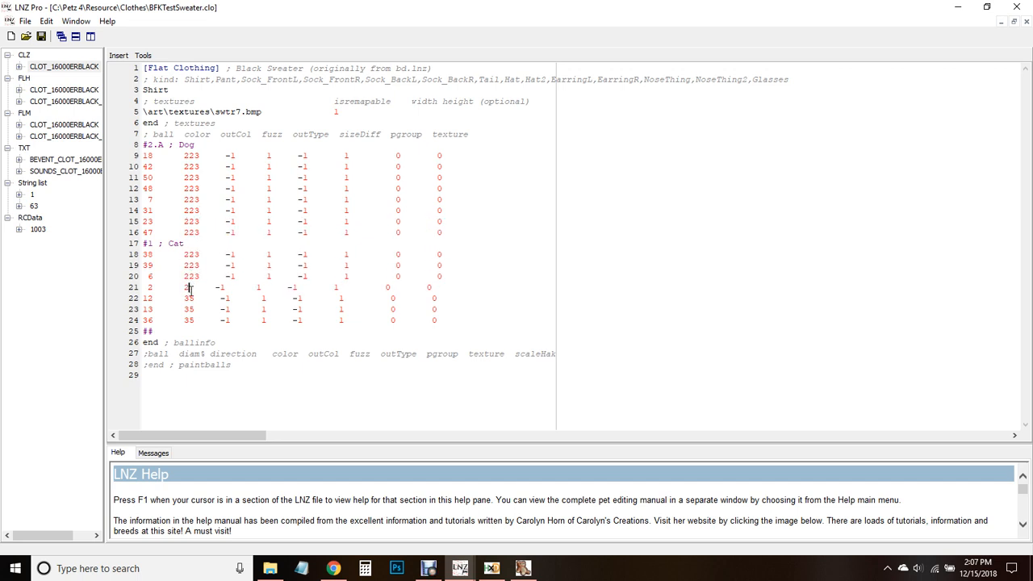
double_click(188, 298)
type("223")
double_click(188, 309)
type("223")
double_click(188, 319)
type("223")
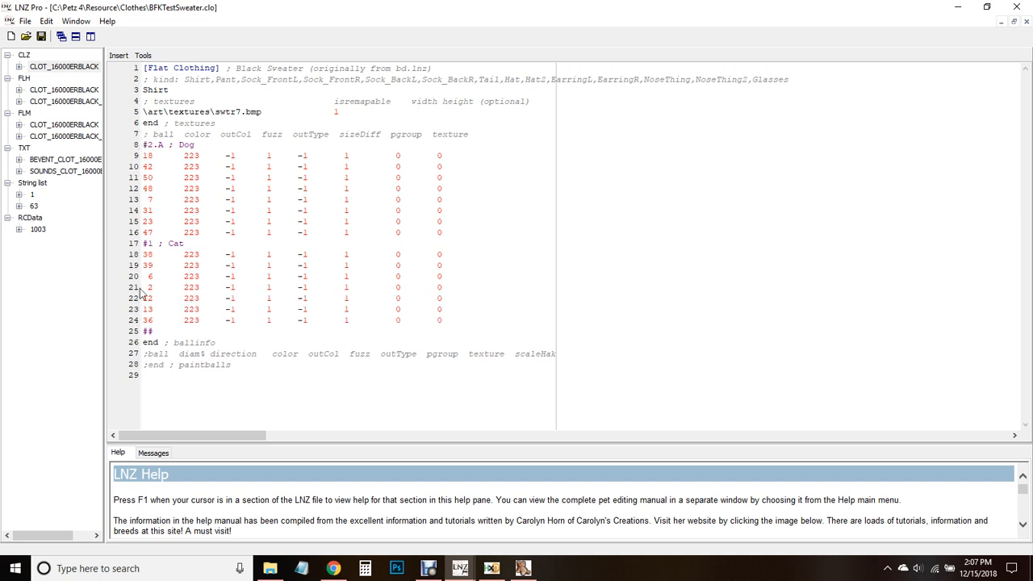
Step: Start a paintball line for ball 50 below the paintball header and check that number in the manual's Ball Numbers list
left_click_drag(221, 347, 113, 144)
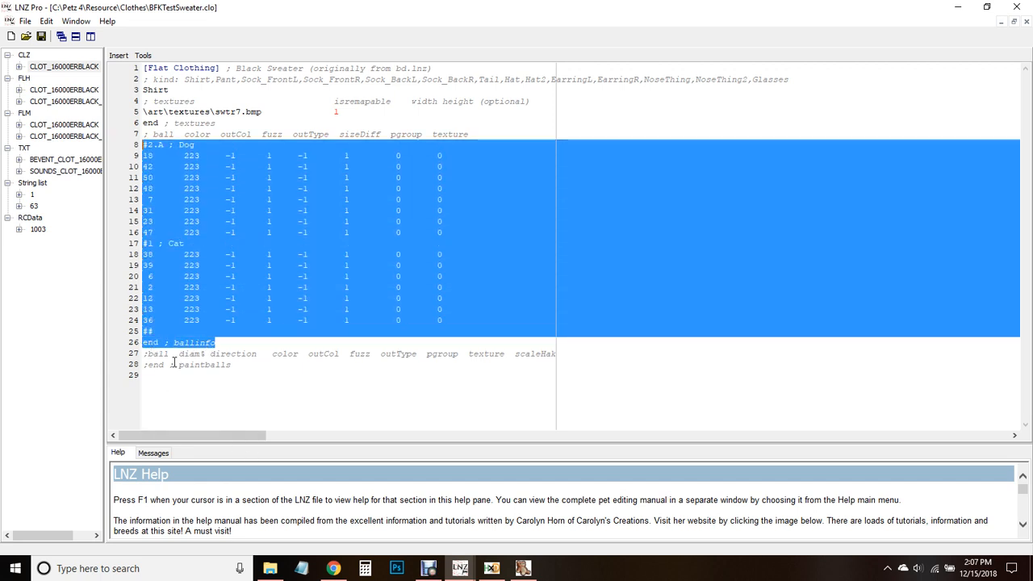
mouse_move(172, 358)
left_mouse_down()
mouse_move(404, 356)
mouse_move(234, 367)
left_mouse_up()
left_click(574, 356)
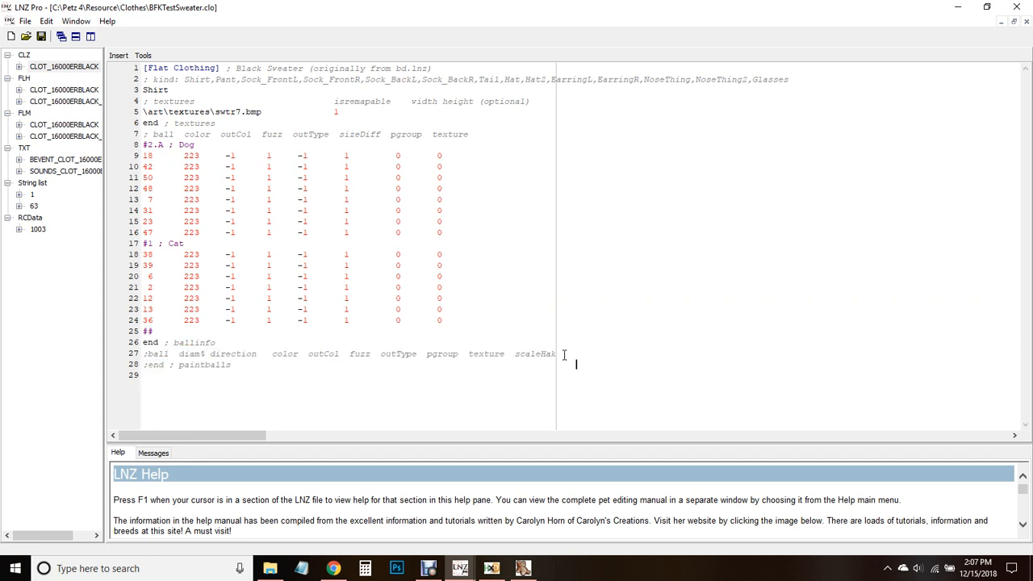
key("Return")
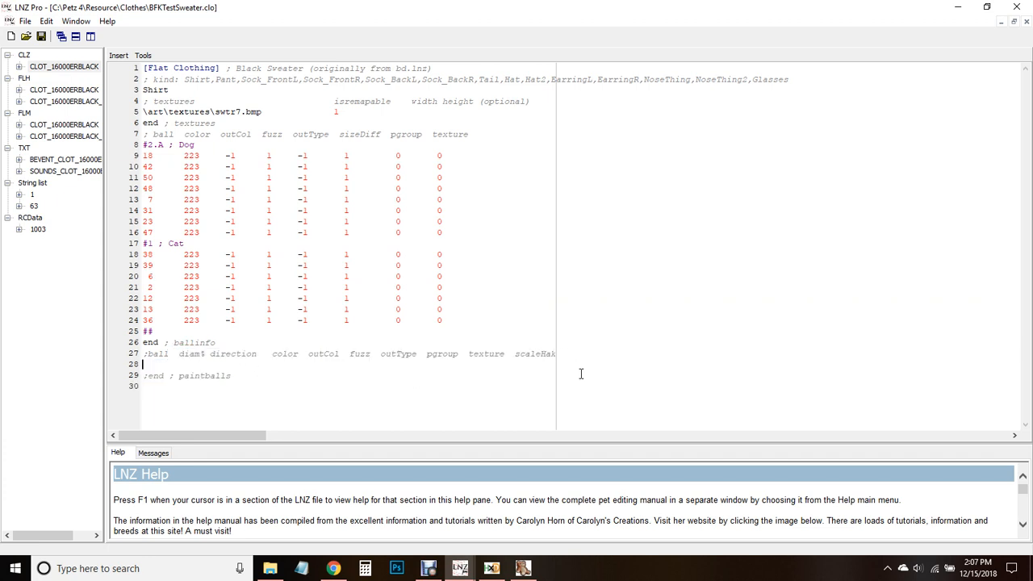
type("50")
left_click(112, 22)
left_click(127, 37)
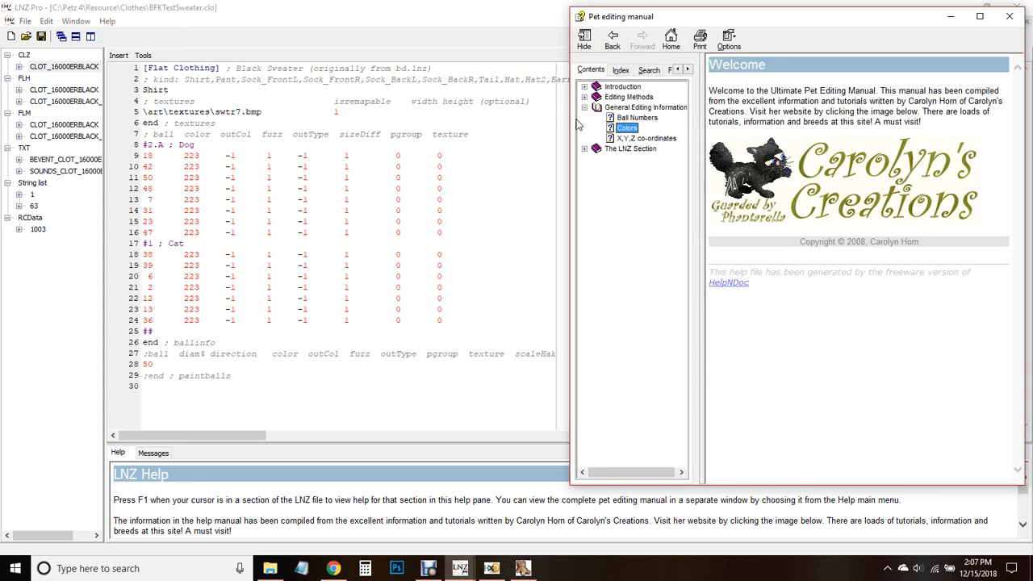
left_click(636, 118)
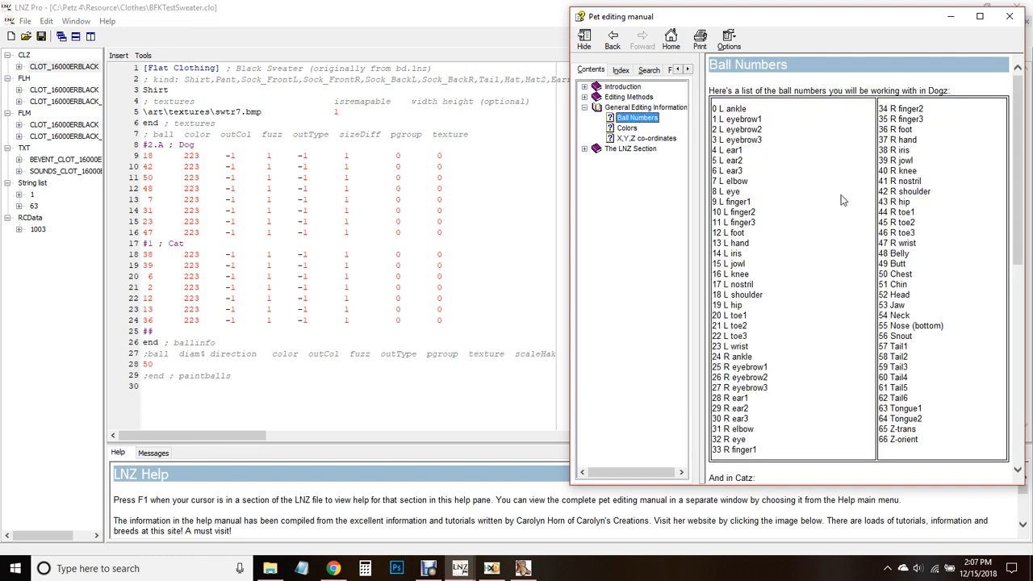
left_click(187, 364)
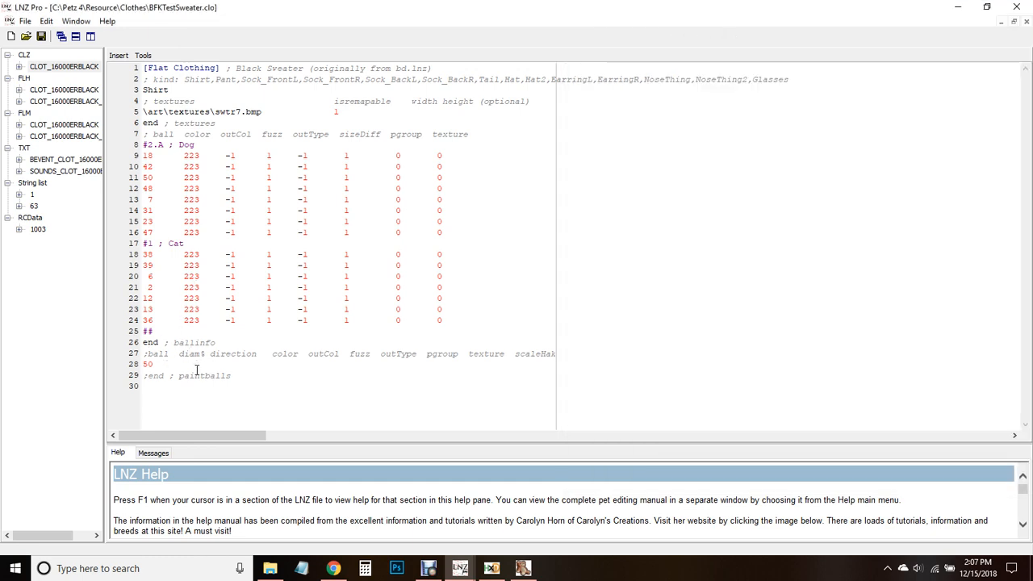
Step: Complete the ball 50 paintball line with diameter 10, direction -1 1 -1, color 50 and two trailing zeros
key("Tab")
type("10")
key("Tab")
type("-1     1")
key("Tab")
key("Tab")
type("50")
key("Tab")
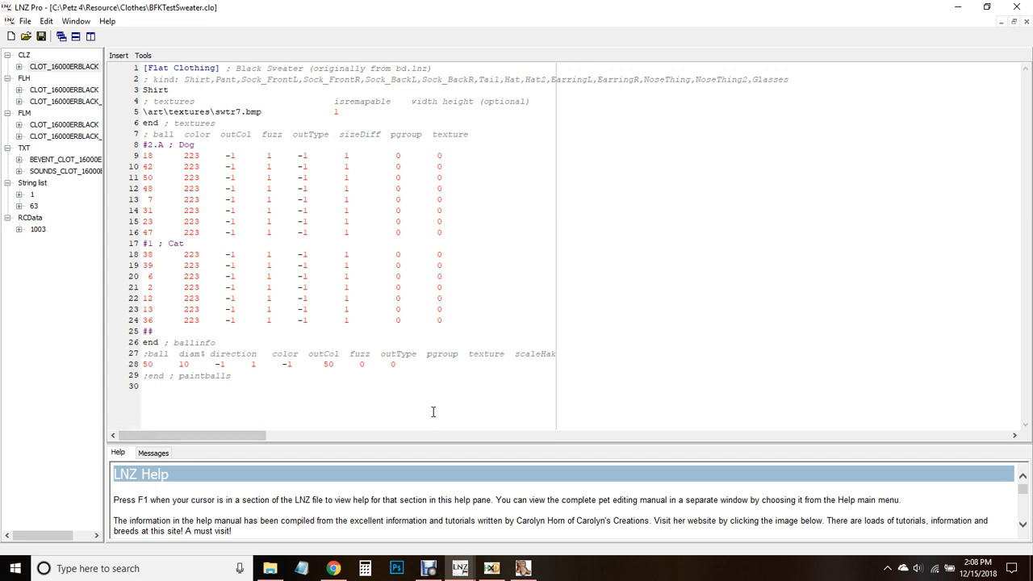
left_click(46, 42)
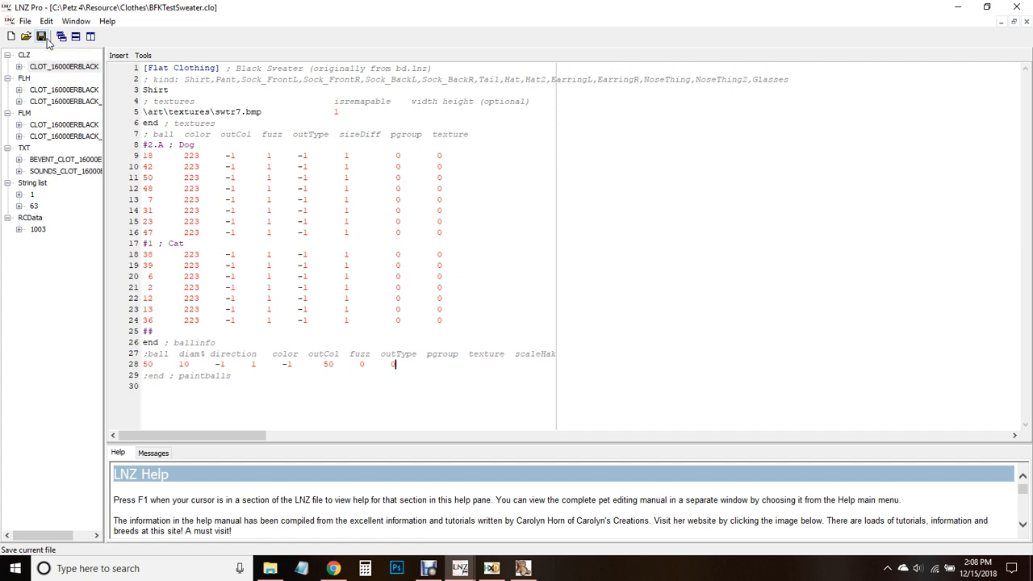
Step: Delete the ball 50 paintball line together with its empty row, leaving only the commented paintball lines
double_click(184, 365)
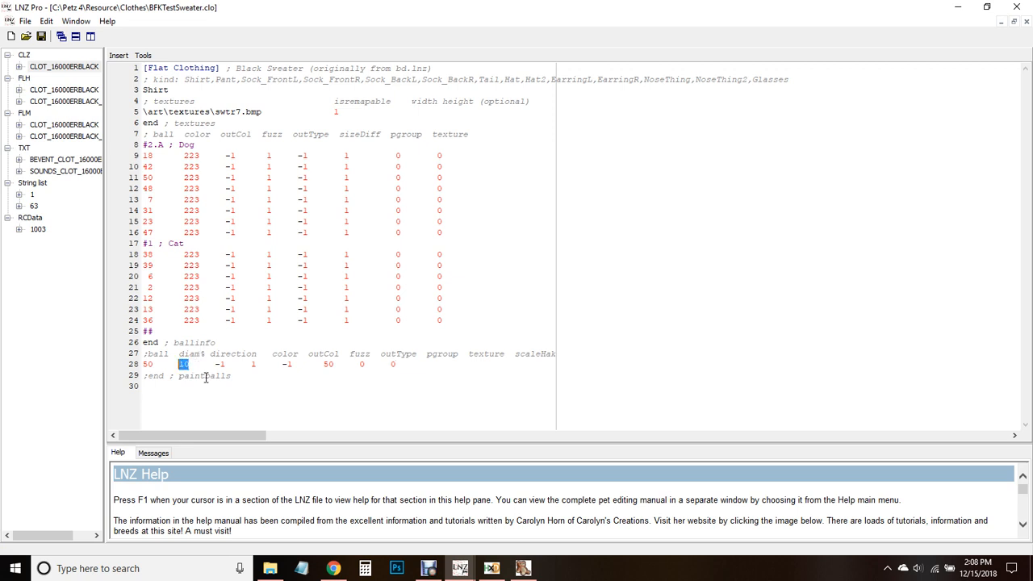
left_click(199, 365)
left_click_drag(183, 353, 207, 354)
left_click(196, 366)
left_click_drag(400, 365, 142, 365)
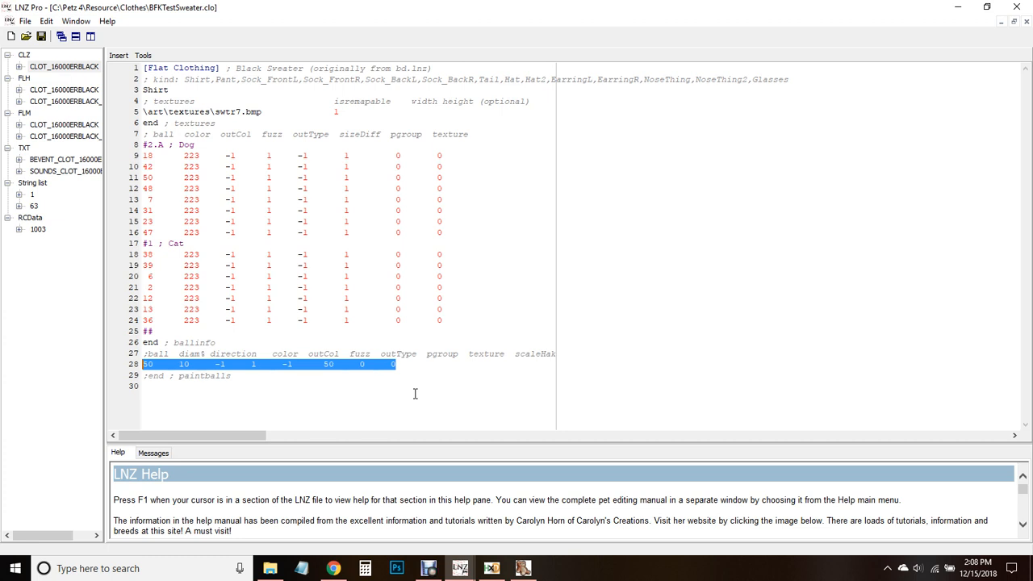
key("Delete")
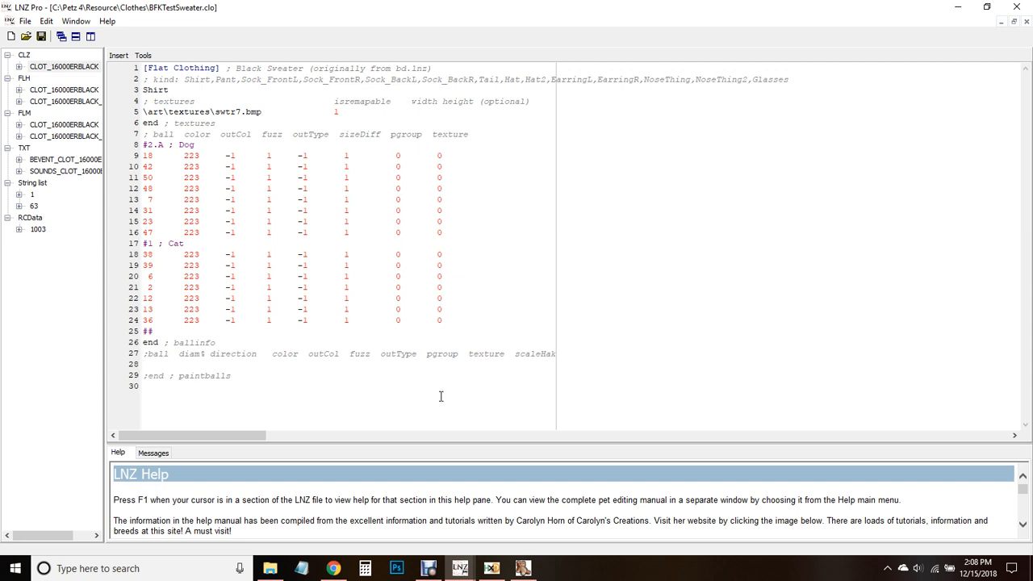
key("Delete")
mouse_move(145, 353)
left_mouse_down()
mouse_move(562, 353)
mouse_move(353, 364)
left_mouse_up()
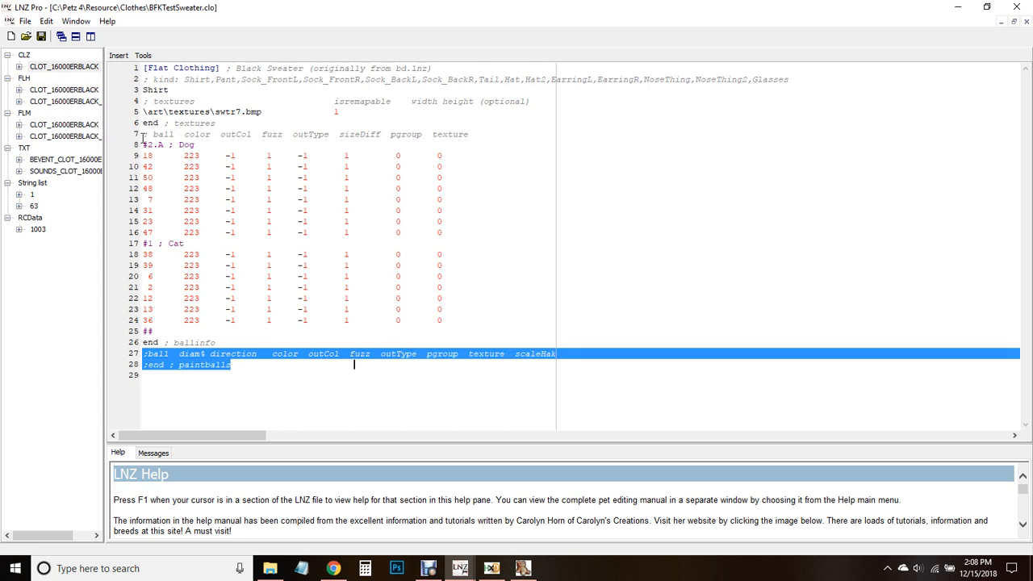
Step: View the BEVENT and SOUNDS text resources of the sweater file
left_click_drag(276, 209, 268, 199)
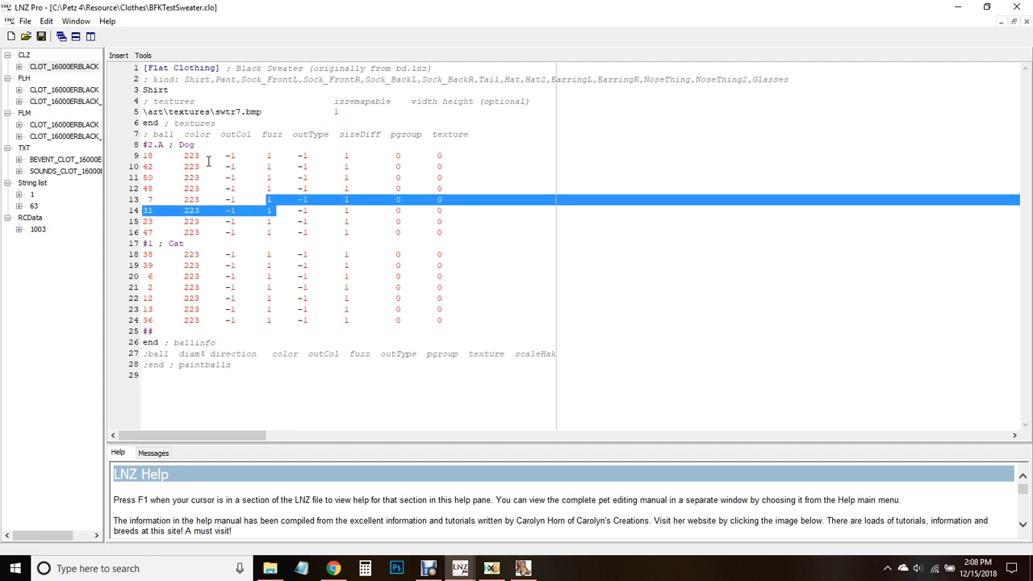
left_click(321, 380)
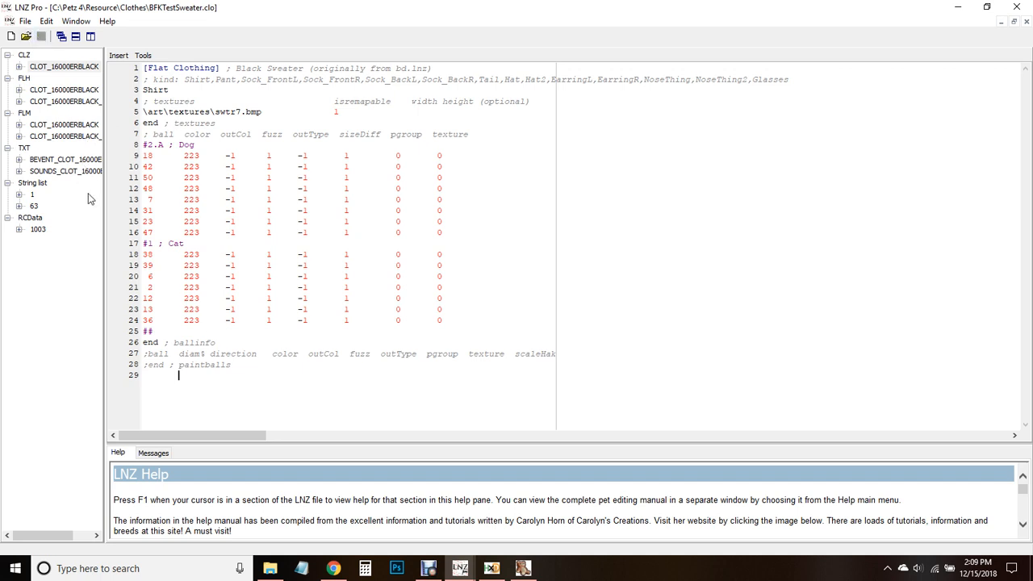
left_click(64, 160)
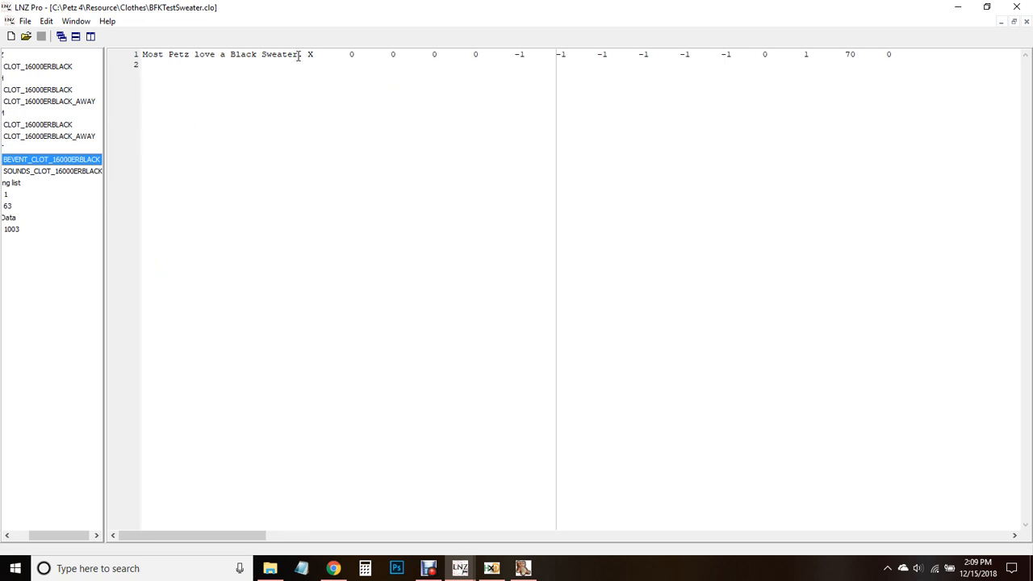
left_click(34, 171)
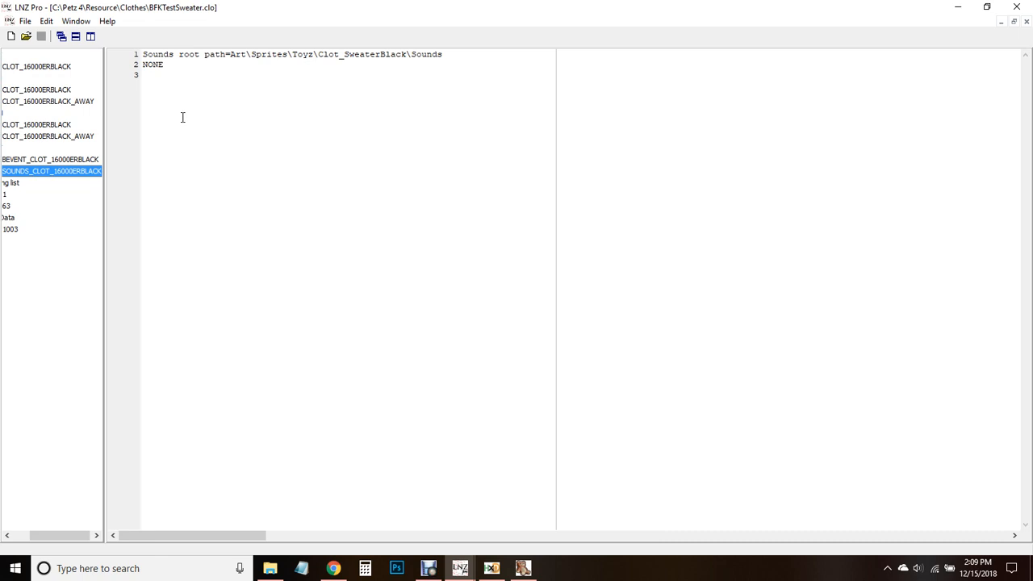
Step: Replace the description wording in the BEVENT text resource with "I love making Flat Clothing" and save the file
left_click(71, 160)
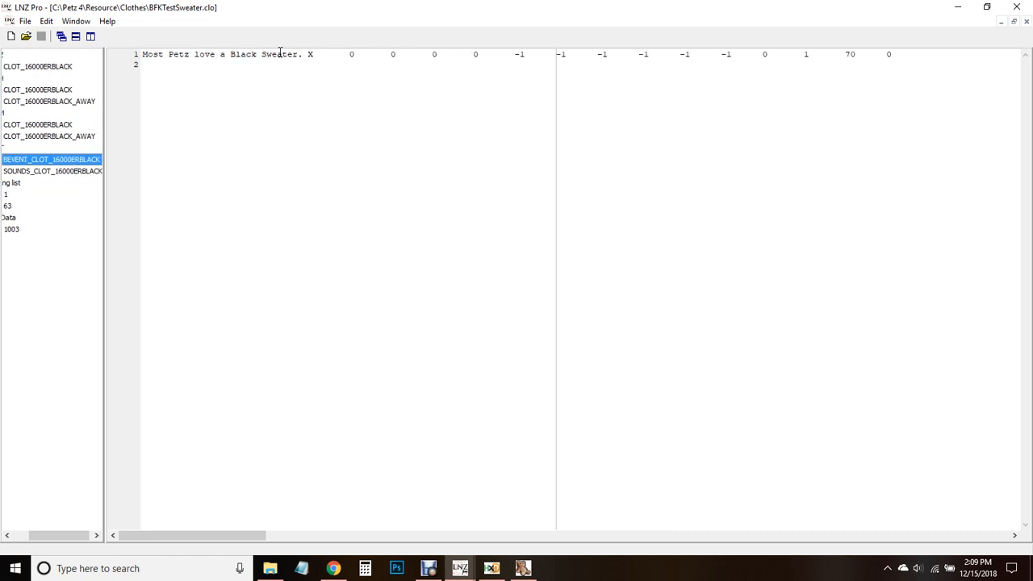
left_click_drag(297, 54, 142, 55)
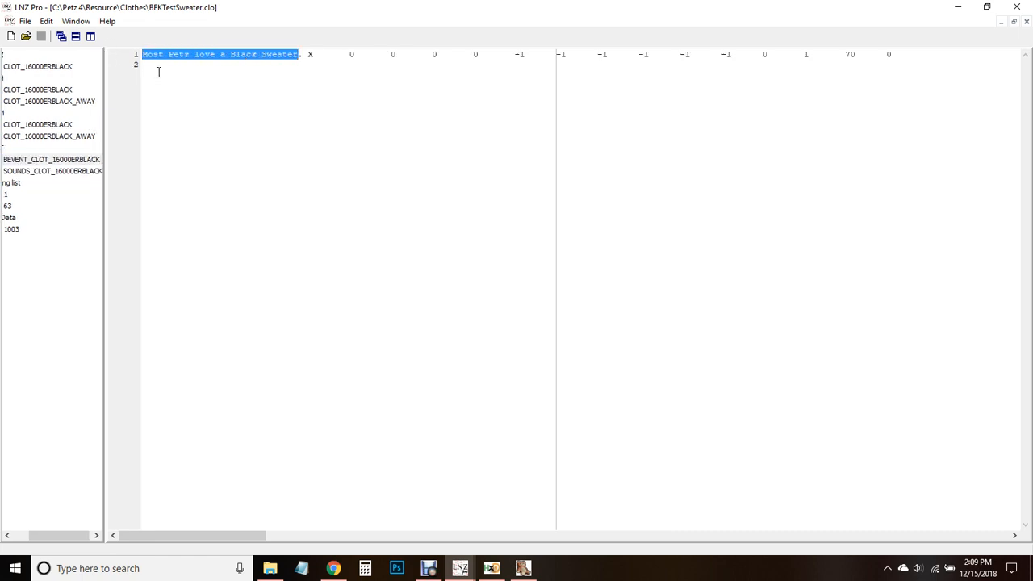
type("I love making f")
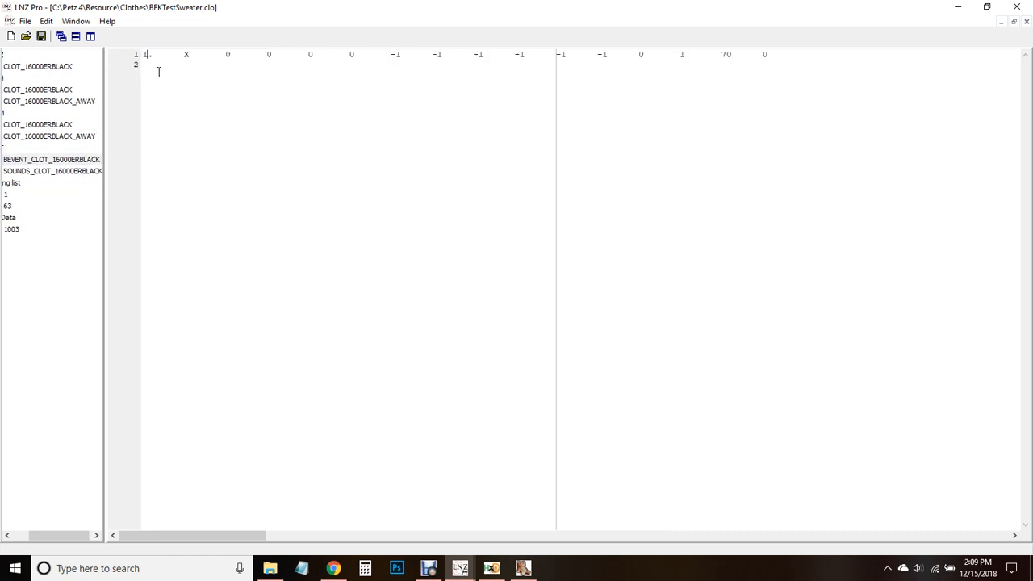
key("BackSpace")
type("Flat Cloth")
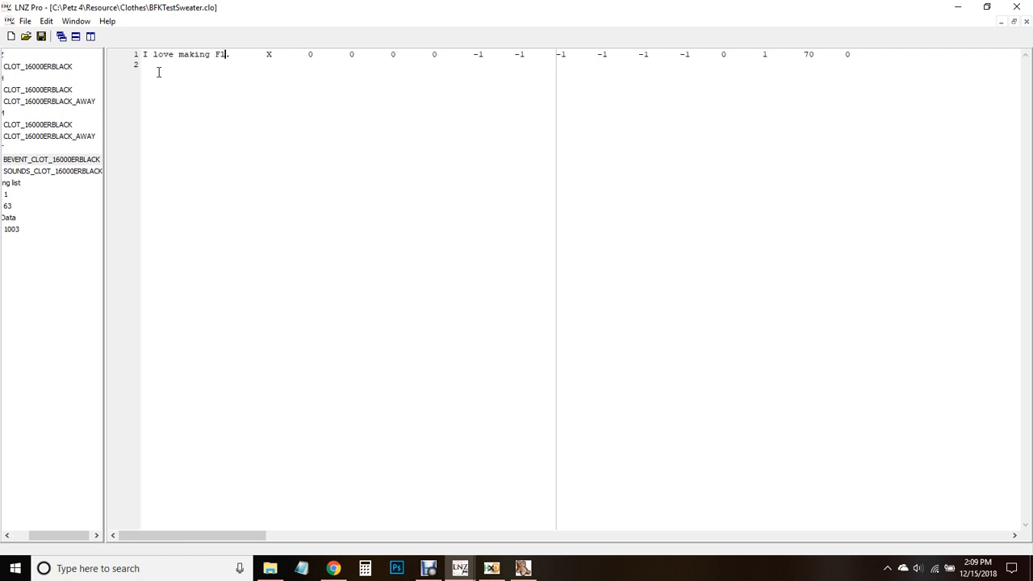
type("ing")
left_click(41, 36)
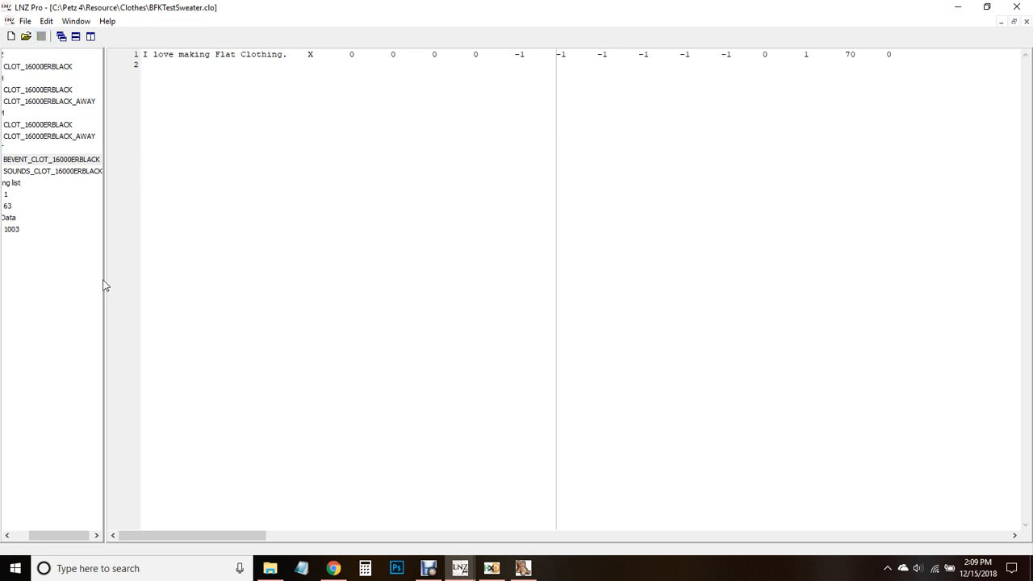
Step: Check the sprite properties in RCData 1003, then close the sweater file and minimize LNZ Pro
left_click_drag(104, 279, 170, 284)
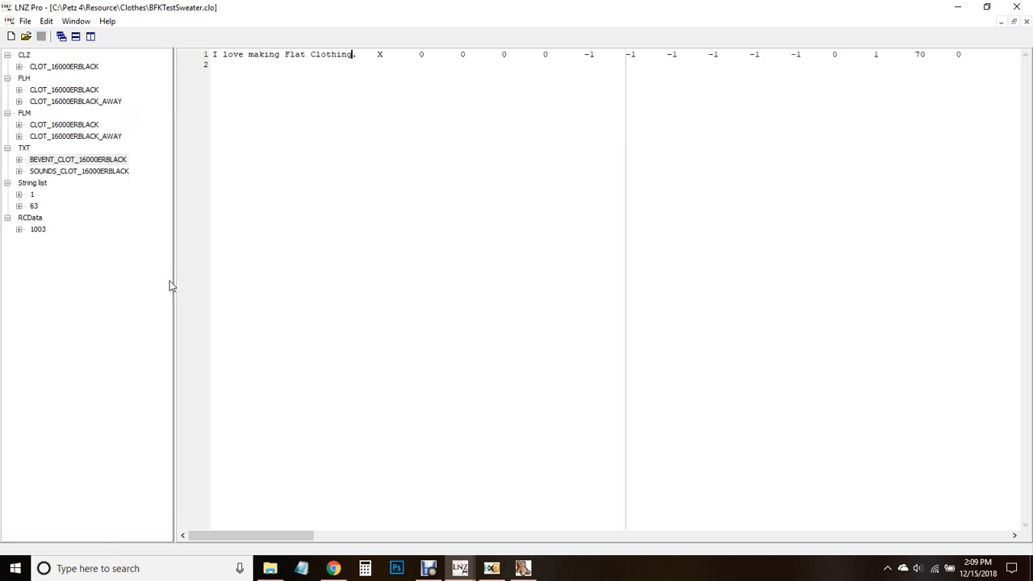
left_click(37, 230)
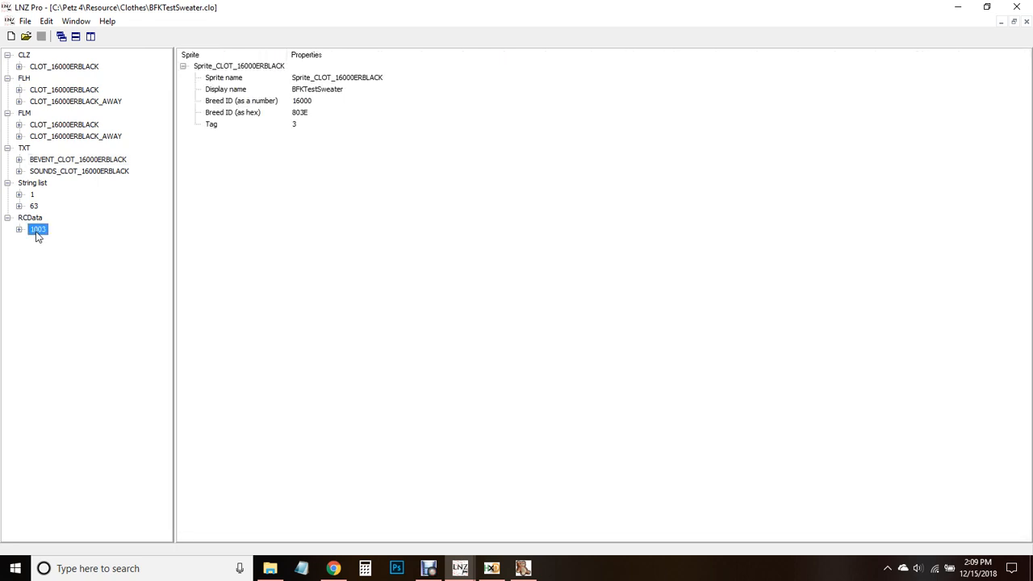
left_click(1027, 21)
left_click(954, 7)
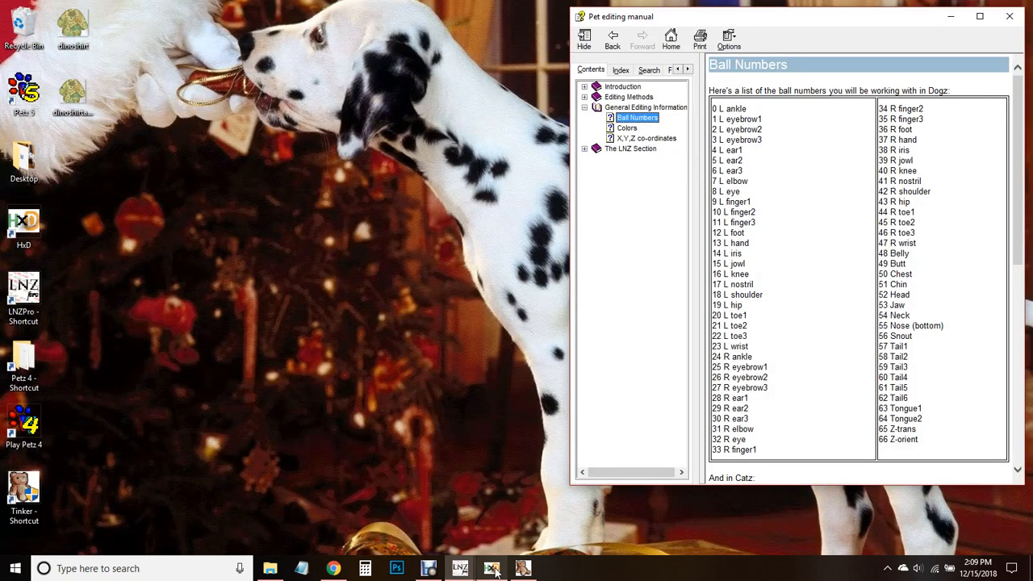
Step: Switch to HxD and open BFKTestSweater.clo from the Petz 4 Resource Clothes folder
left_click(494, 569)
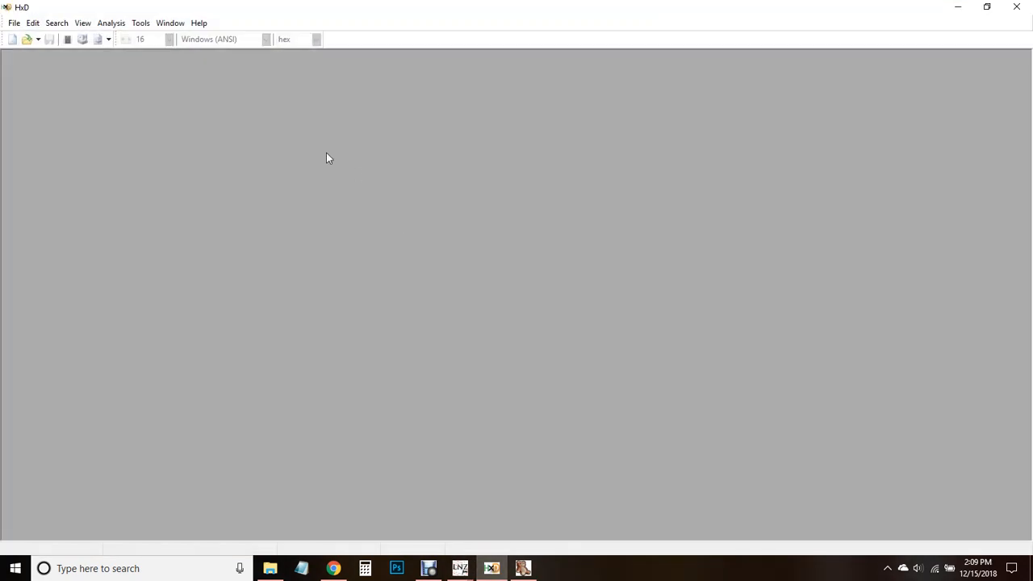
left_click(27, 39)
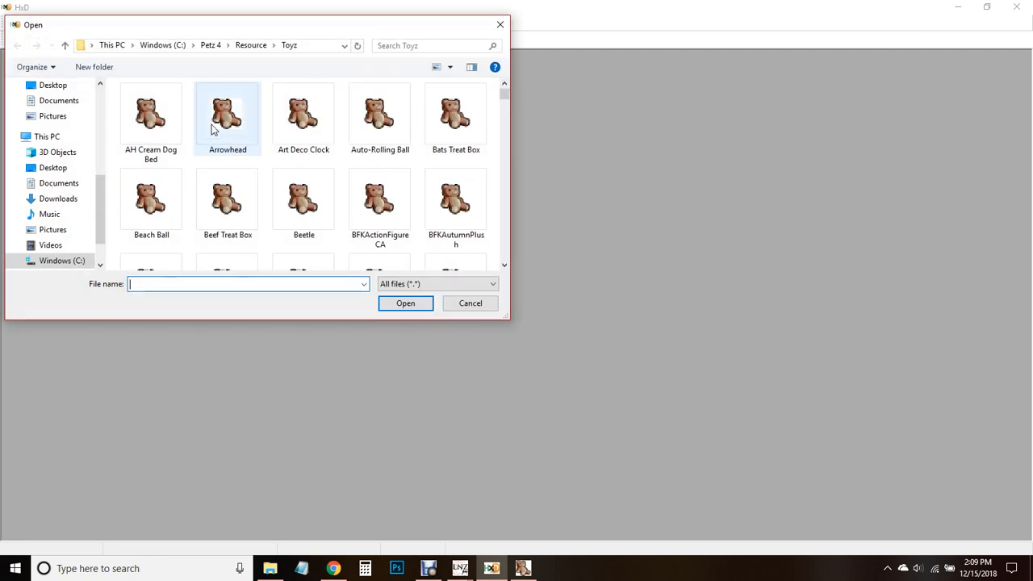
left_click(242, 47)
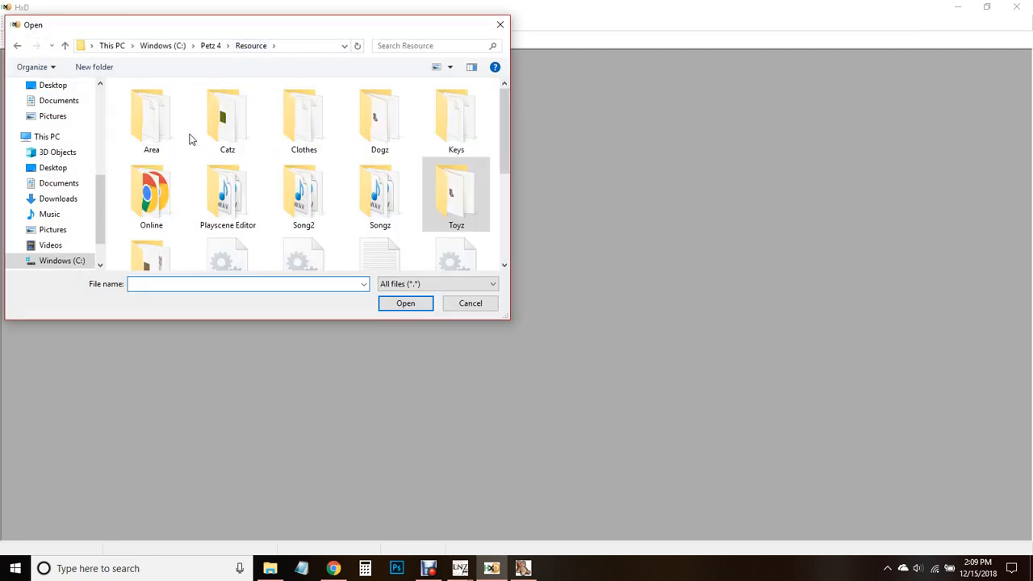
double_click(305, 122)
left_click(234, 186)
key("Right")
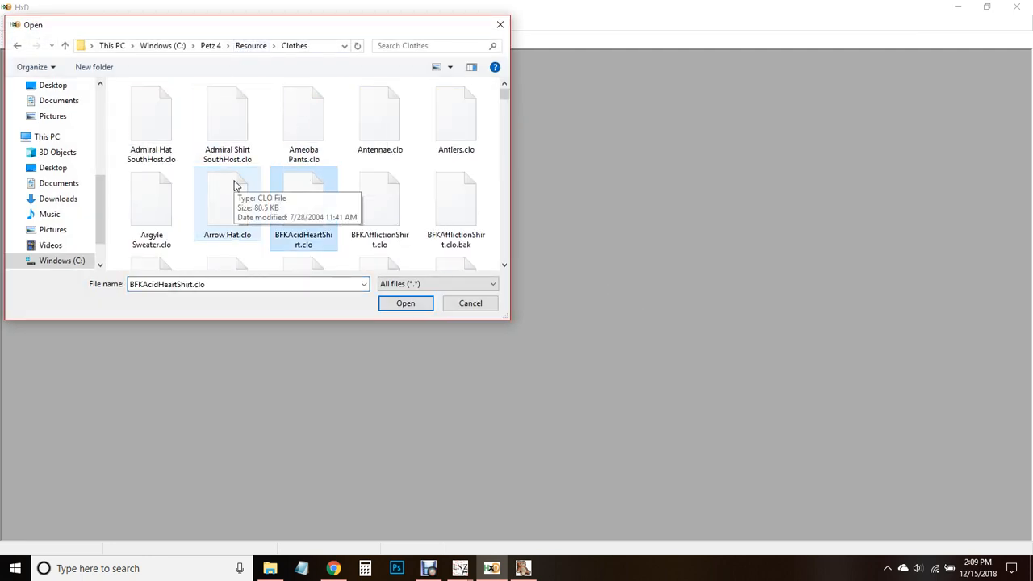
type("bfkt")
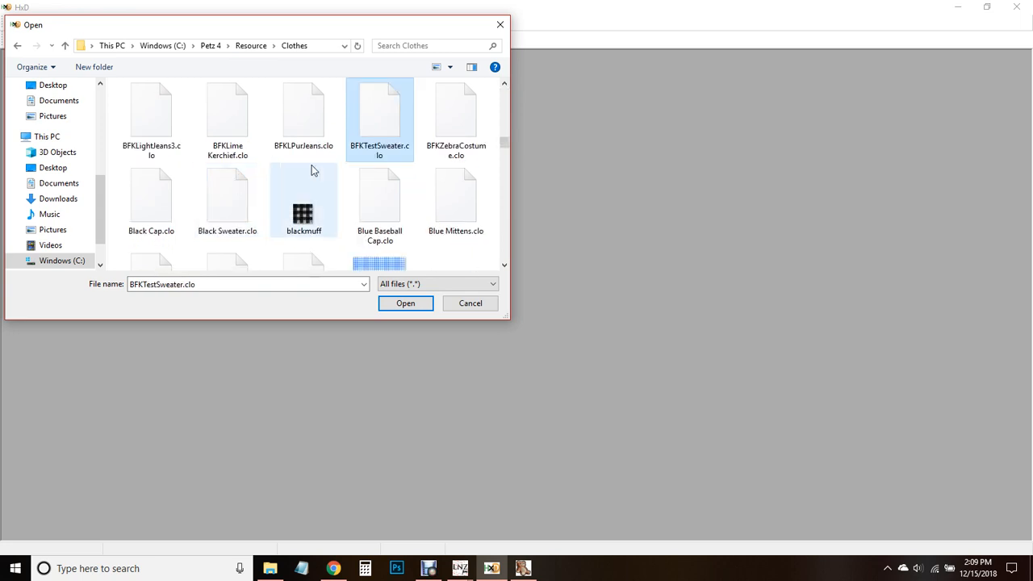
key("Return")
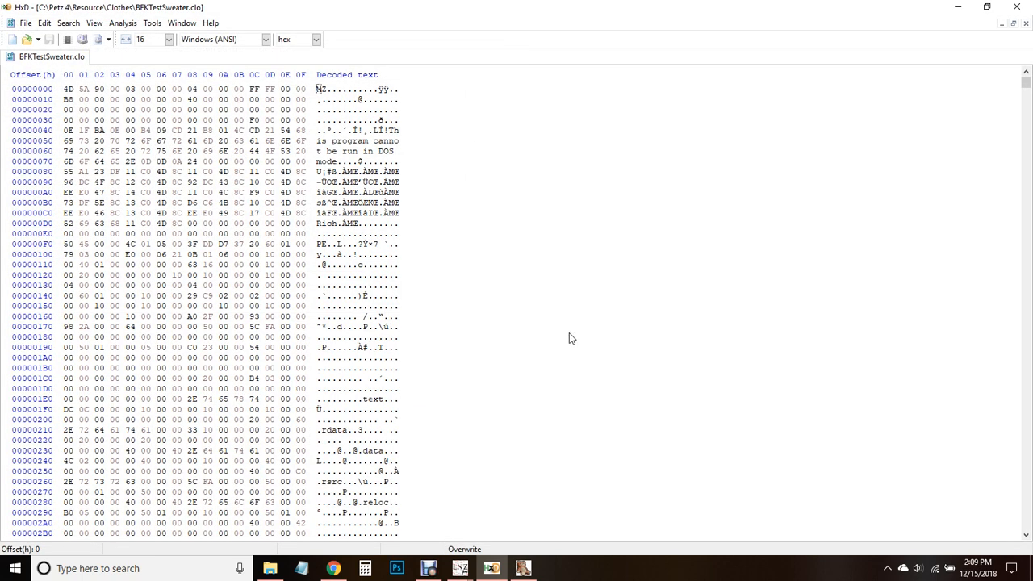
Step: Search the file for "sprite" and locate the Sprite_Clot_SweaterBlack name in the decoded text
key("ctrl+f")
type("sprite")
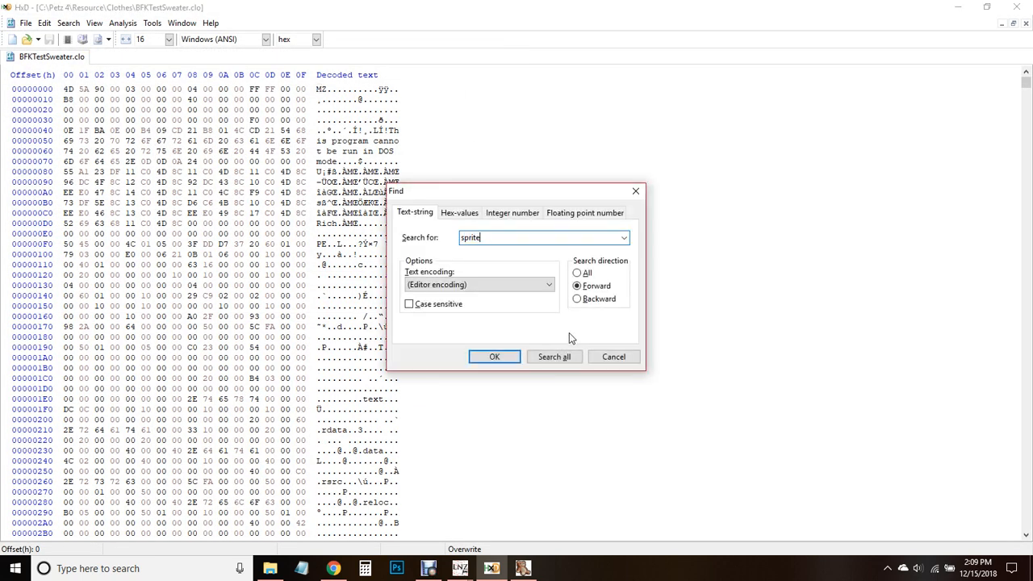
left_click(509, 359)
scroll(448, 356, "down", 20)
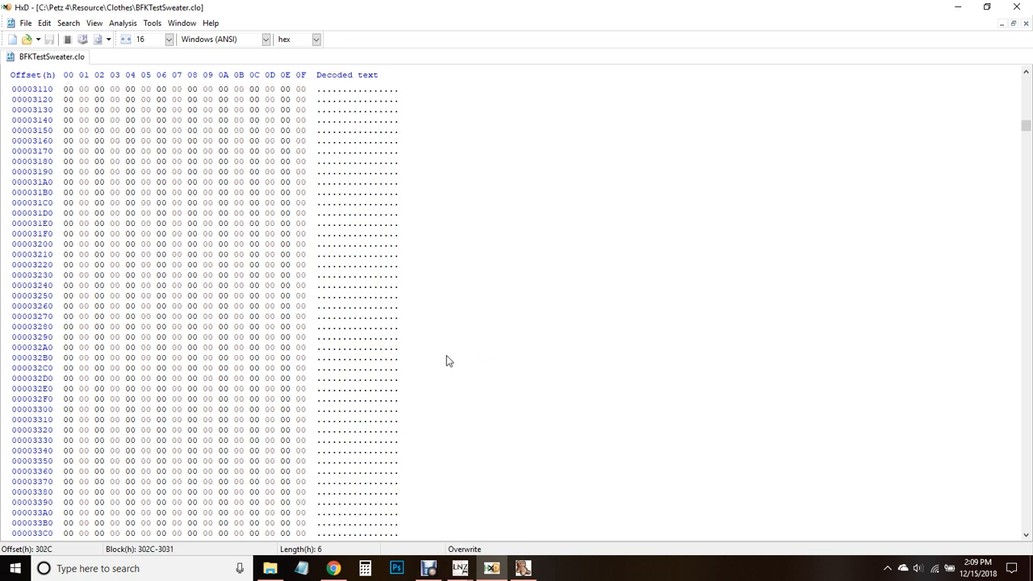
scroll(450, 359, "down", 20)
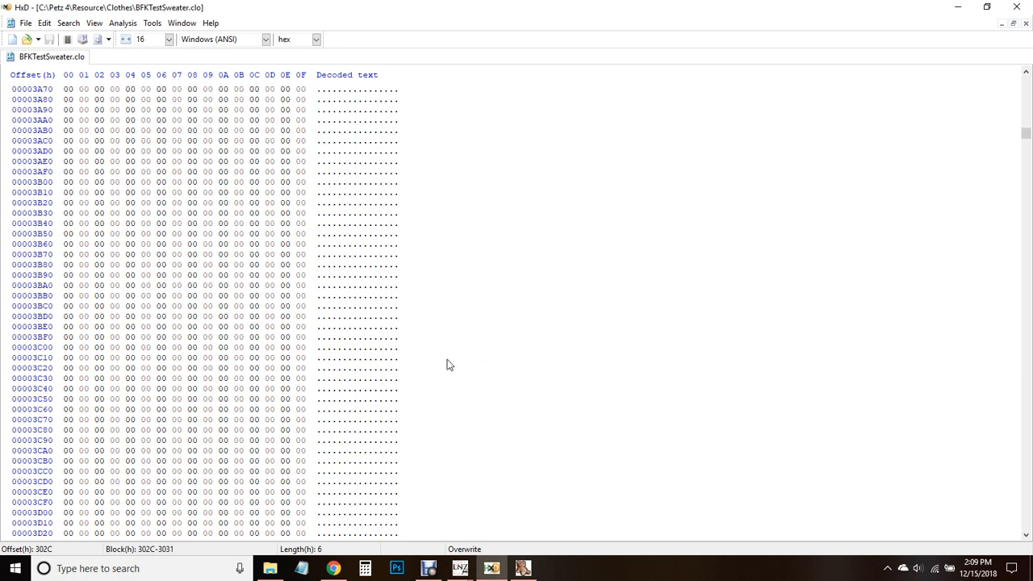
scroll(449, 364, "down", 14)
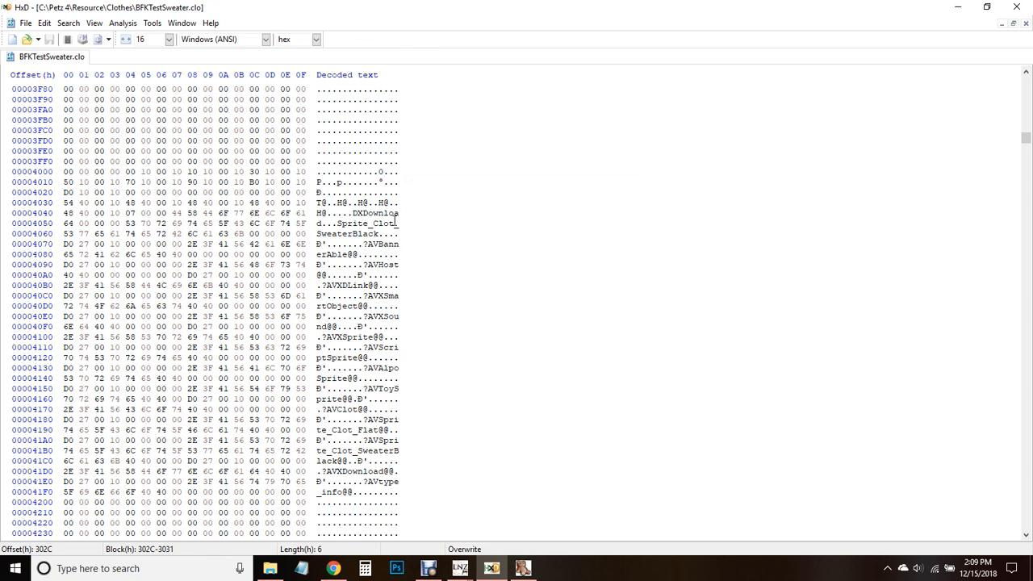
Step: Try replacing Clot_SweaterBlack in the first sprite name with "error", and undo that change
mouse_move(373, 224)
left_mouse_down()
mouse_move(363, 234)
mouse_move(379, 234)
left_mouse_up()
left_click(378, 224)
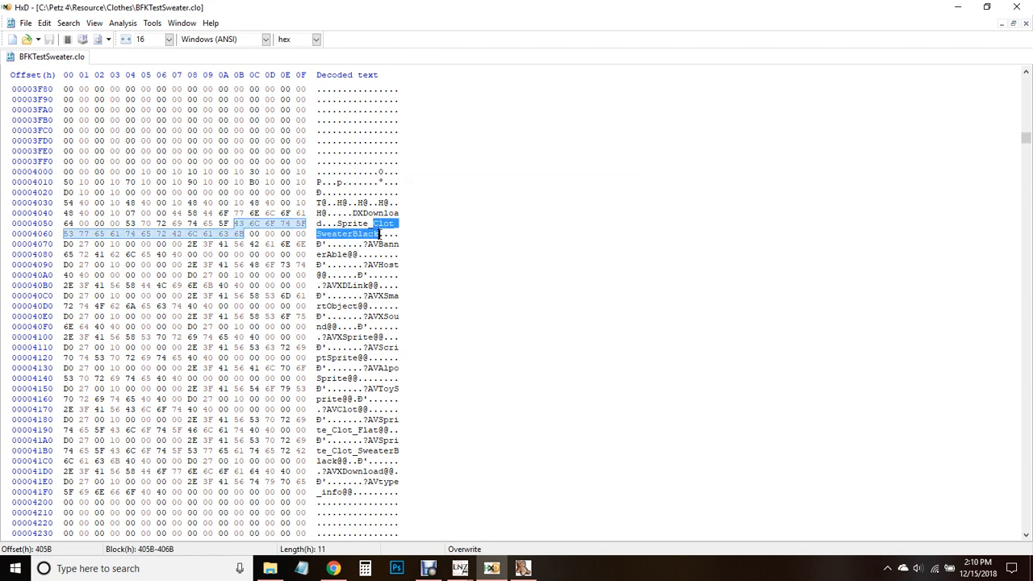
type("error")
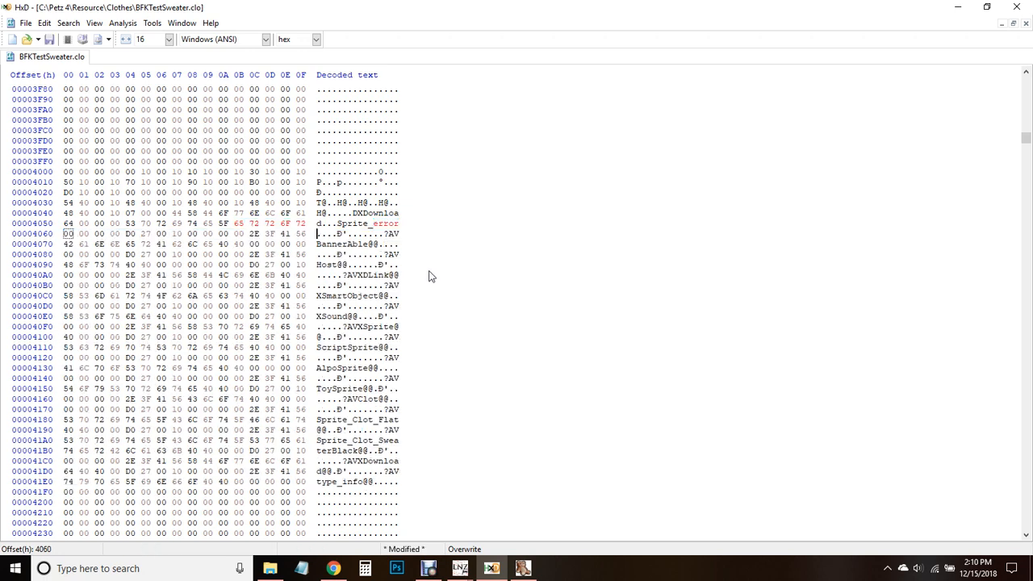
key("ctrl+z")
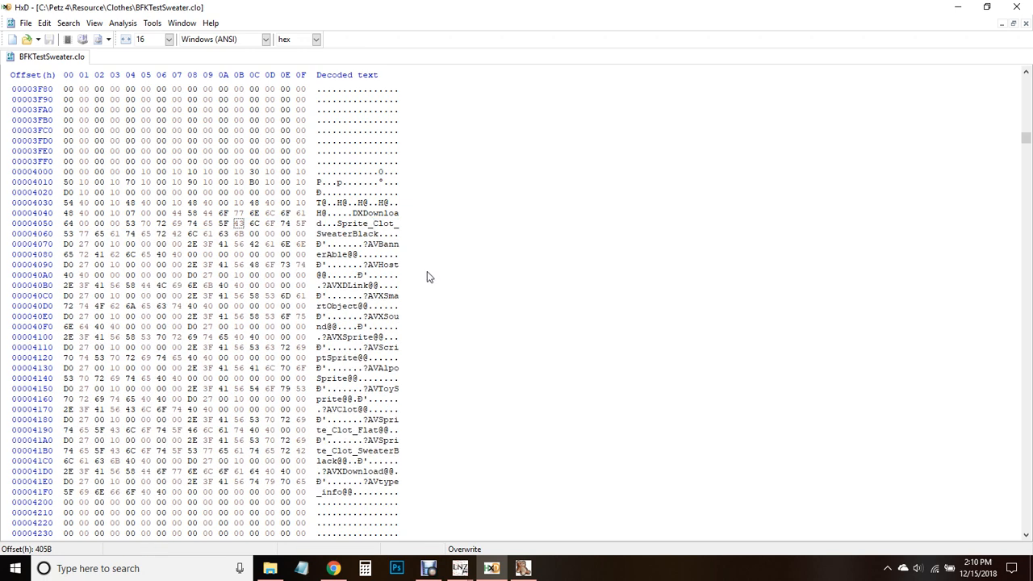
left_click(462, 570)
left_click(377, 500)
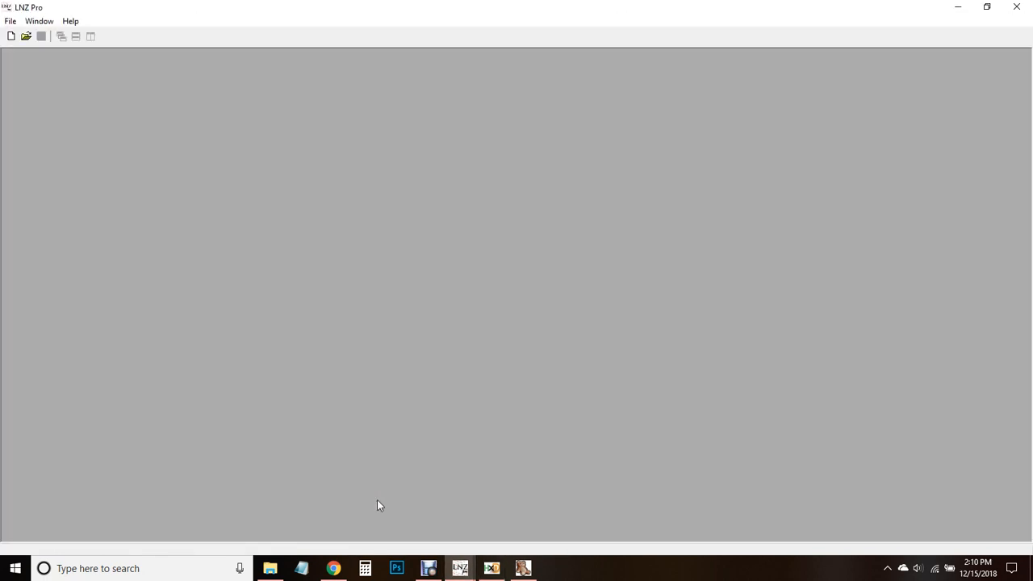
left_click(491, 568)
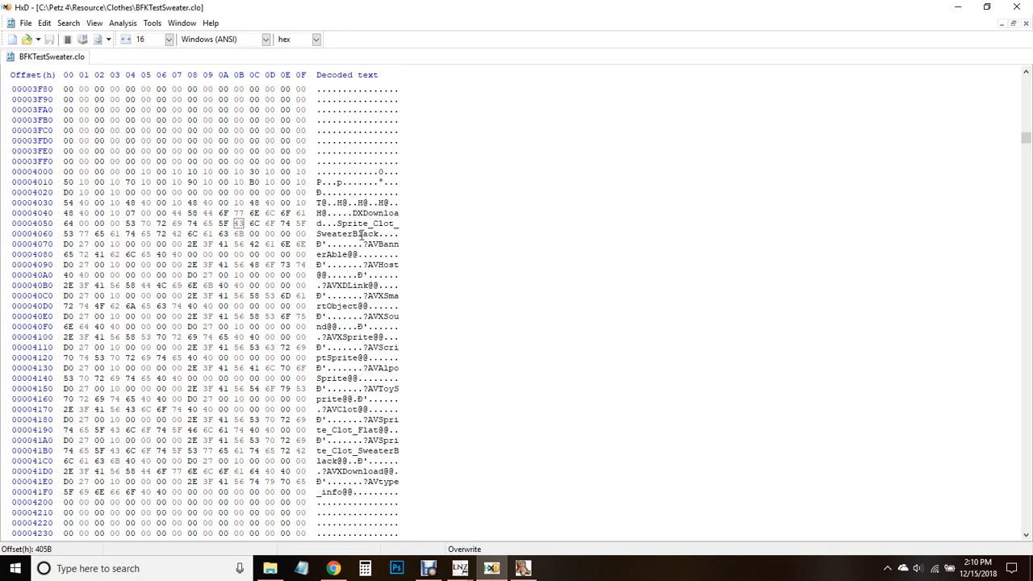
Step: Overwrite "Sweat" with 16000 in both Sprite_Clot_SweaterBlack names, save and close the file, and minimize HxD
left_click(319, 233)
type("16000")
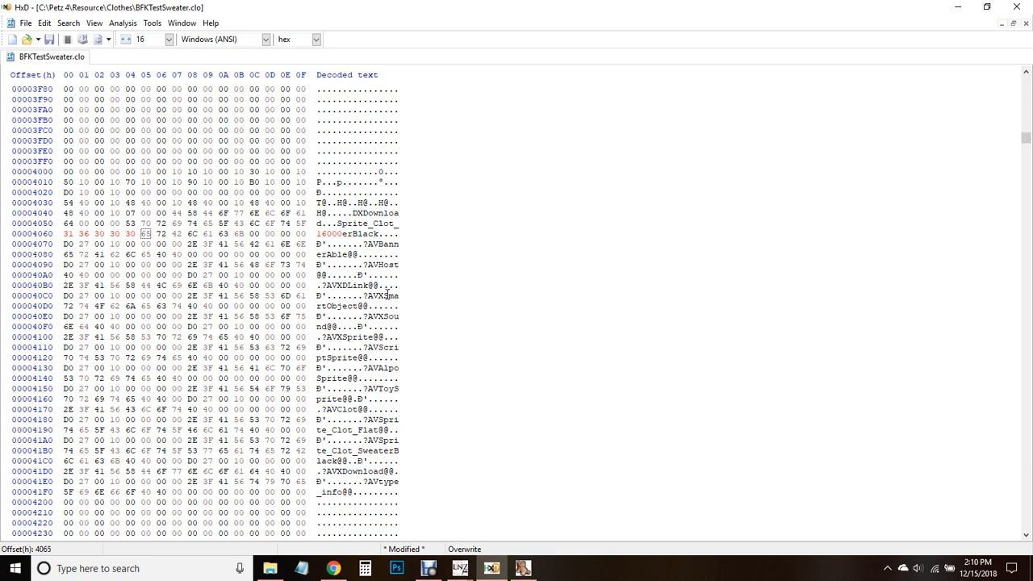
left_click(359, 450)
type("16000")
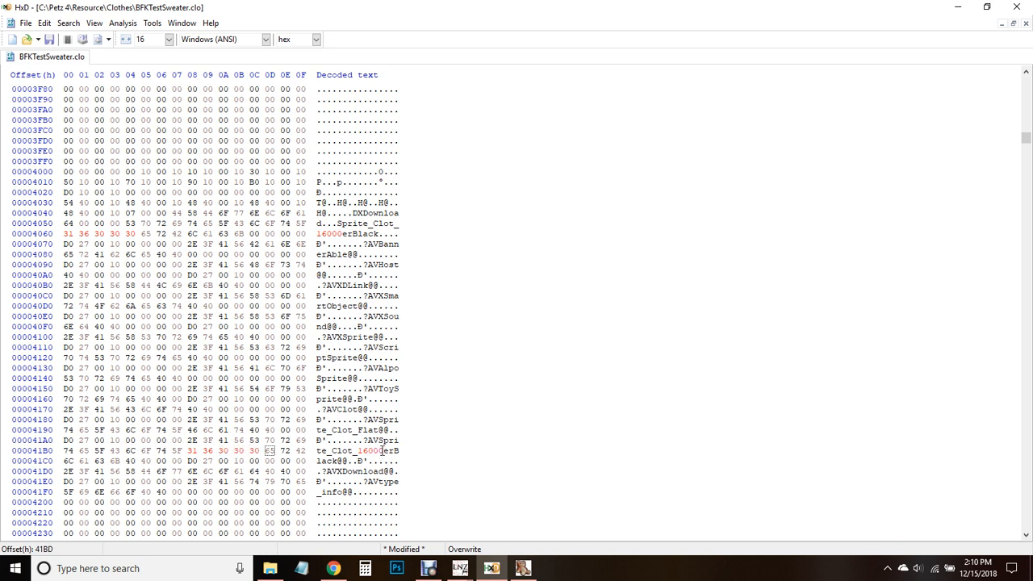
left_click(48, 39)
left_click(1025, 22)
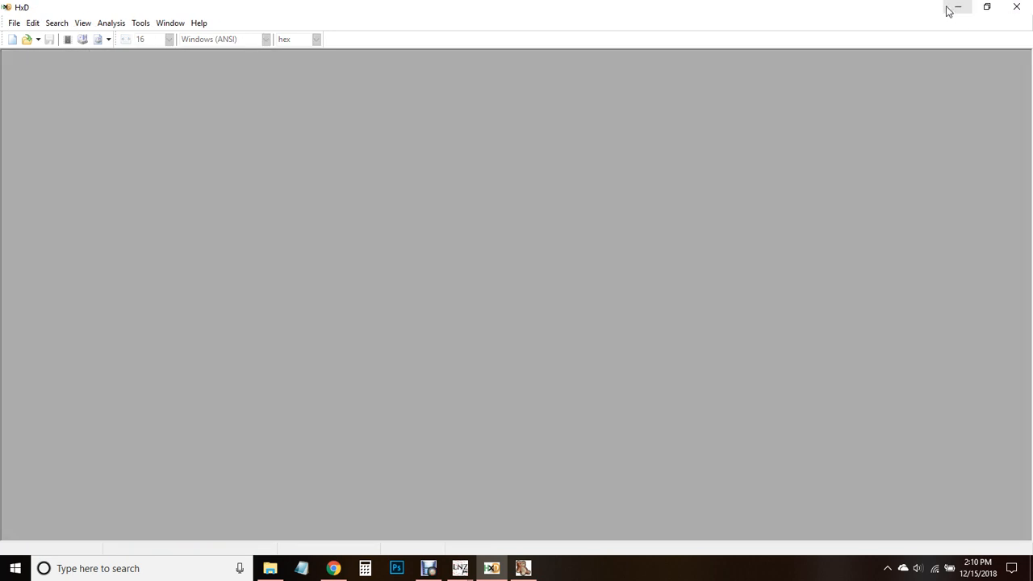
left_click(946, 8)
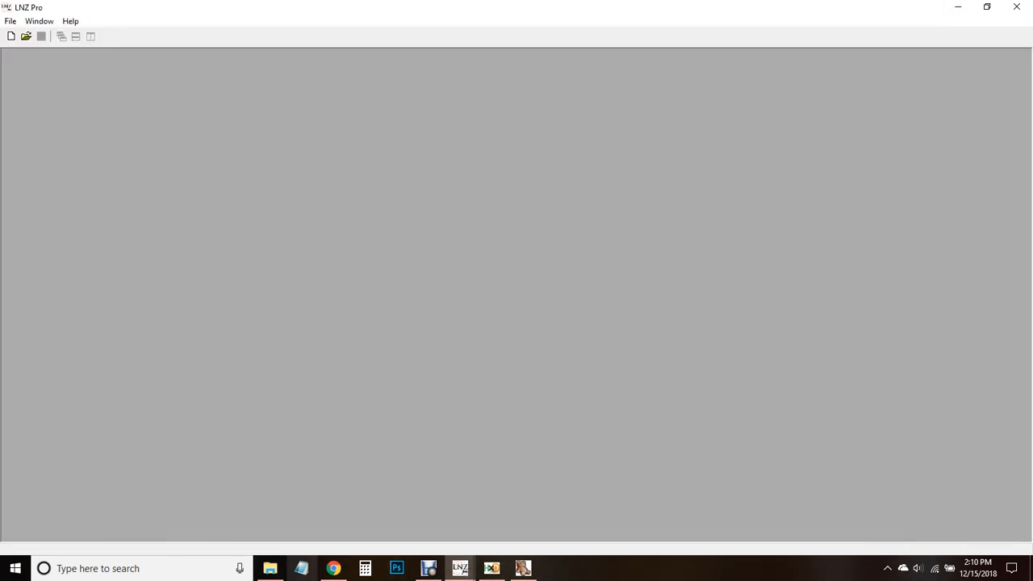
Step: Switch to Tinker and open BFKTestSweater.clo from the Petz 4 Resource Clothes folder
left_click(523, 568)
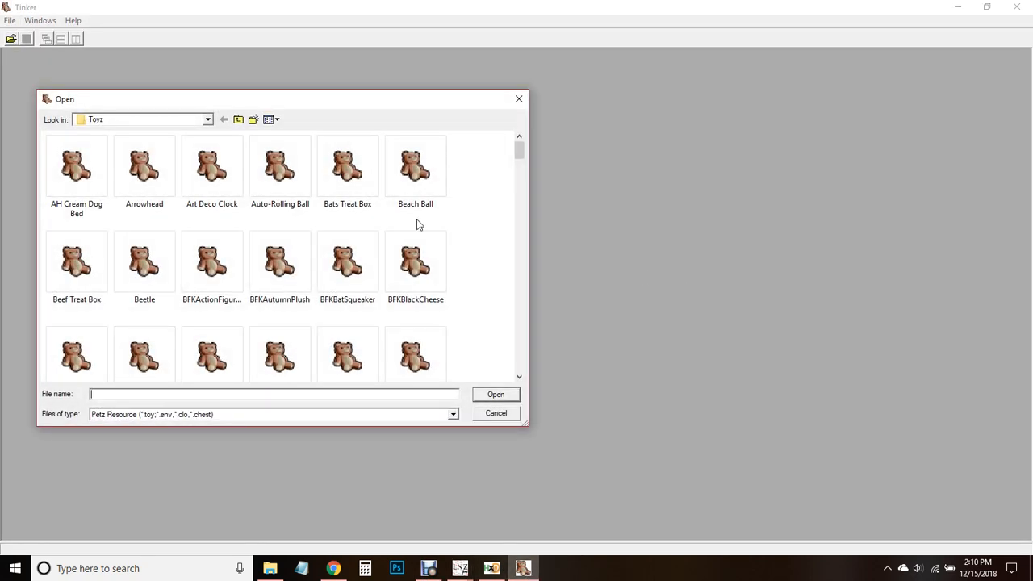
left_click(250, 300)
key("Right")
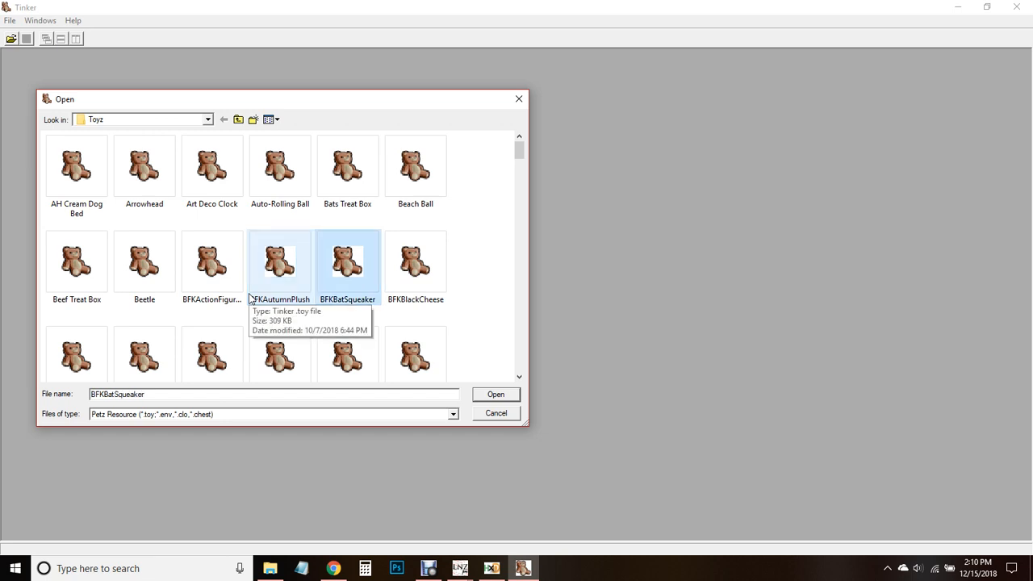
left_click(141, 119)
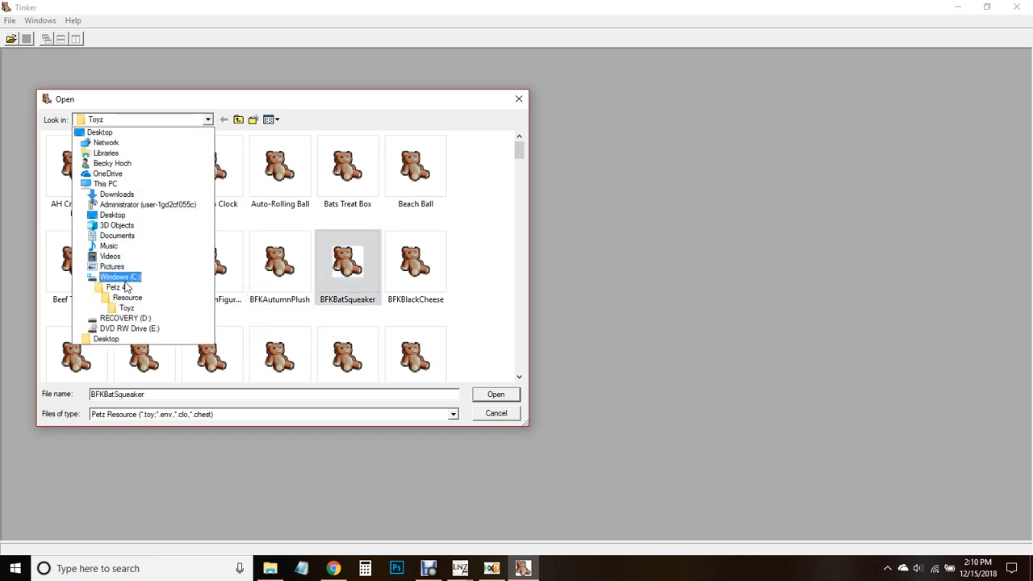
left_click(127, 298)
double_click(212, 171)
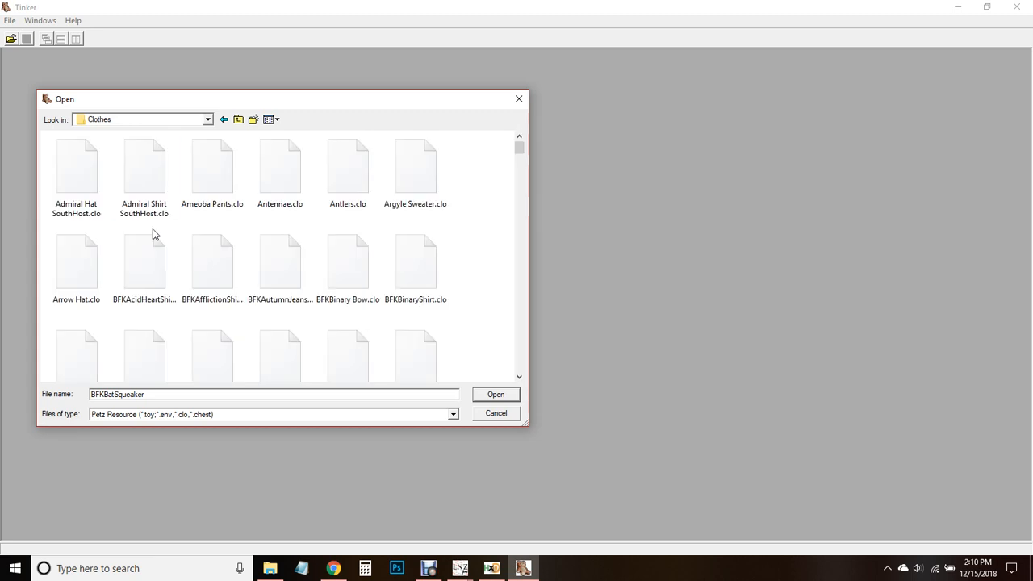
left_click(153, 234)
key("t")
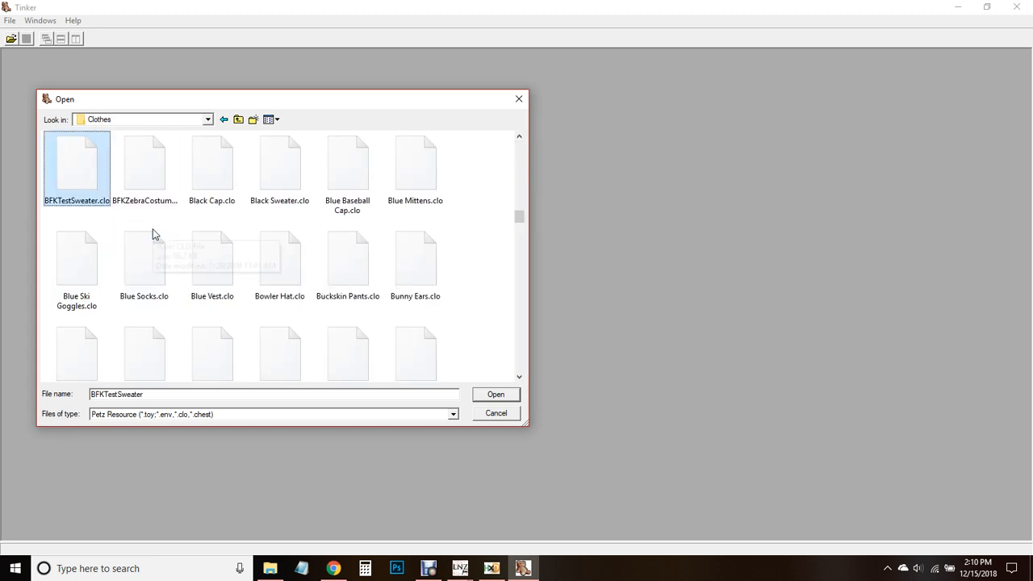
left_click(478, 396)
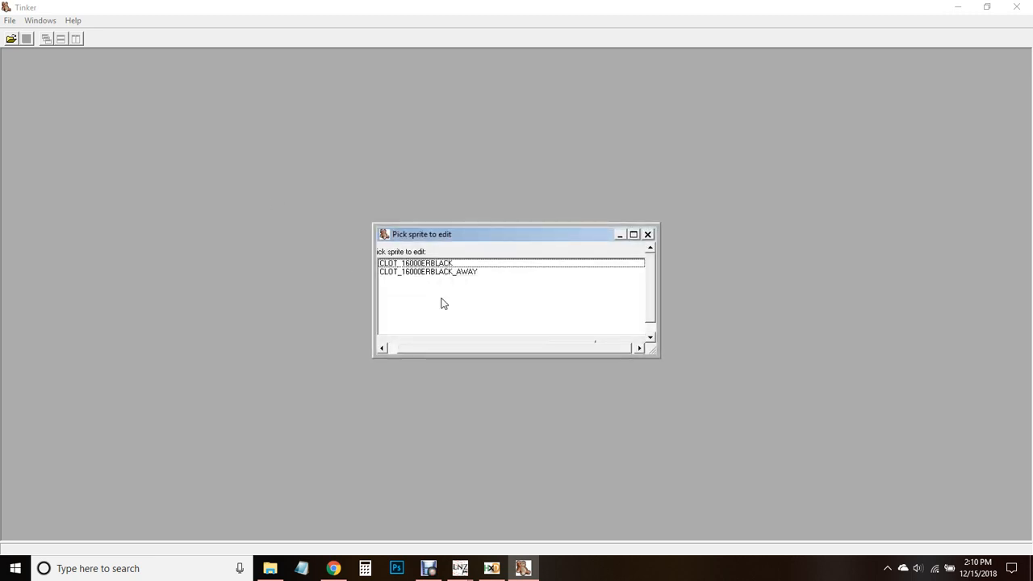
Step: Enlarge the sprite selection window and open the CLOT_16000ERBLACK sprite for editing
left_click_drag(657, 355, 678, 383)
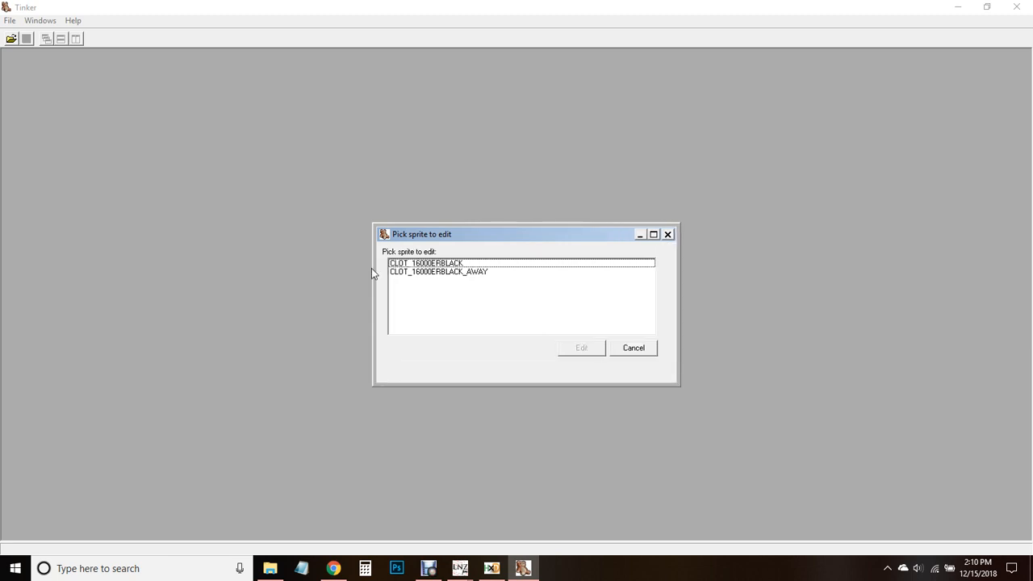
left_click(411, 264)
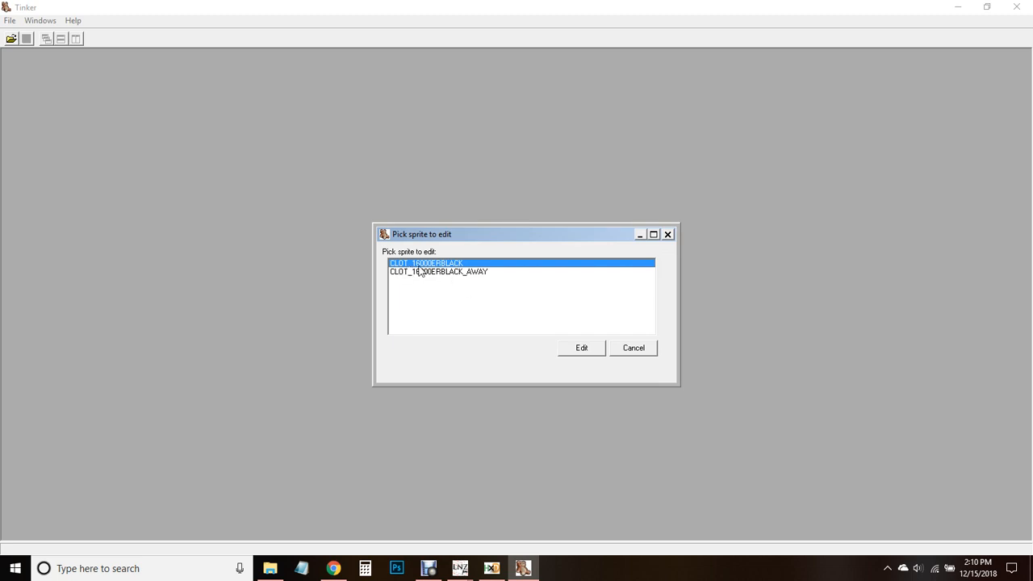
left_click(594, 350)
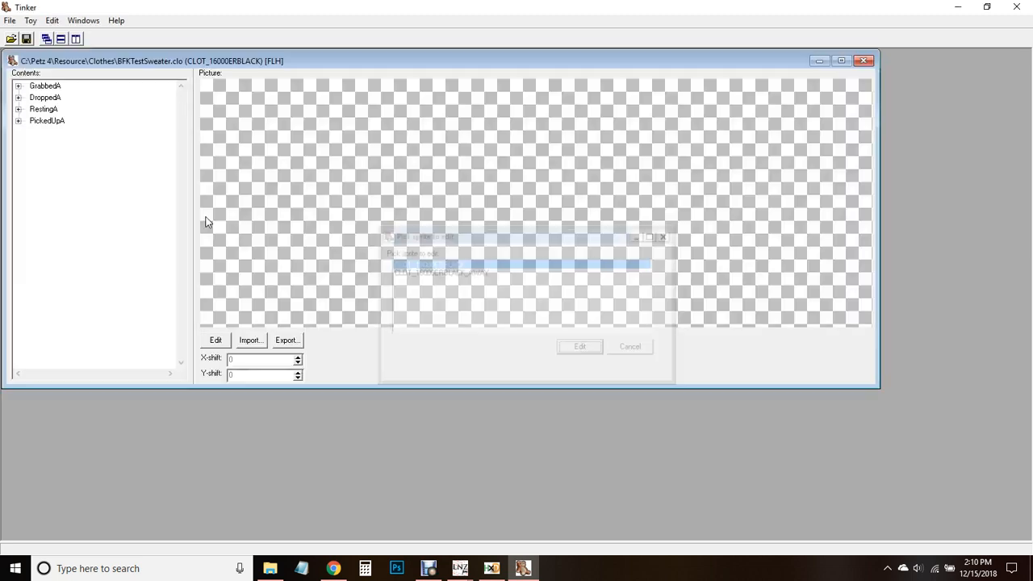
Step: Open the CLOT_16000ERBLACK_AWAY sprite of BFKTestSweater.clo as well and preview its first and last AwayA frames
left_click(12, 40)
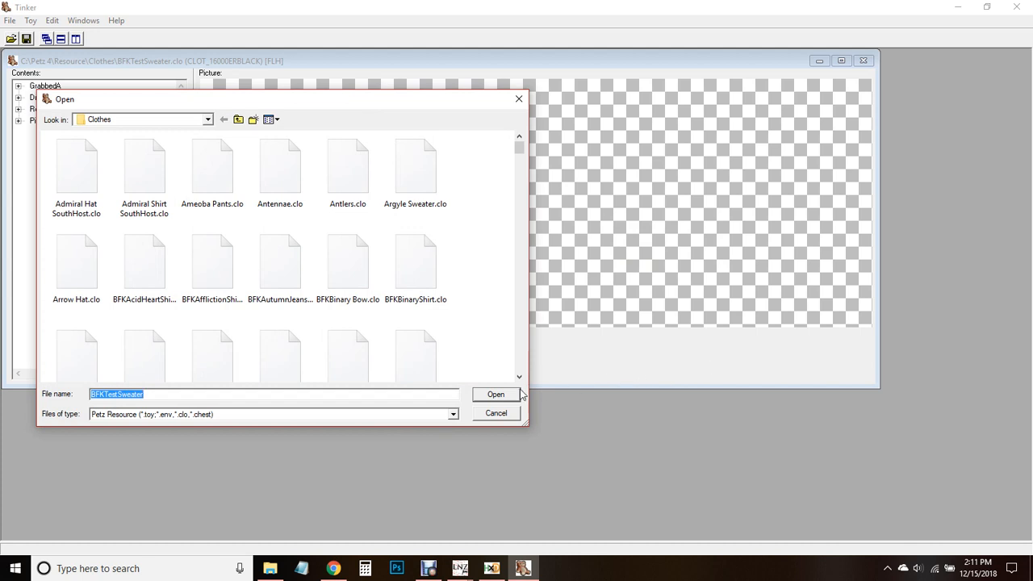
left_click(517, 394)
left_click(565, 273)
left_click(589, 351)
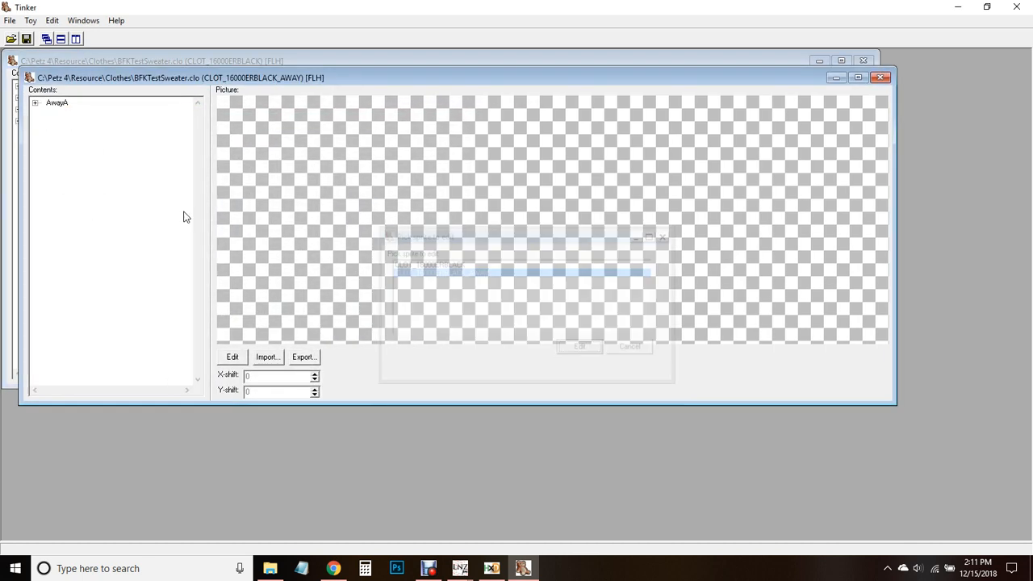
left_click(35, 103)
left_click(89, 114)
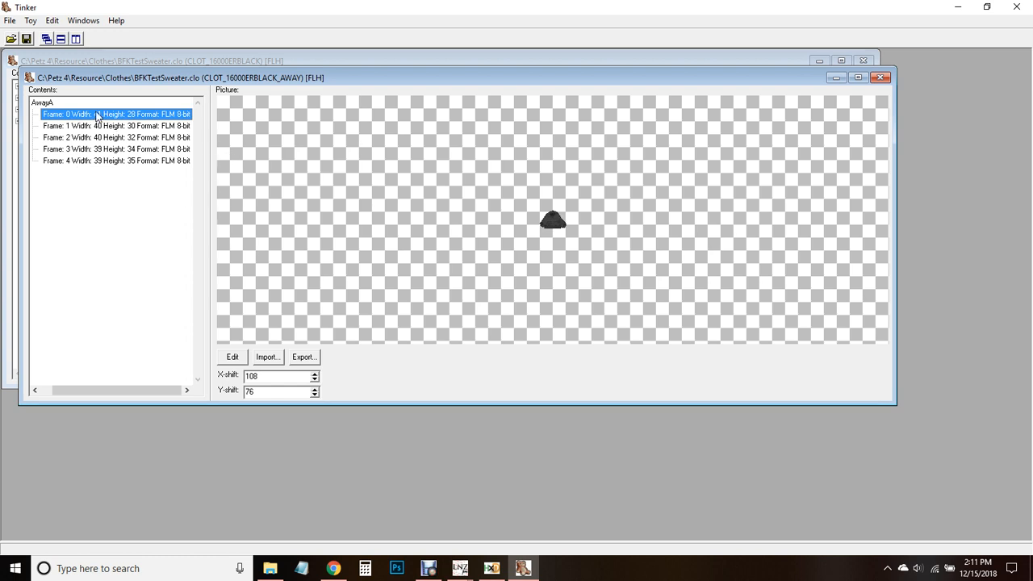
left_click(73, 161)
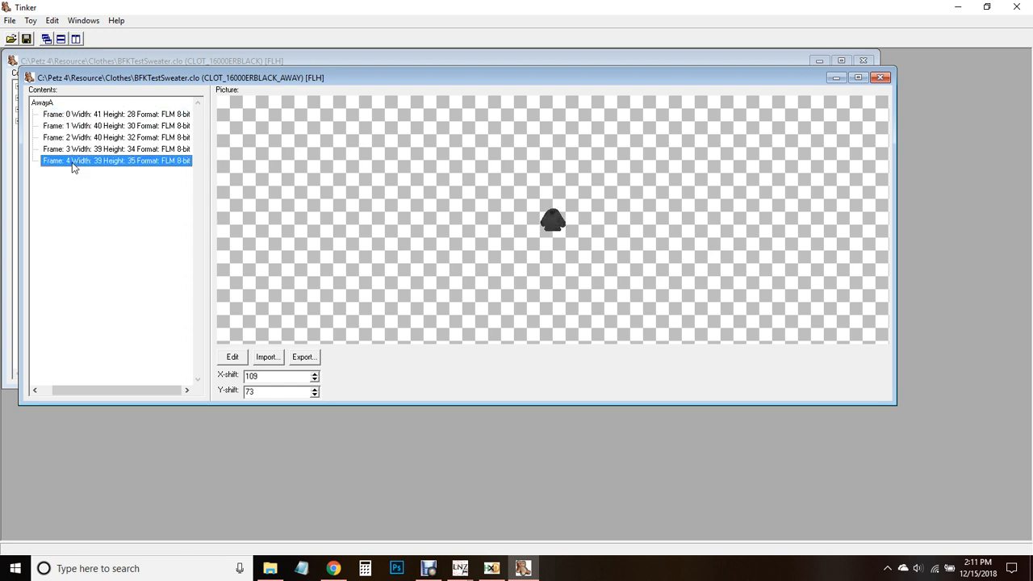
Step: Import the dinoshirtaway image from the Desktop into frame 0 of AwayA
left_click(94, 116)
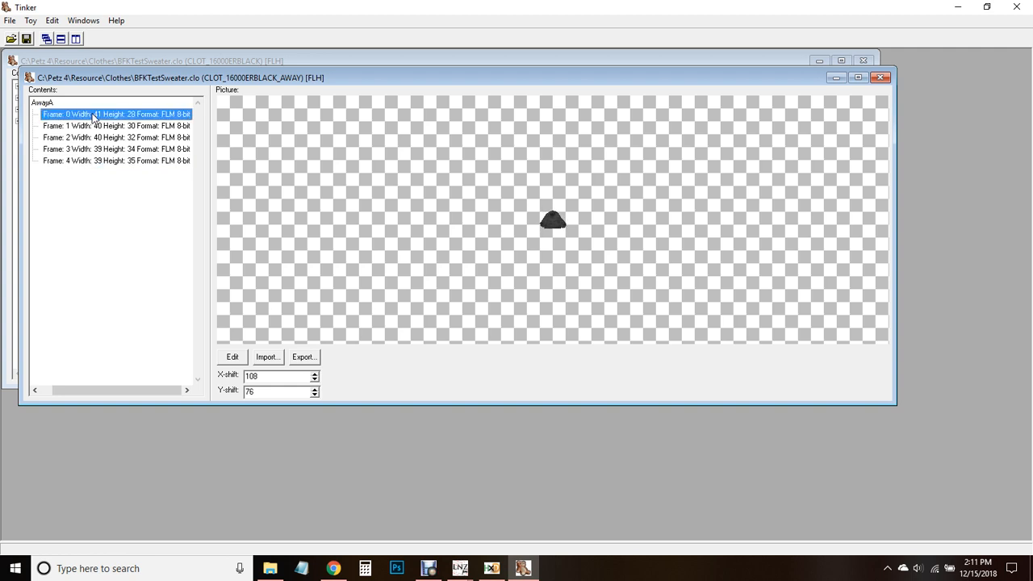
left_click(269, 357)
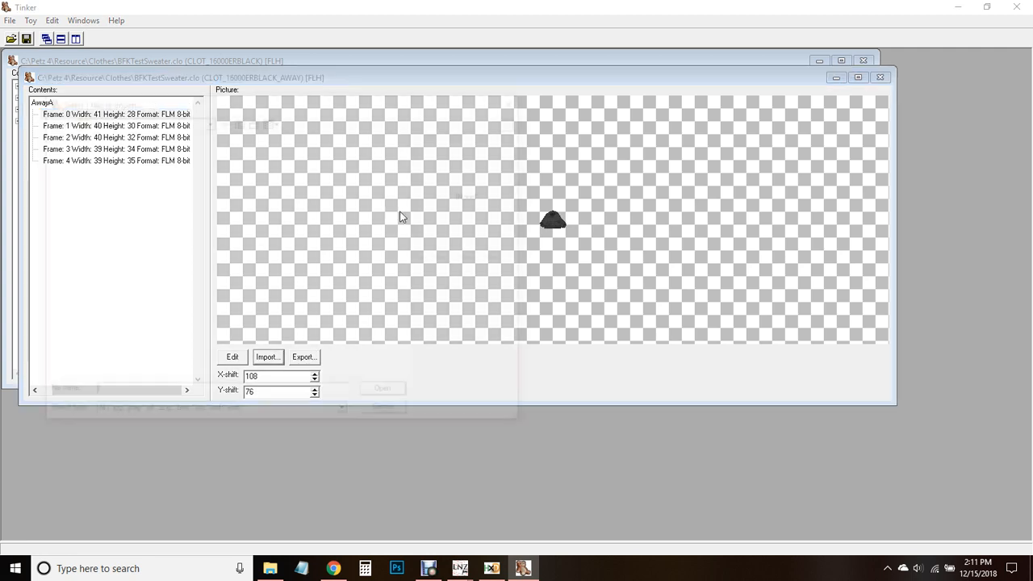
left_click(139, 122)
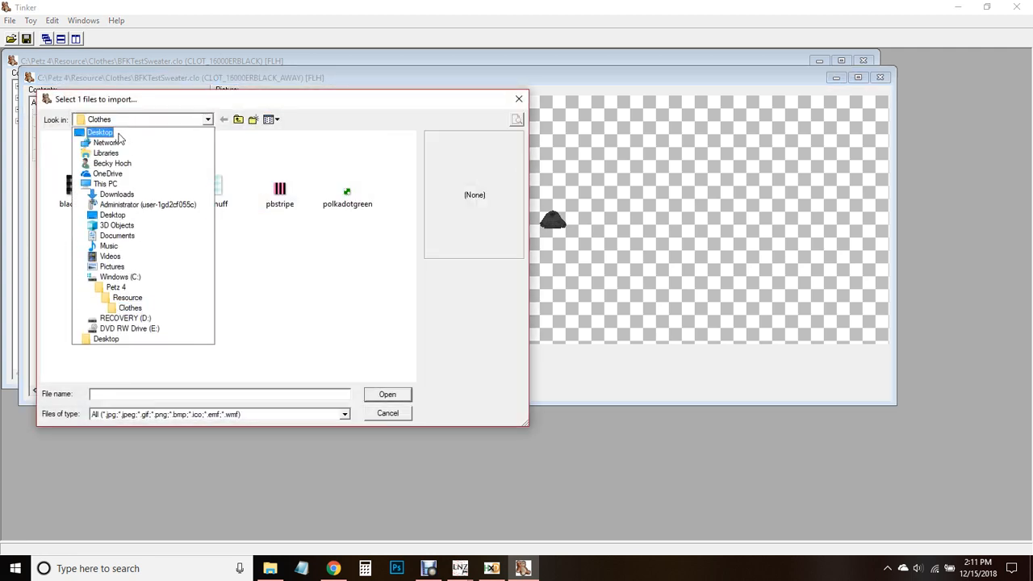
left_click(101, 132)
left_click(212, 275)
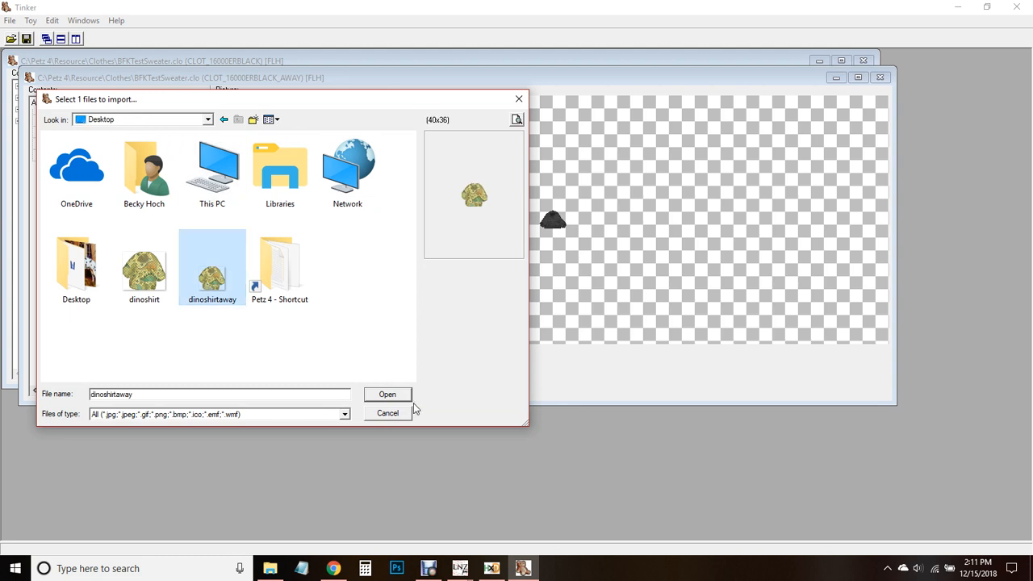
left_click(387, 394)
Step: Import the dinoshirtaway image into AwayA frames 1 to 4 and close the away sprite
left_click(147, 127)
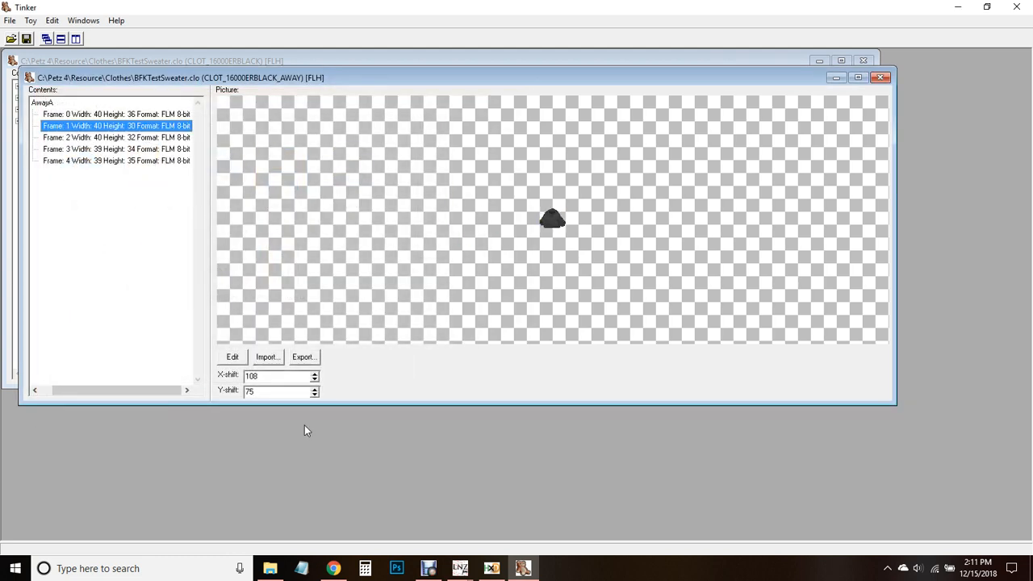
left_click(275, 359)
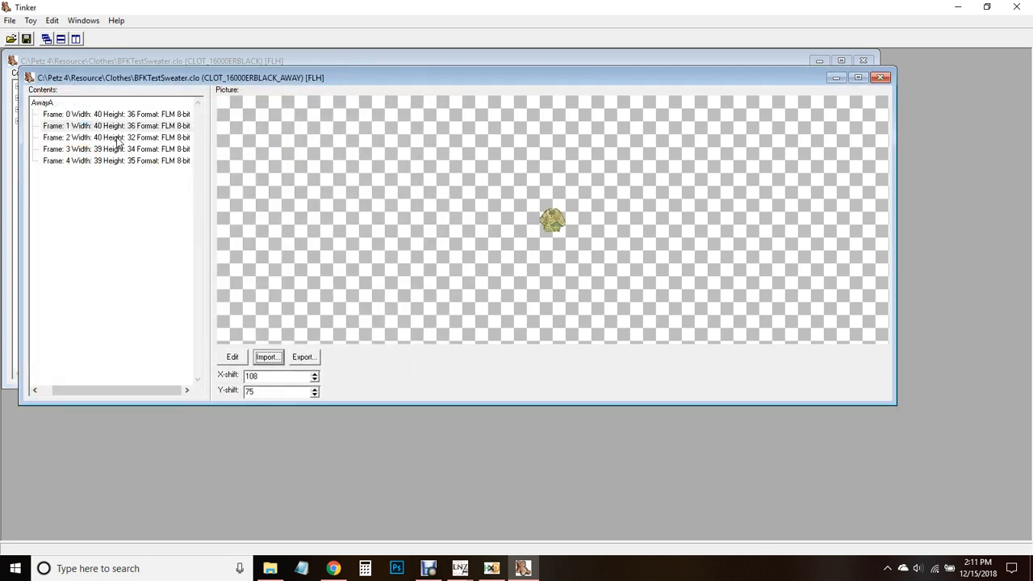
left_click(113, 137)
left_click(266, 358)
left_click(399, 401)
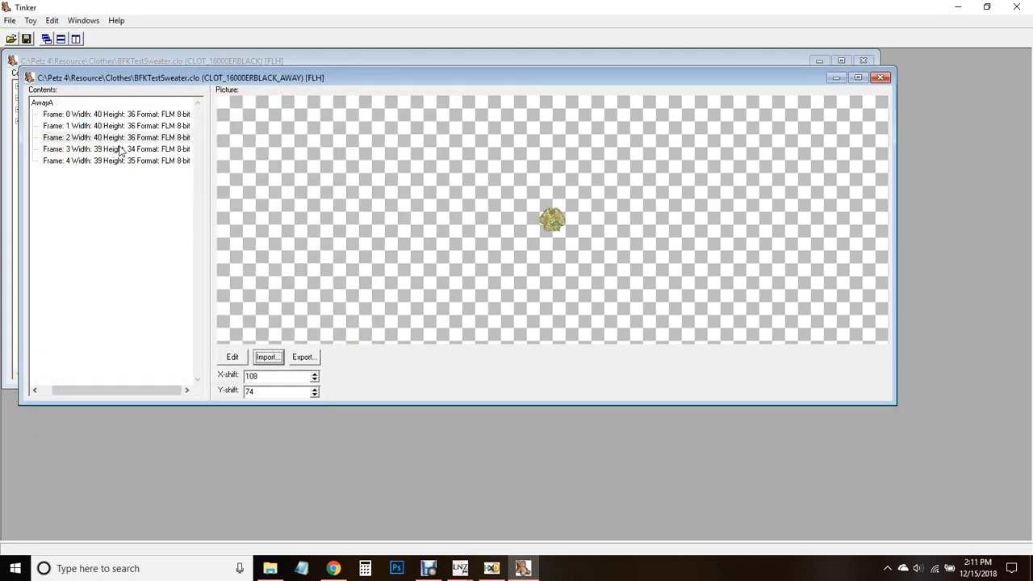
left_click(121, 145)
left_click(268, 357)
left_click(406, 396)
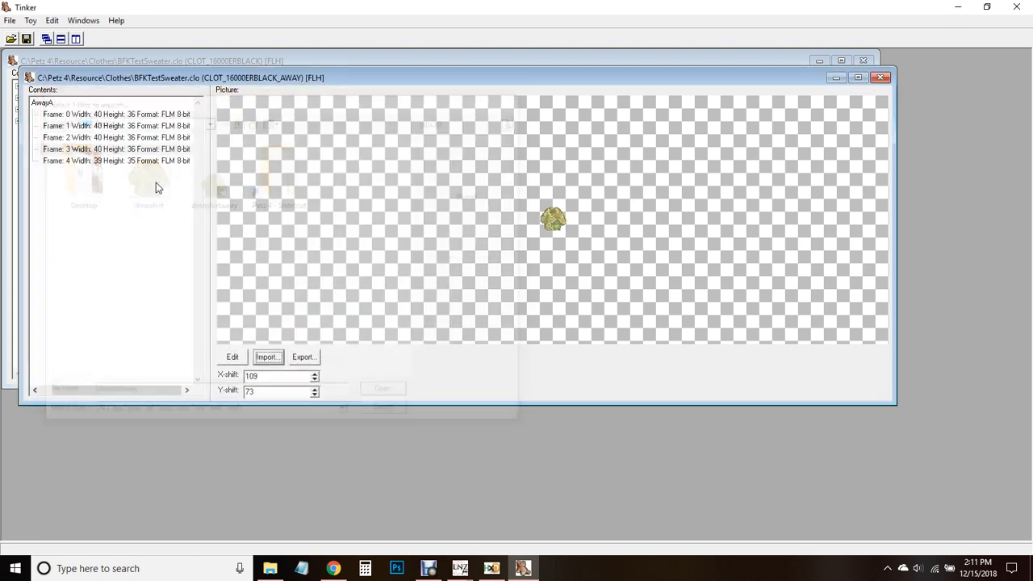
left_click(121, 161)
left_click(266, 357)
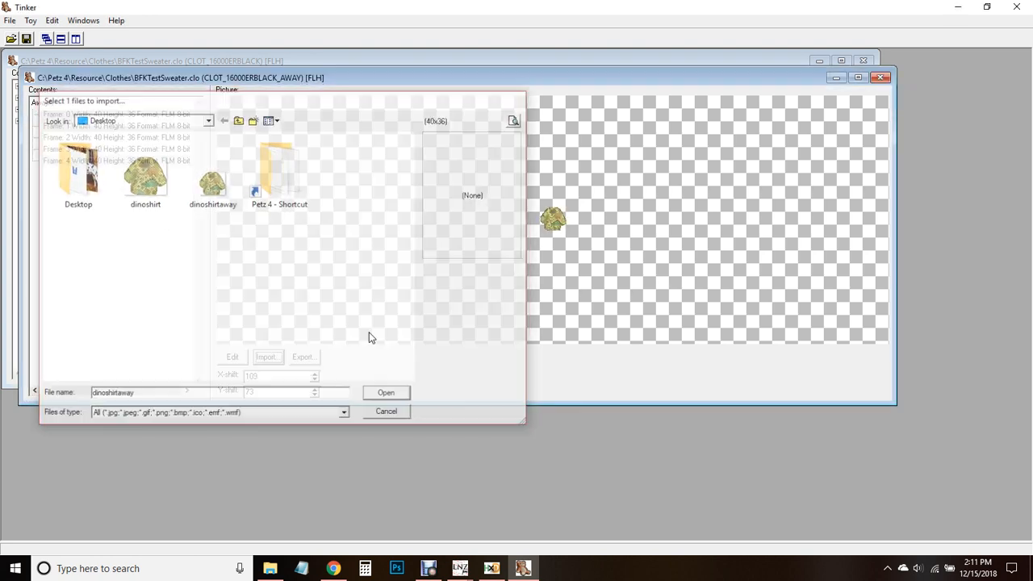
key("Return")
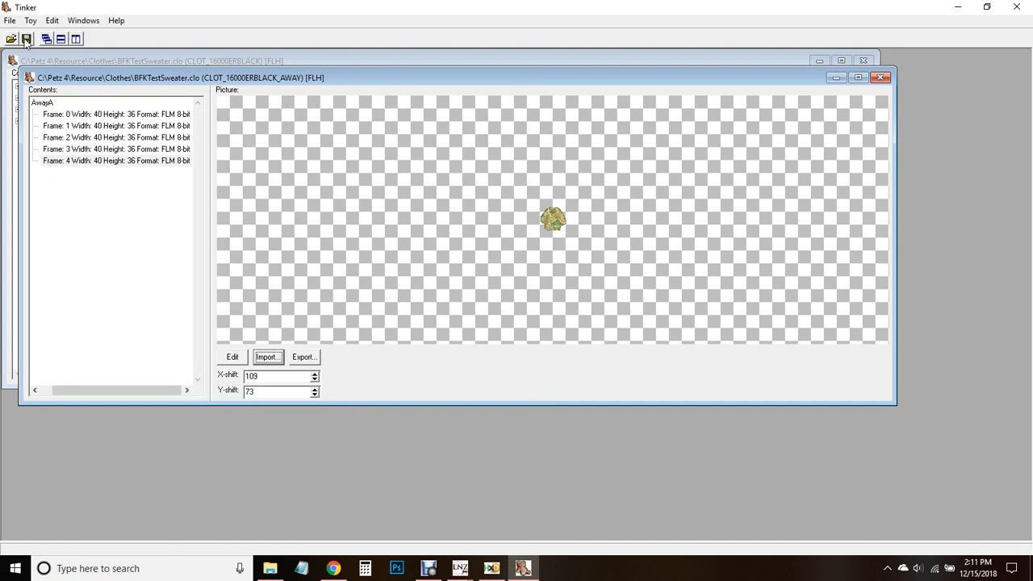
left_click(881, 78)
Step: Expand GrabbedA in the CLOT_16000ERBLACK sprite and import the dinoshirt image into frame 0
left_click(18, 85)
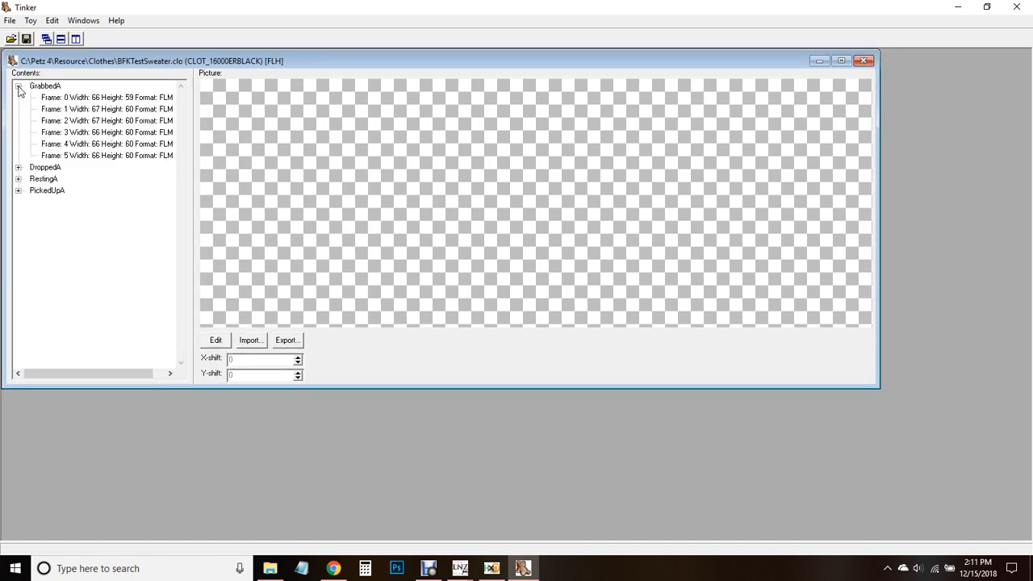
left_click(56, 98)
left_click(255, 341)
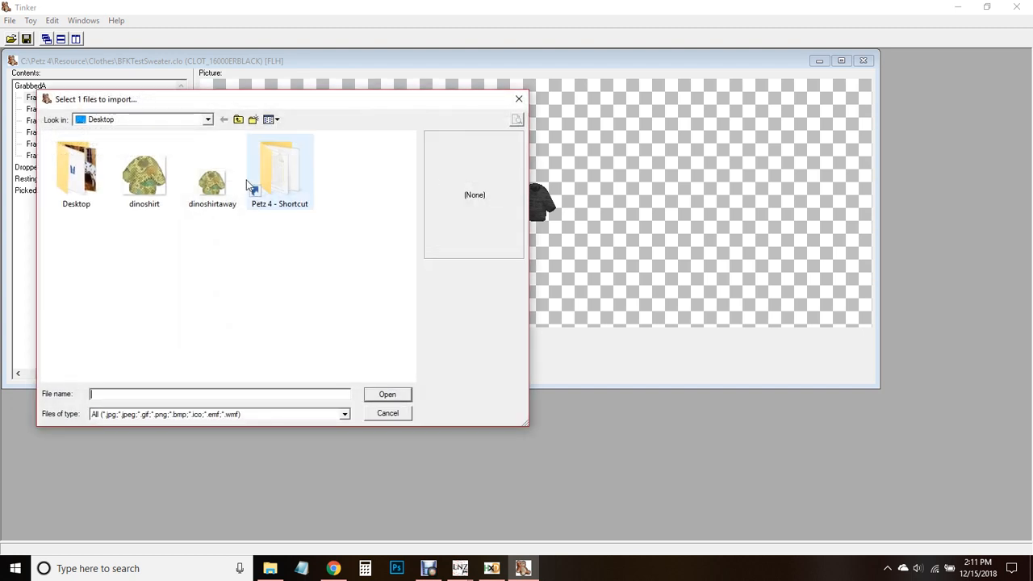
left_click(388, 395)
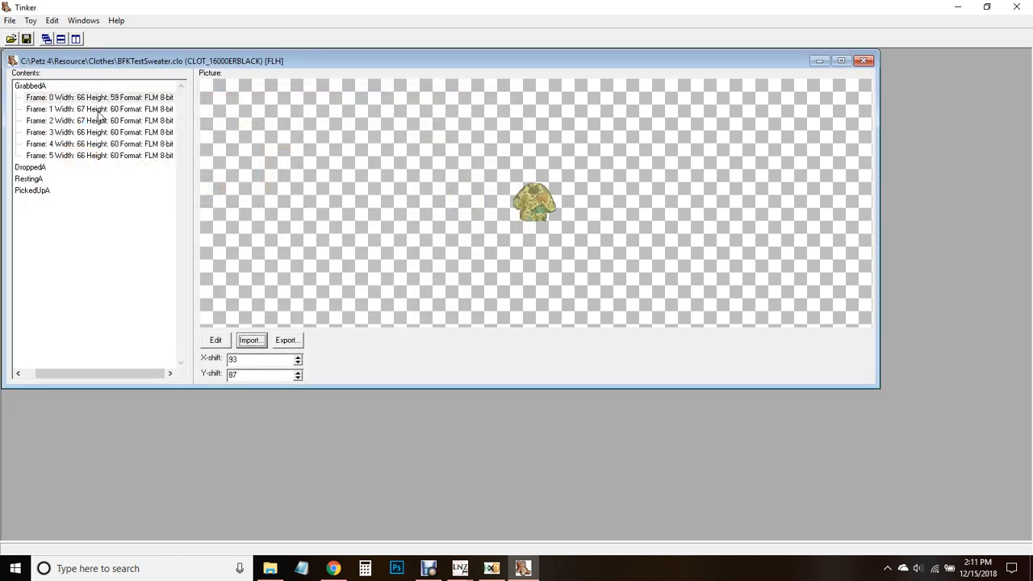
Step: Replace the black sweater in GrabbedA frames 1 to 5 with the dinoshirt picture from frame 0
left_click(100, 109)
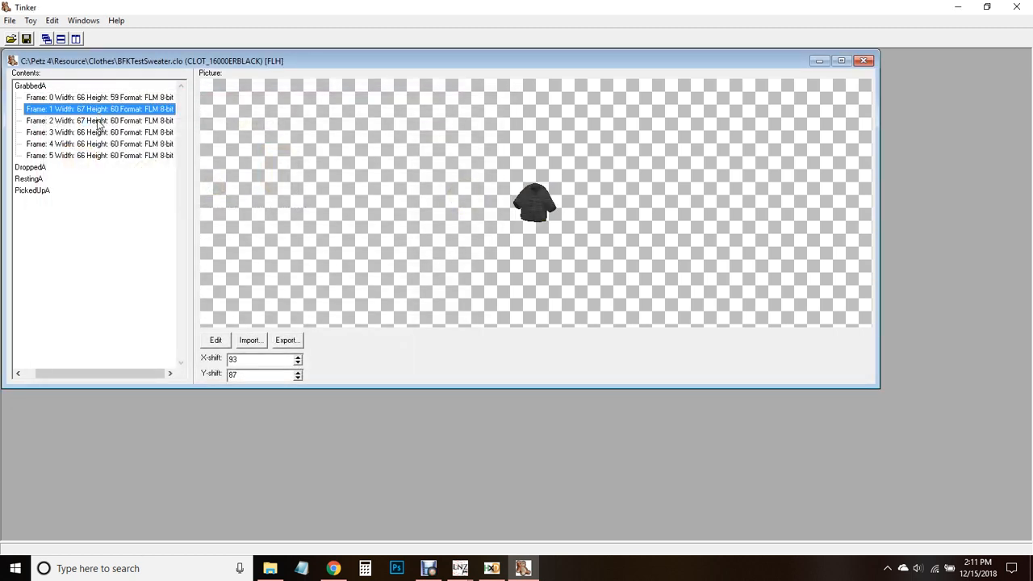
left_click(97, 121)
left_click(102, 132)
left_click(97, 98)
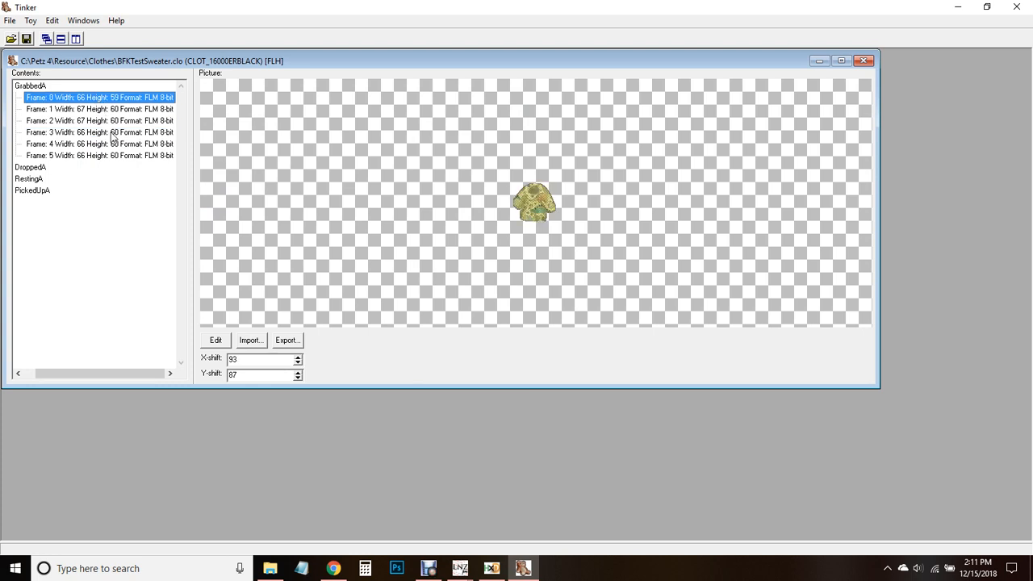
left_click(102, 111)
left_click(98, 121)
left_click(98, 133)
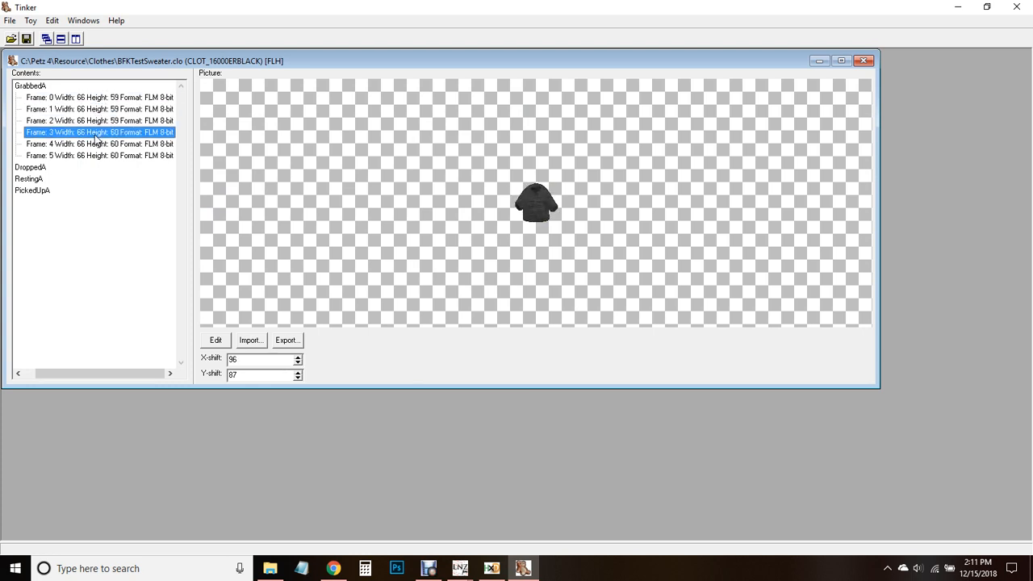
left_click(94, 144)
left_click(95, 155)
Step: Expand DroppedA and examine the sweater's shape in frames 0 to 9, cancelling the export of frame 9 and returning to frame 0
left_click(37, 168)
left_click(18, 167)
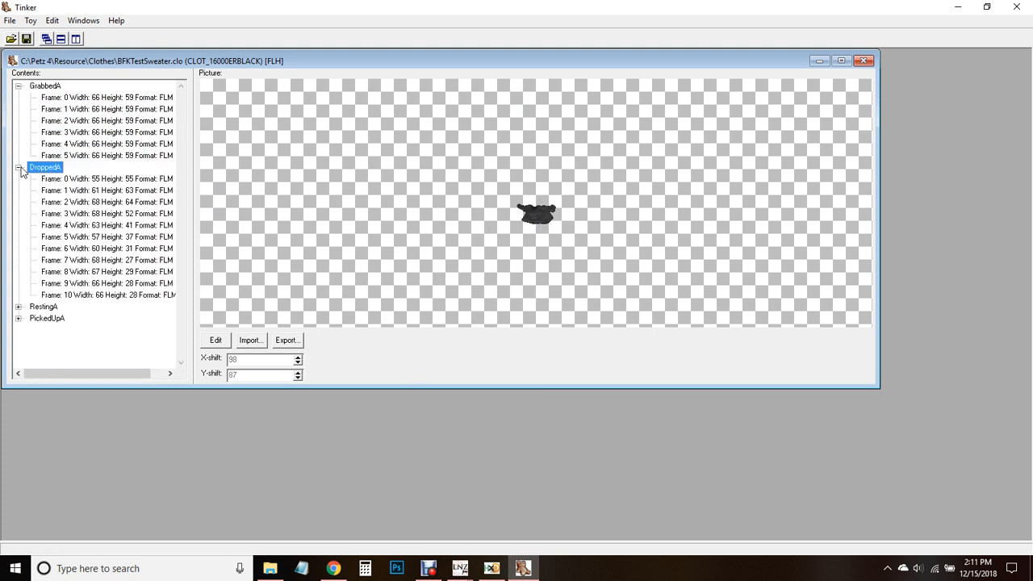
left_click(68, 179)
left_click(71, 191)
left_click(73, 202)
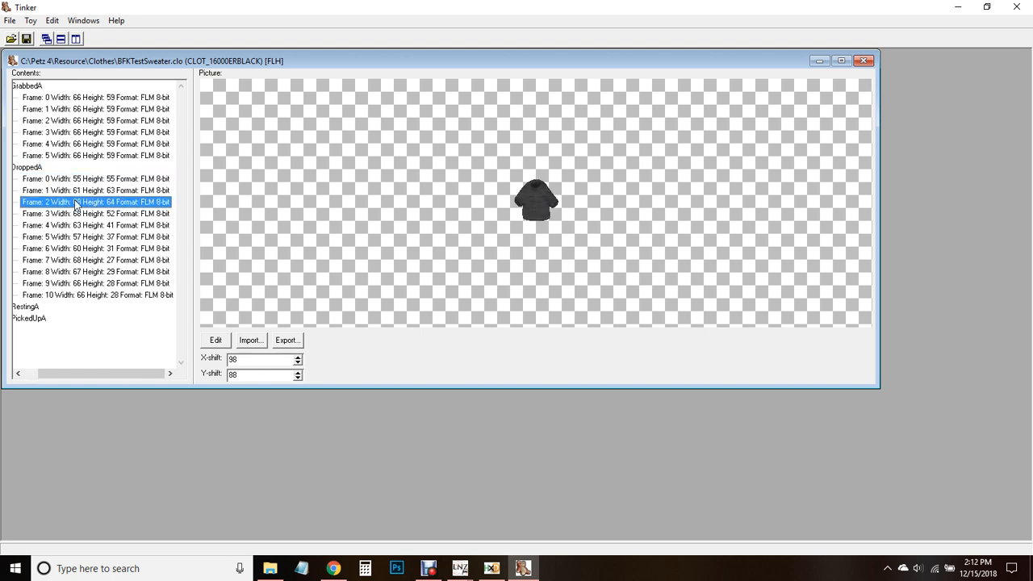
left_click(77, 214)
left_click(78, 226)
left_click(81, 237)
left_click(82, 248)
left_click(84, 261)
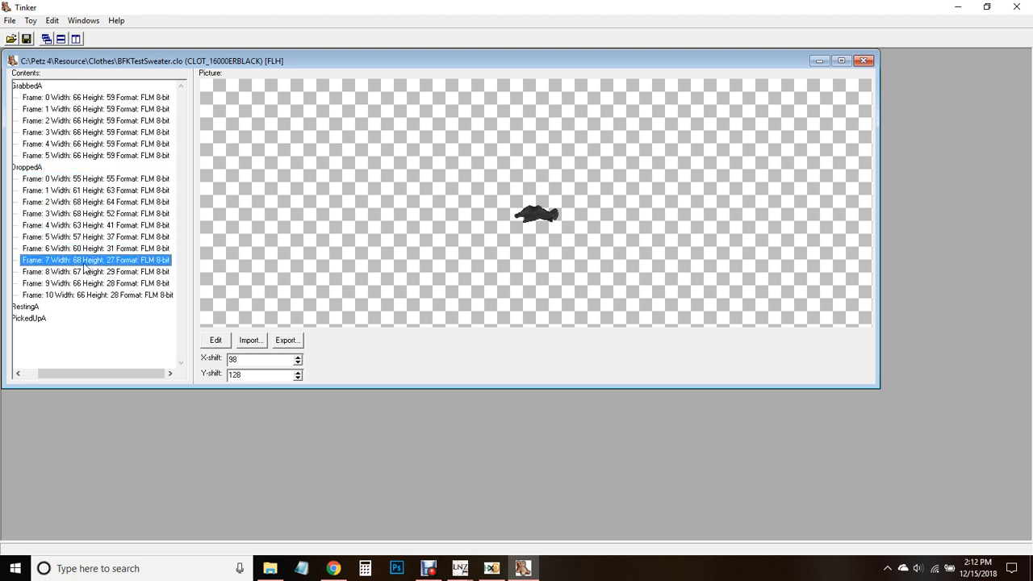
left_click(85, 272)
left_click(86, 283)
left_click(287, 339)
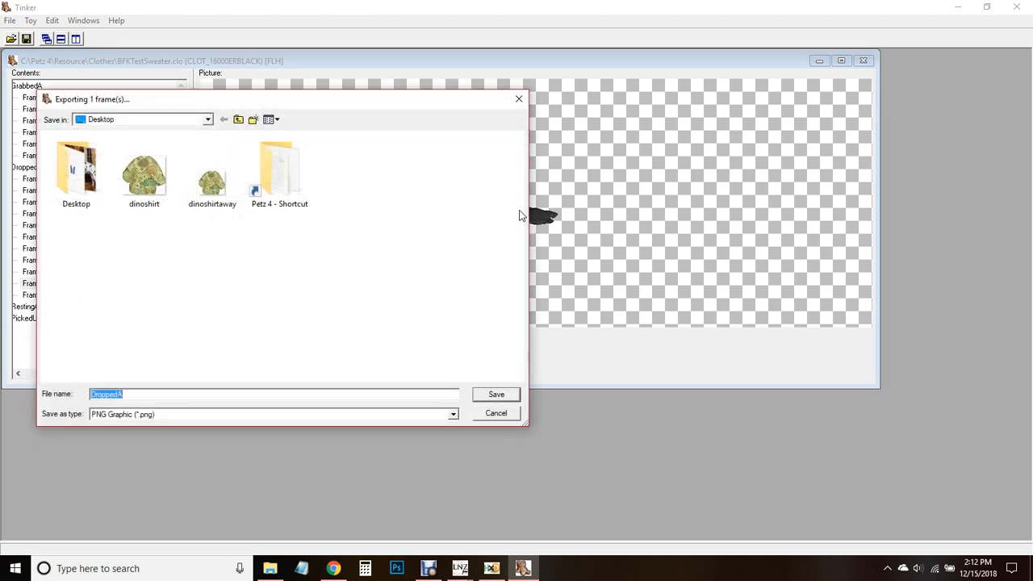
left_click(492, 414)
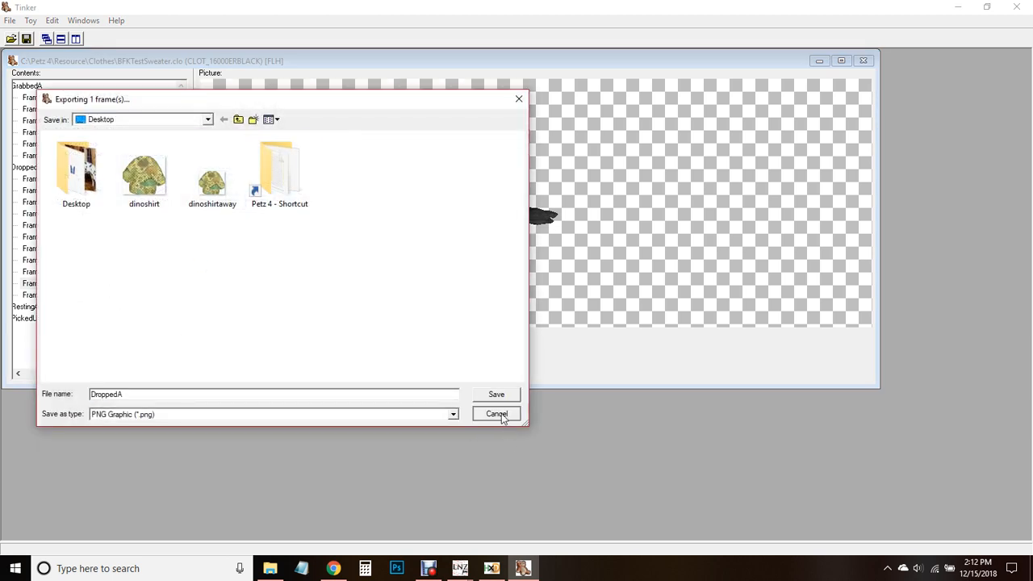
left_click(83, 181)
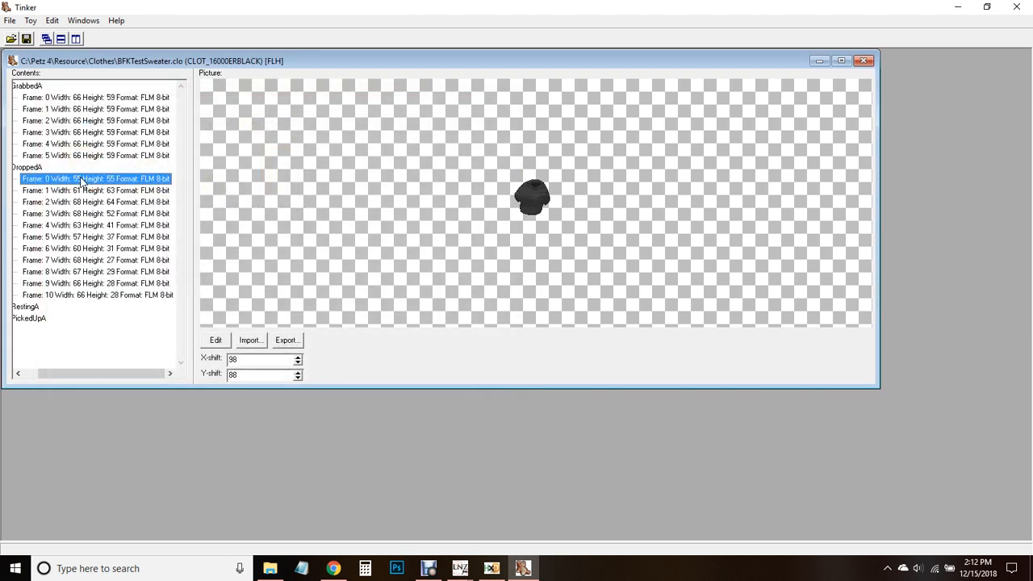
Step: Replace the black sweater in DroppedA frame 0 with the dinoshirt picture
left_click(14, 168)
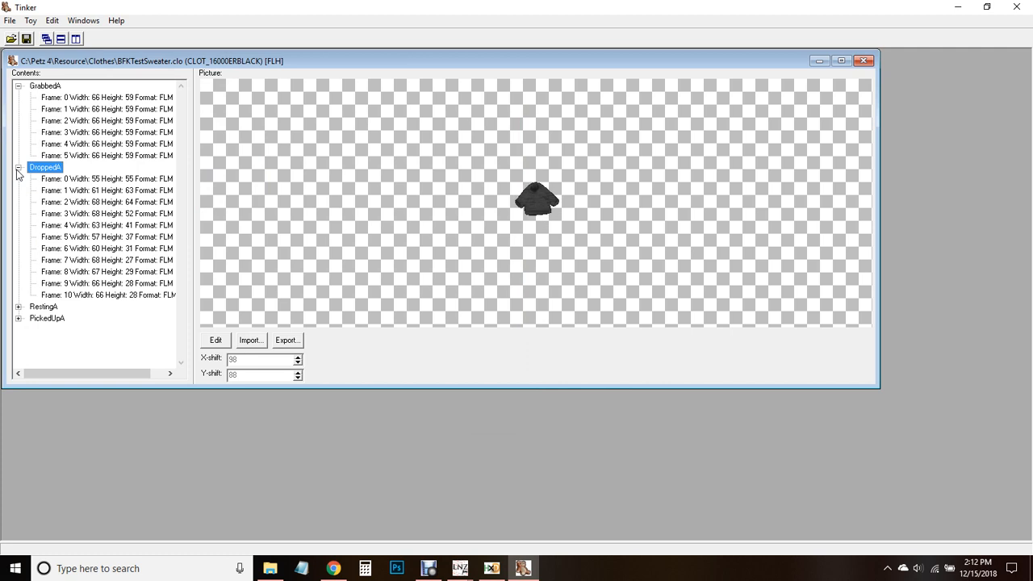
left_click(83, 180)
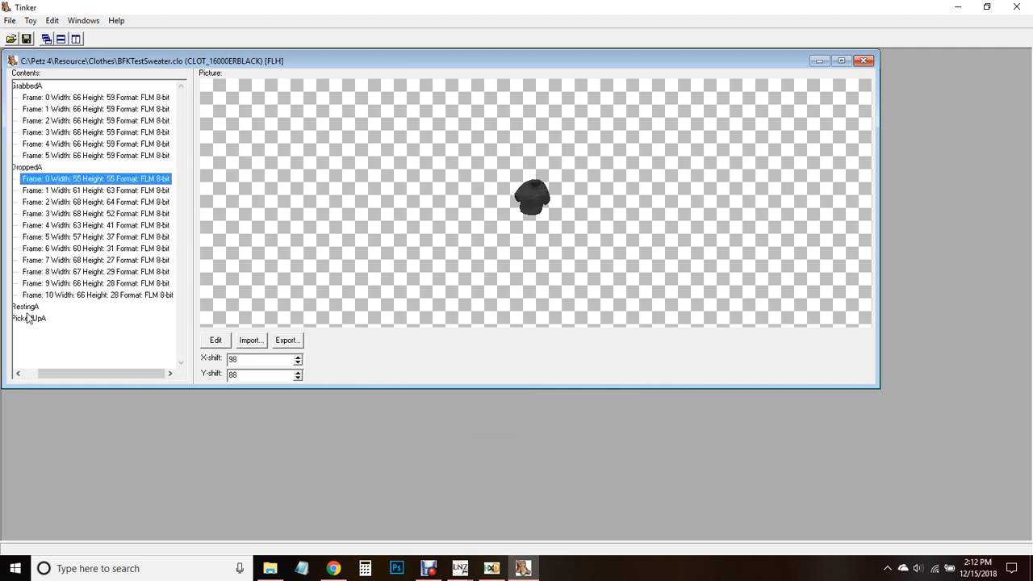
left_click(74, 182)
Step: Expand RestingA and PickedUpA, and replace the black sweater in PickedUpA frames 0 to 2 with the dinoshirt picture
double_click(29, 310)
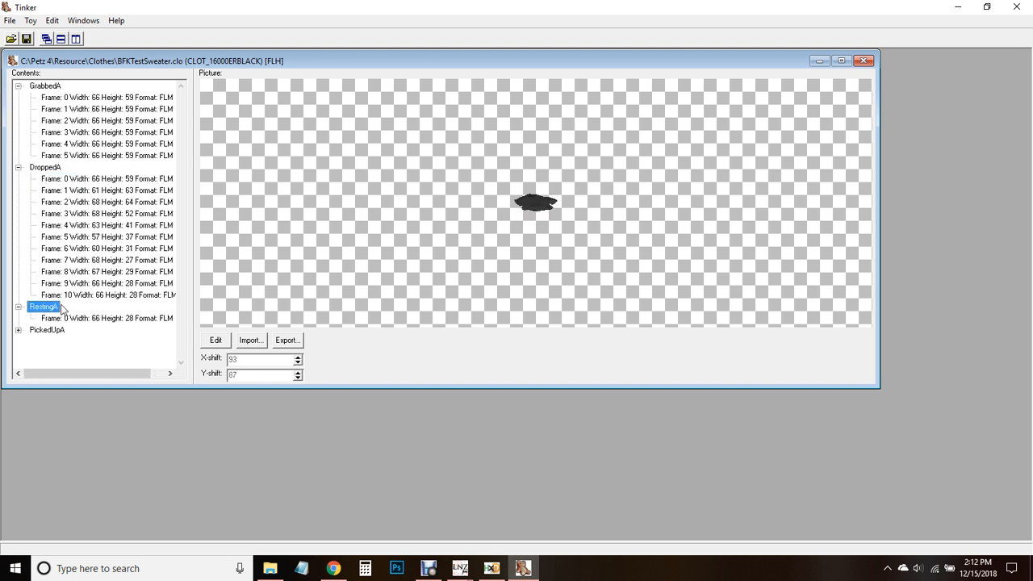
left_click(67, 321)
double_click(41, 330)
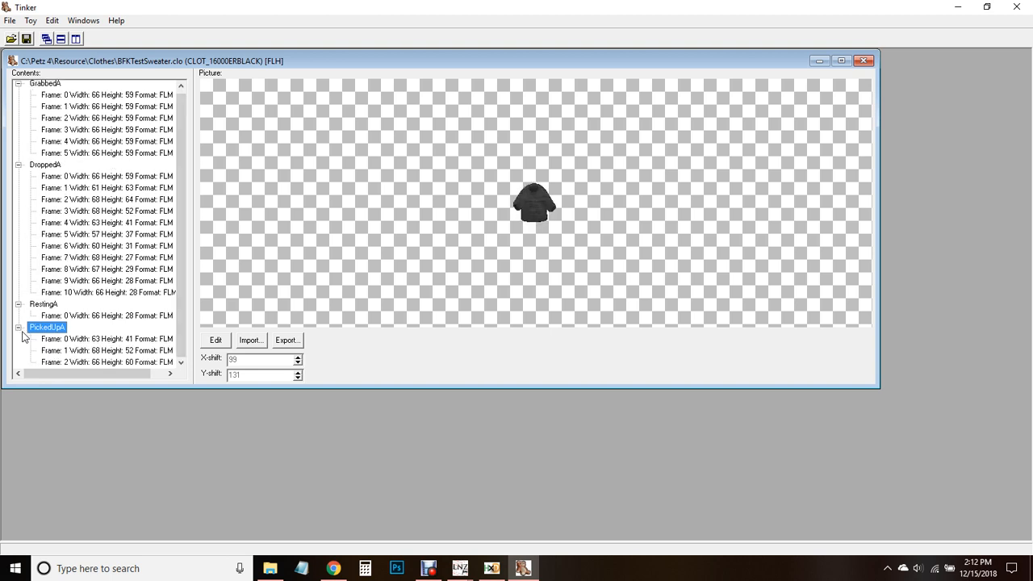
left_click(69, 342)
left_click(98, 352)
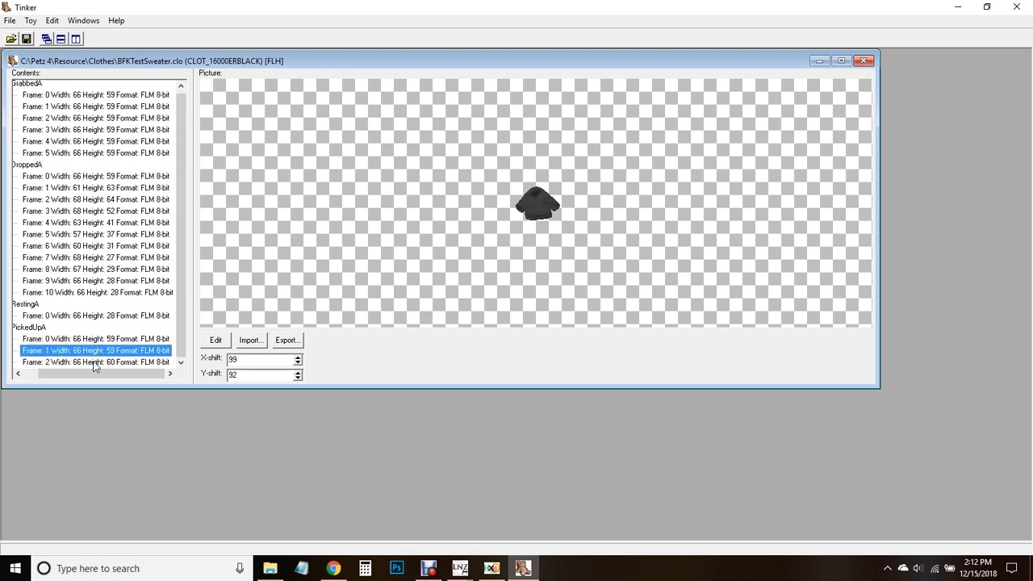
left_click(105, 363)
left_click(105, 340)
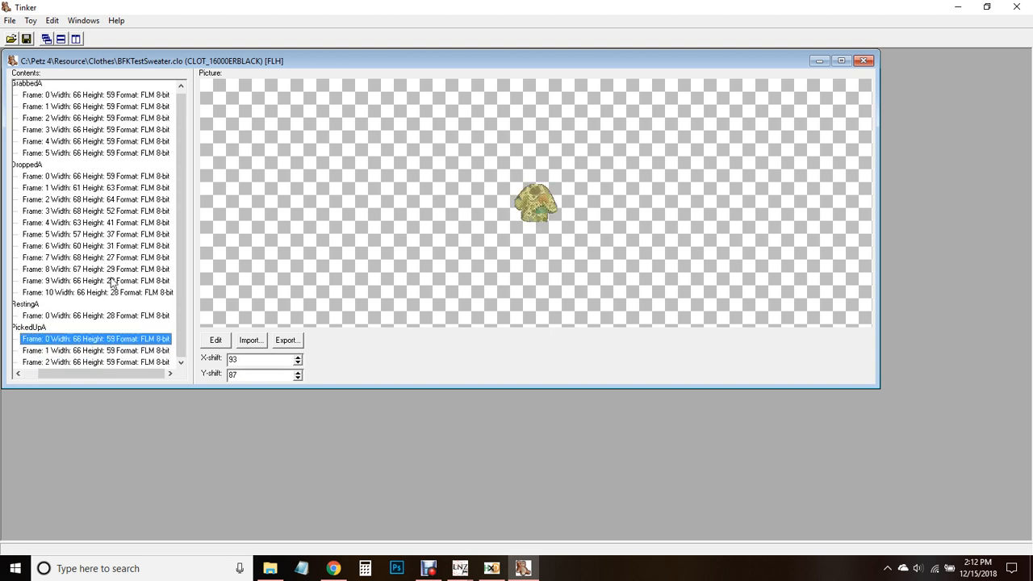
Step: Replace the black sweater in DroppedA frames 1 to 10 and RestingA frame 0 with the dinoshirt picture
left_click(78, 316)
left_click(103, 187)
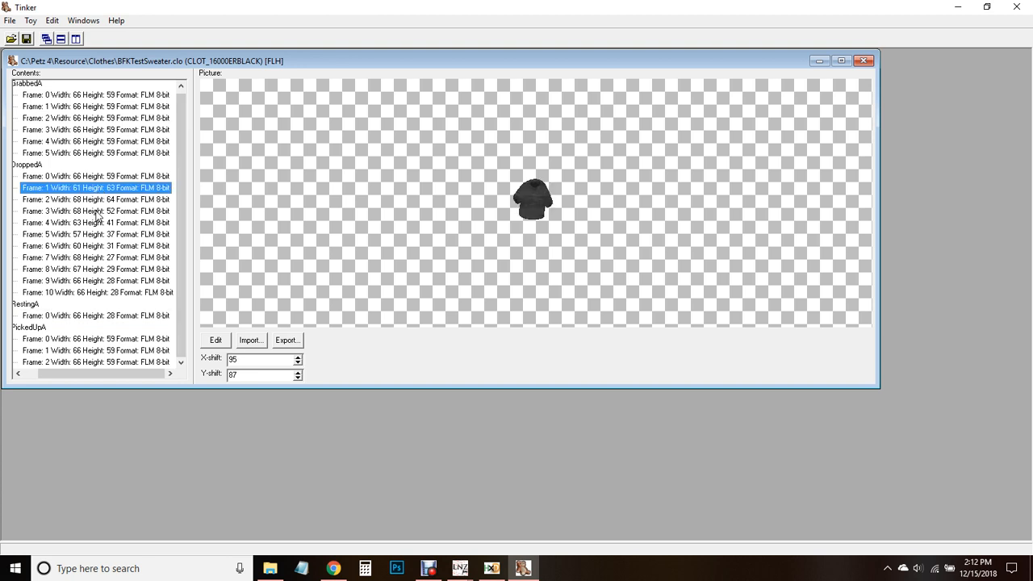
left_click(93, 293)
left_click(94, 317)
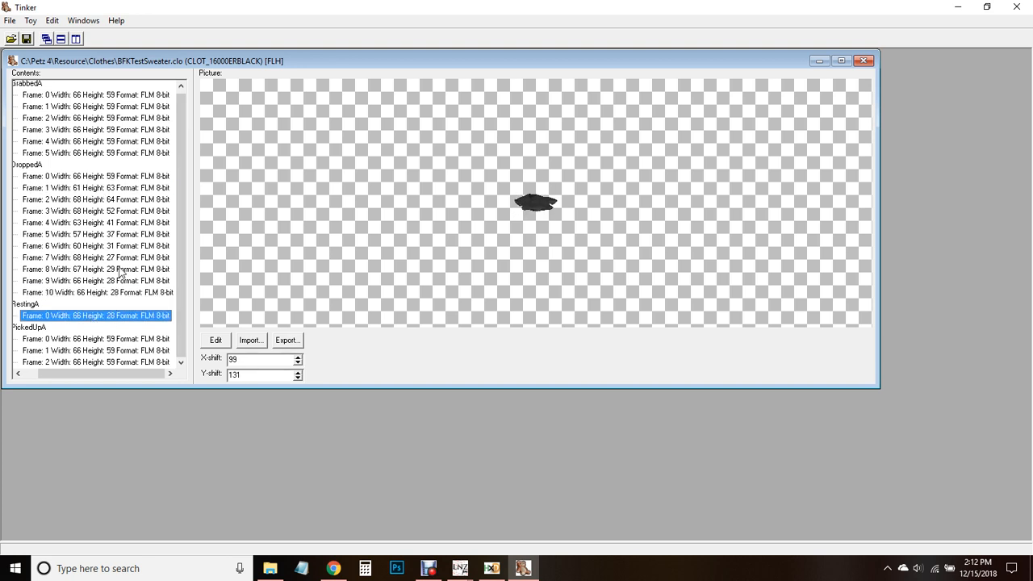
left_click(113, 177)
left_click(104, 188)
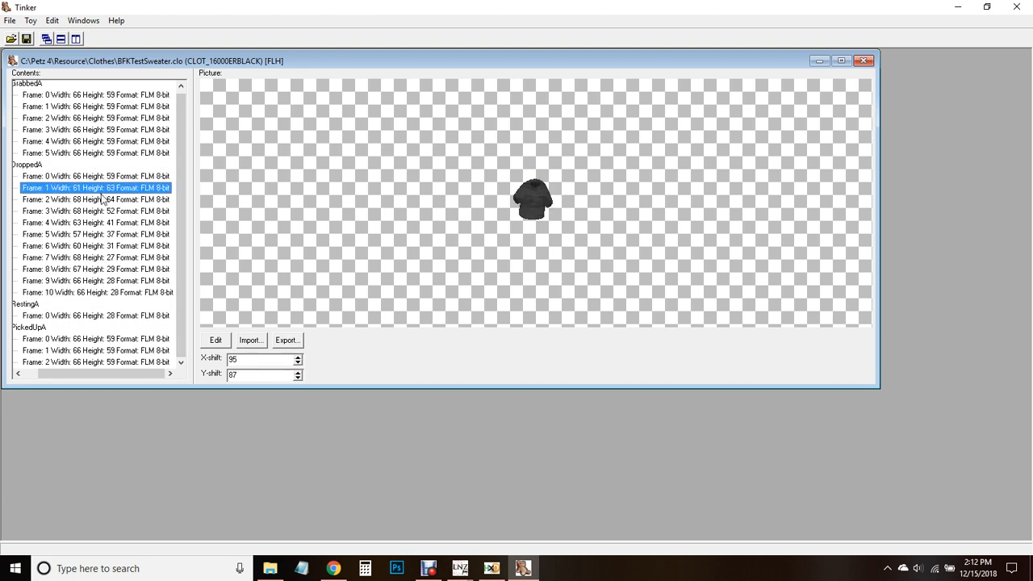
left_click(94, 199)
left_click(94, 211)
left_click(92, 224)
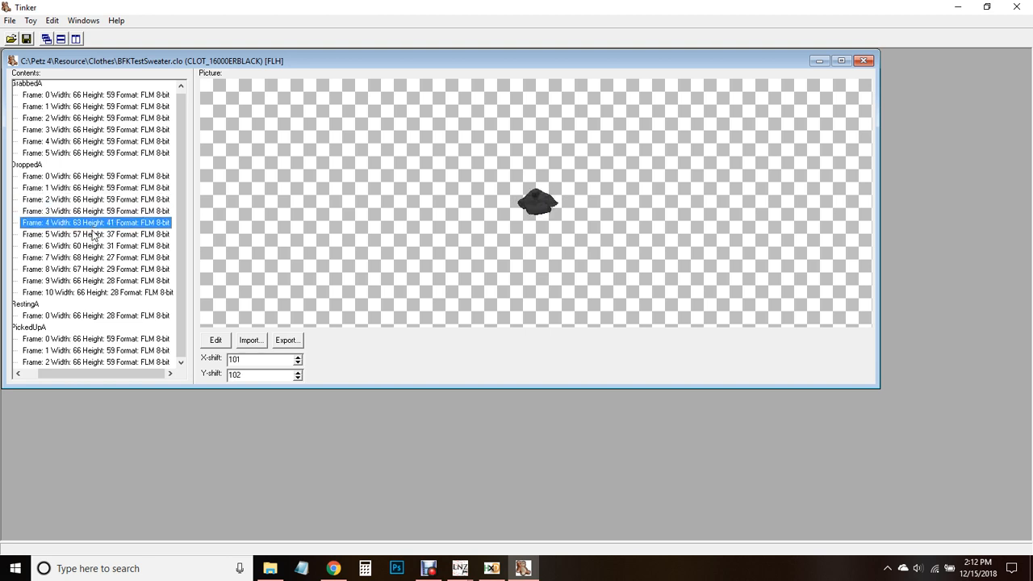
left_click(93, 235)
left_click(94, 246)
left_click(93, 258)
left_click(92, 270)
left_click(92, 281)
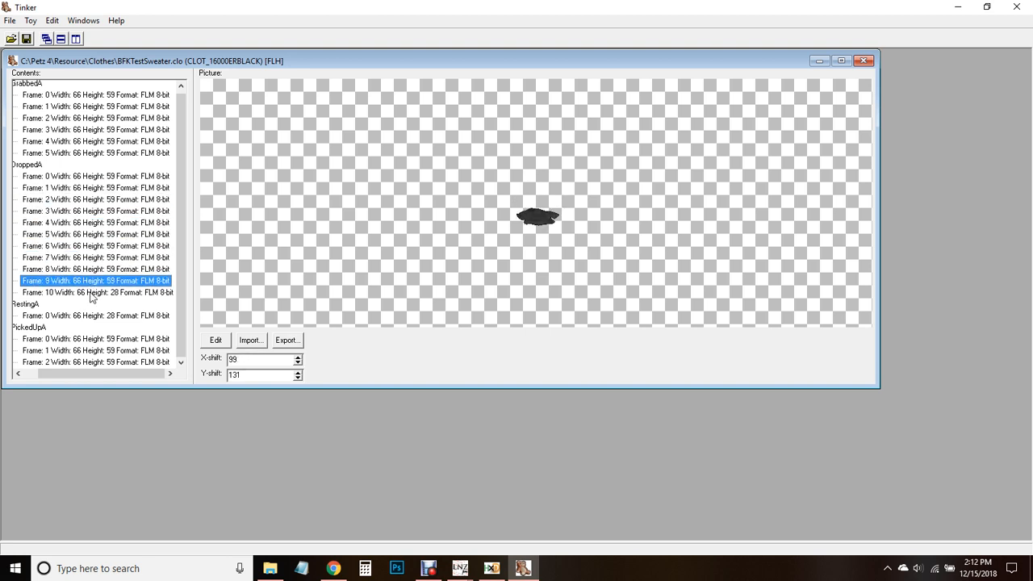
left_click(91, 292)
left_click(91, 316)
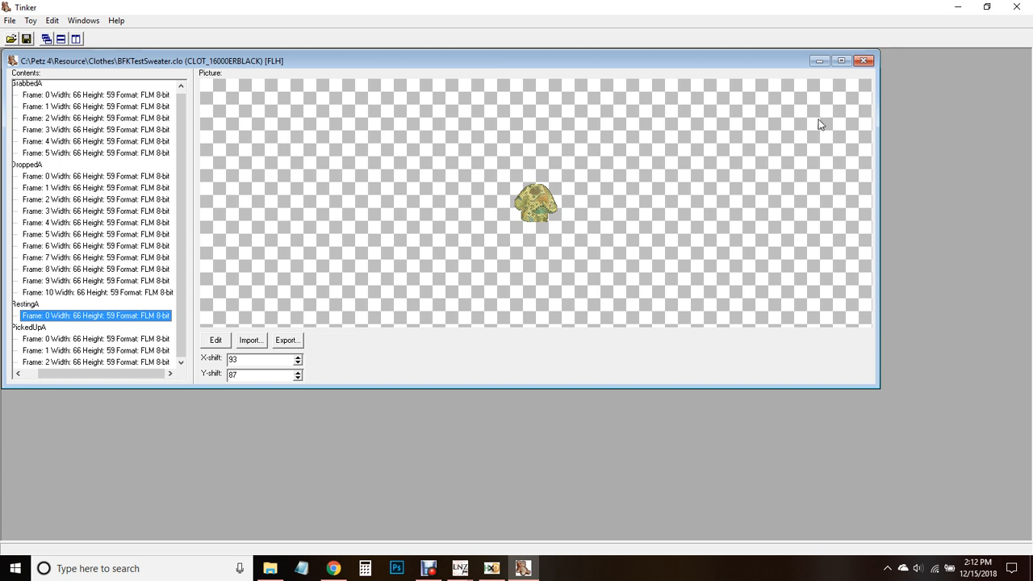
Step: Close the CLOT_16000ERBLACK sprite and minimize Tinker and LNZ Pro to reach the desktop
left_click(863, 62)
left_click(959, 7)
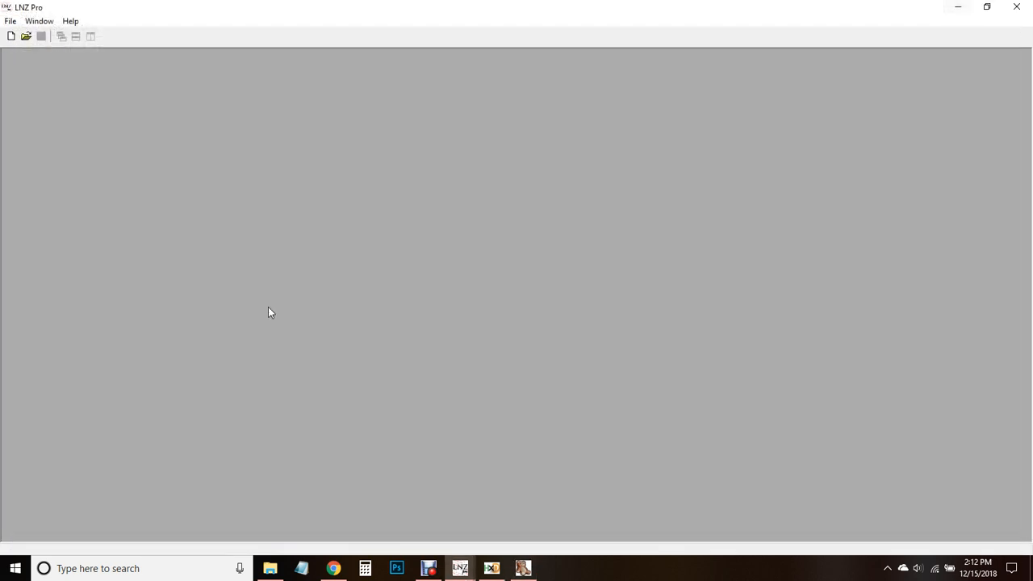
left_click(531, 573)
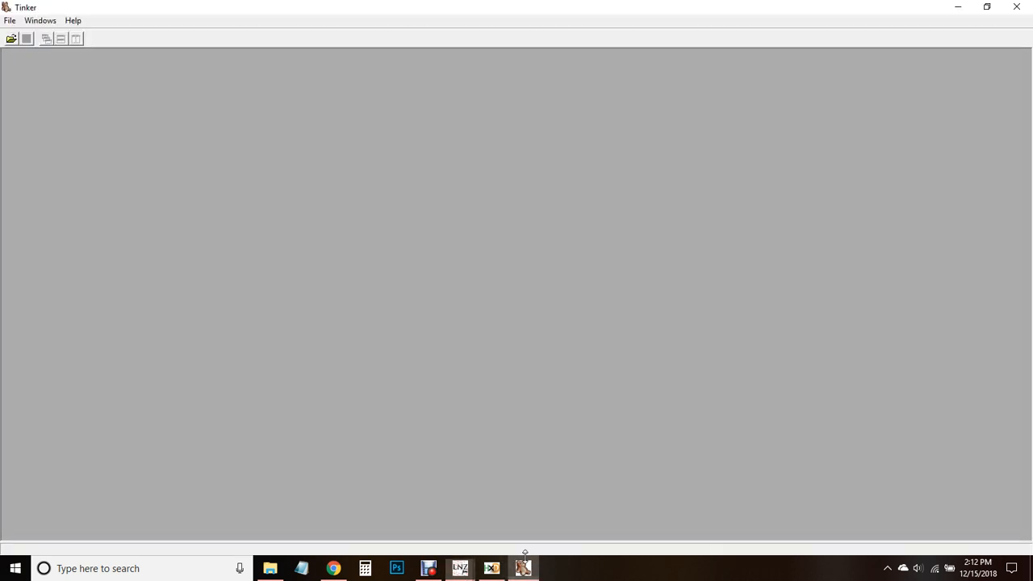
left_click(531, 573)
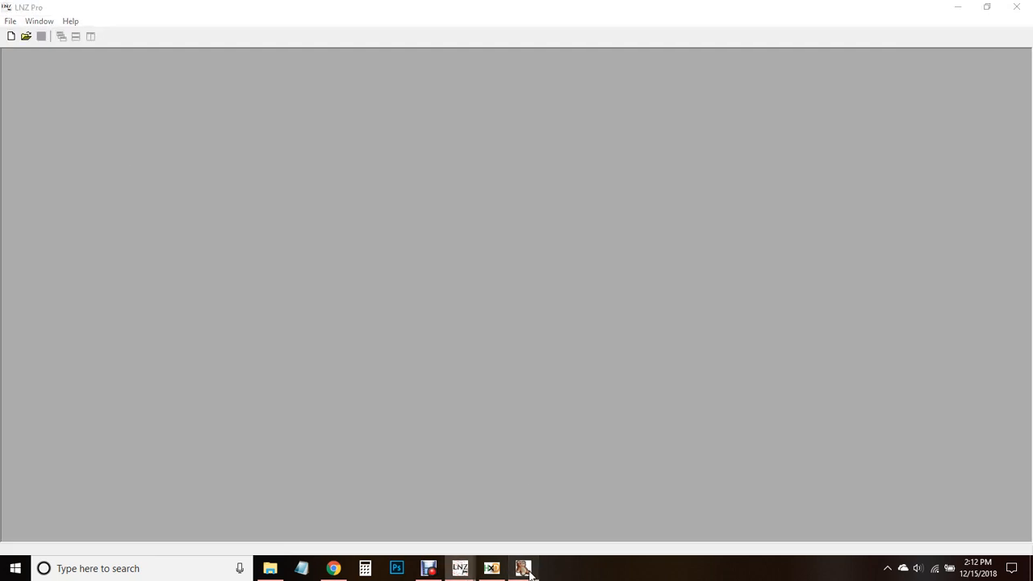
left_click(521, 567)
left_click(958, 7)
left_click(961, 11)
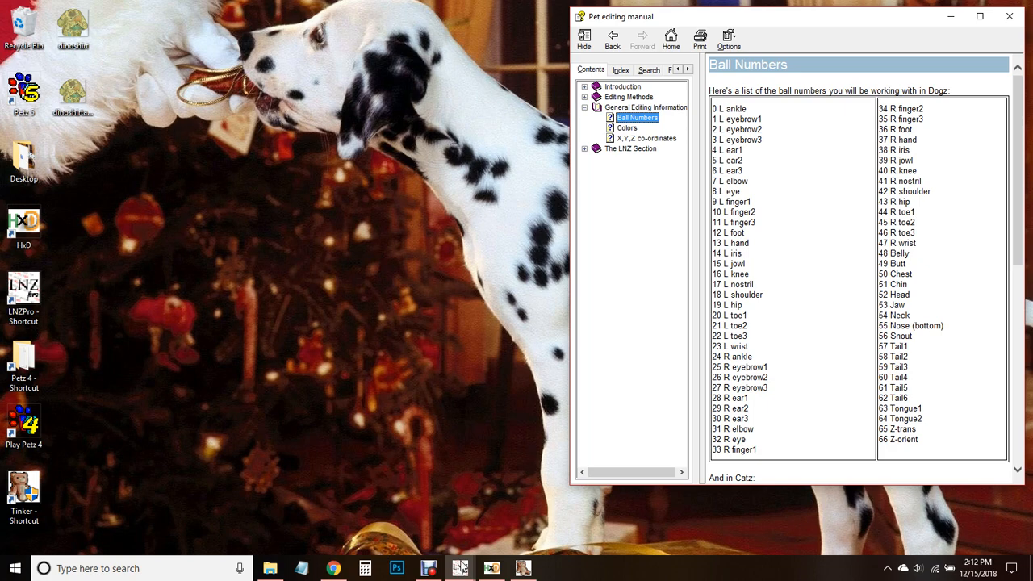
Step: Run Petz 4 as administrator, take the dinosaur-print sweater out of the closet and move it around on the rug
right_click(30, 425)
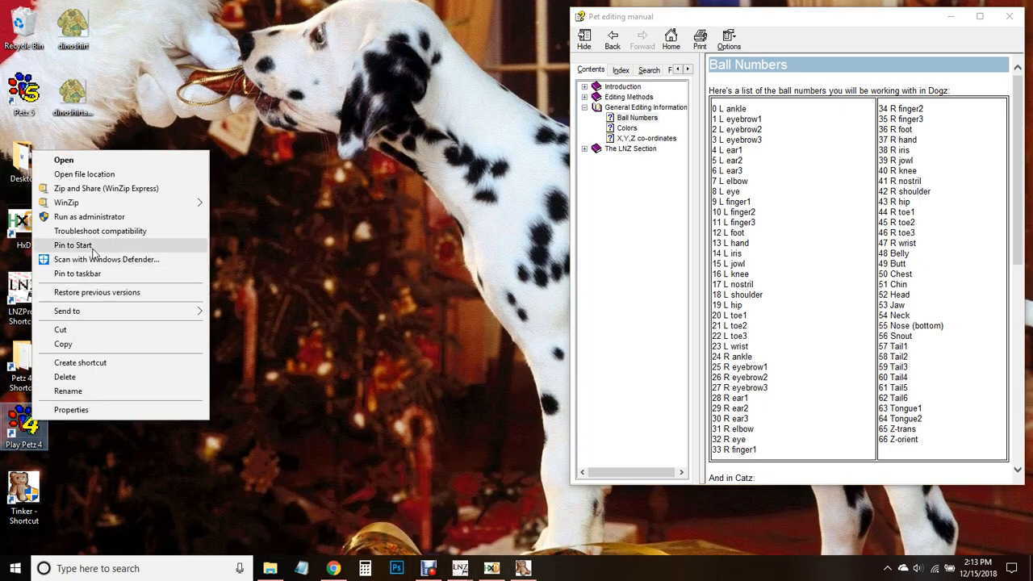
left_click(89, 222)
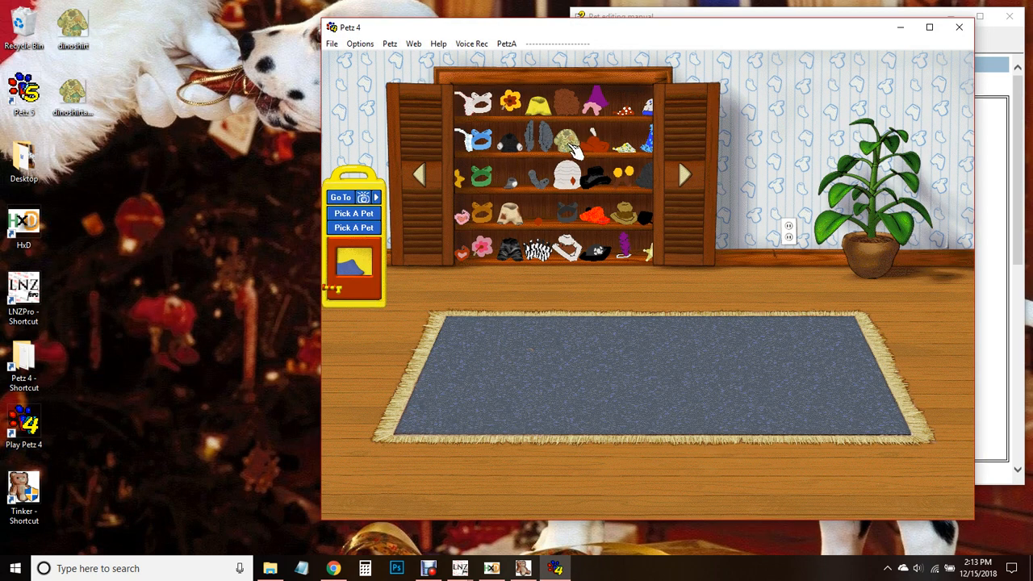
left_click_drag(570, 144, 565, 327)
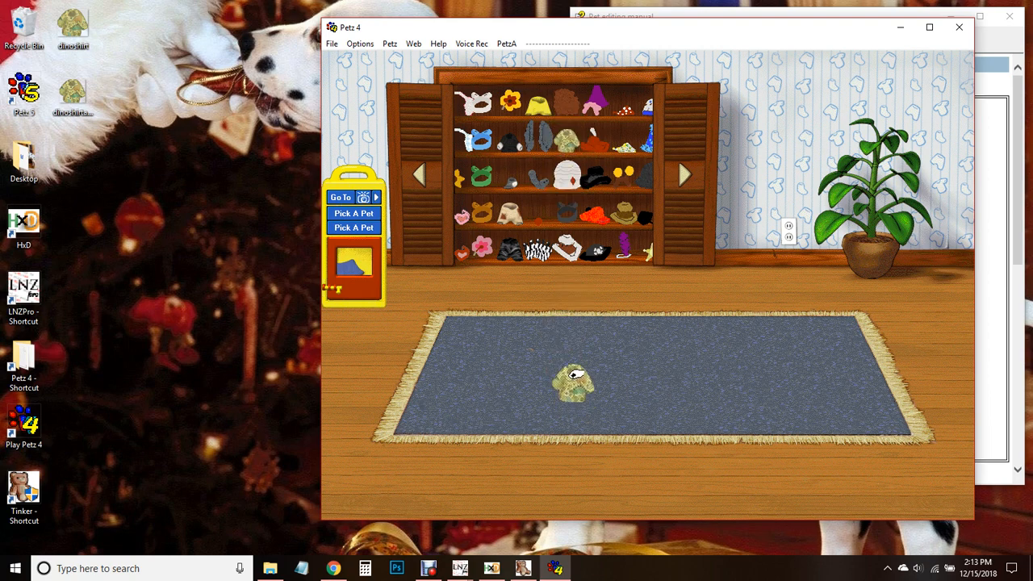
left_click_drag(571, 389, 658, 321)
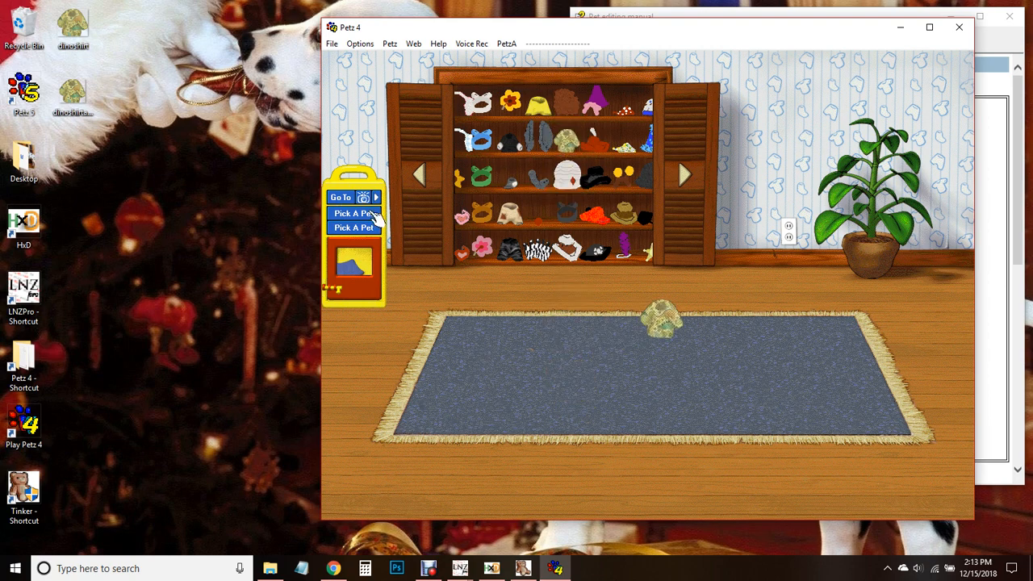
Step: Bring out CandyToes the Persian and dress the cat in the dinosaur-print sweater lying on the rug
left_click(368, 213)
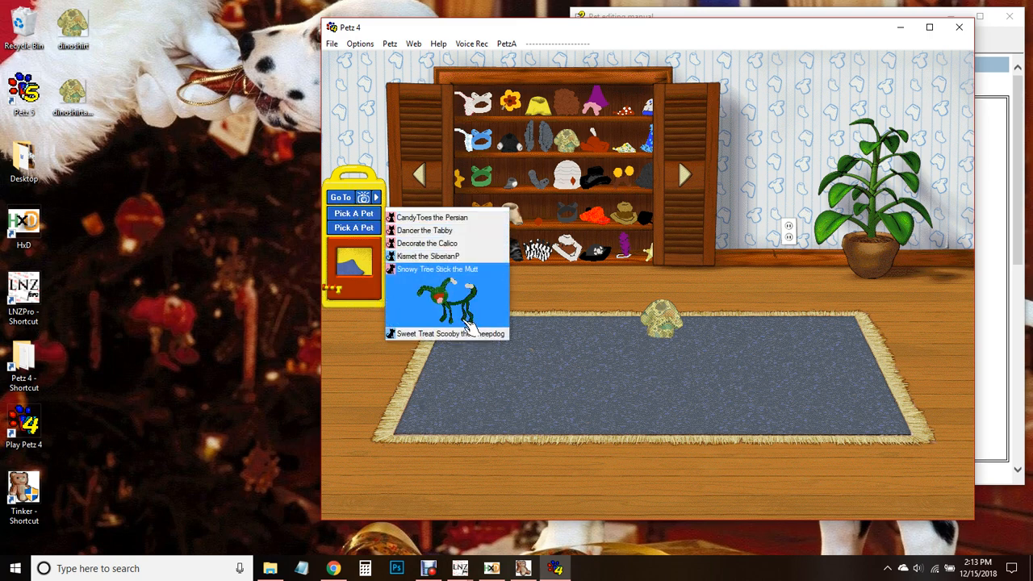
left_click(452, 218)
left_click_drag(671, 329, 506, 294)
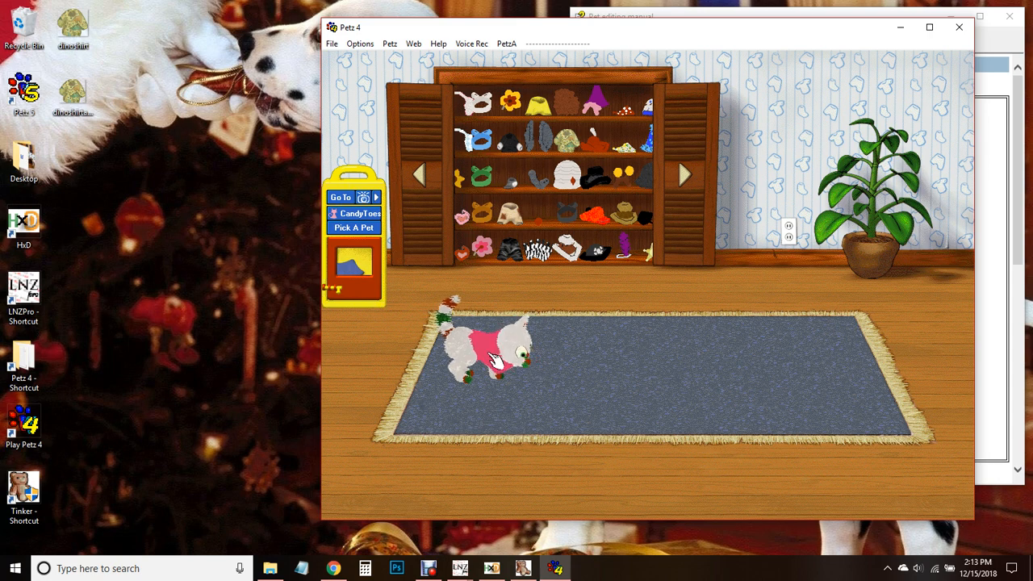
Step: Take the sweater off the cat, try it on once more, return it to the closet and minimize Petz 4
left_click(494, 357)
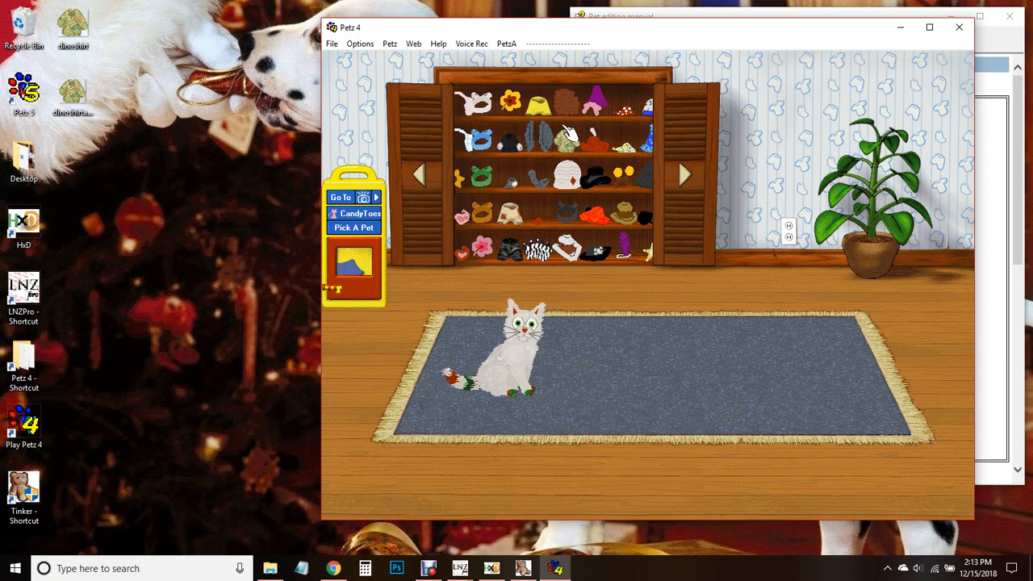
left_click_drag(571, 133, 515, 367)
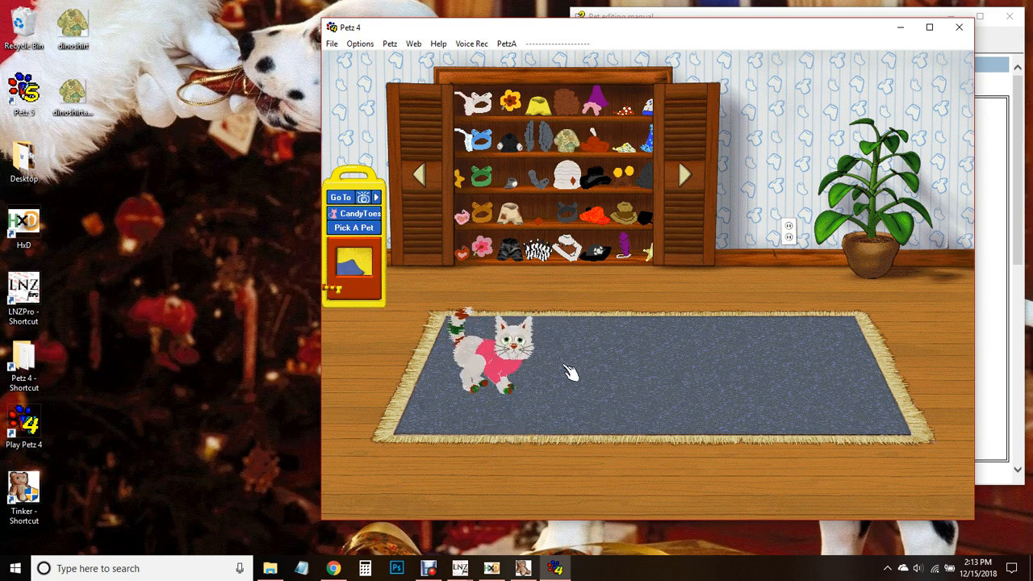
left_click_drag(504, 373, 585, 109)
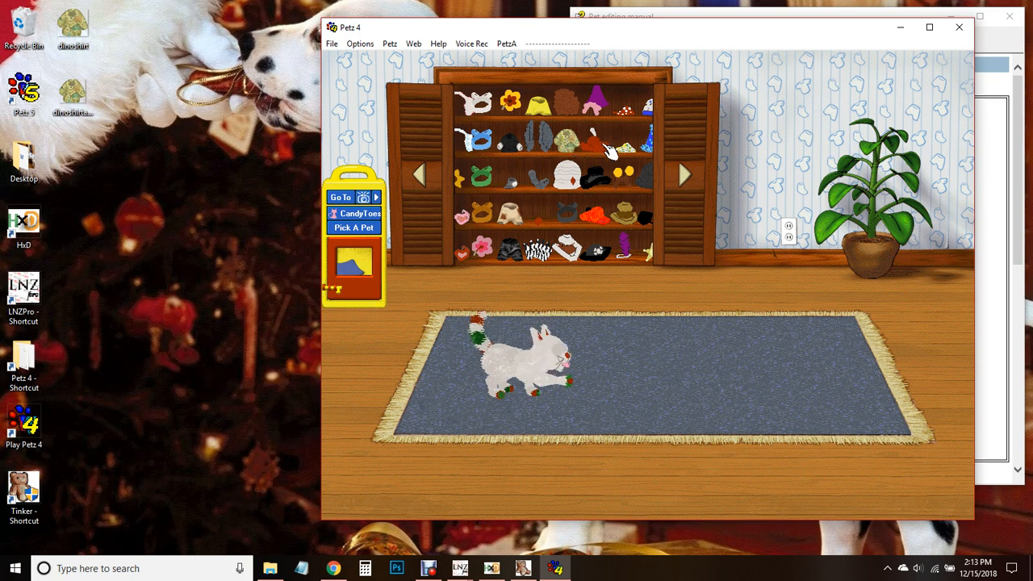
left_click(898, 29)
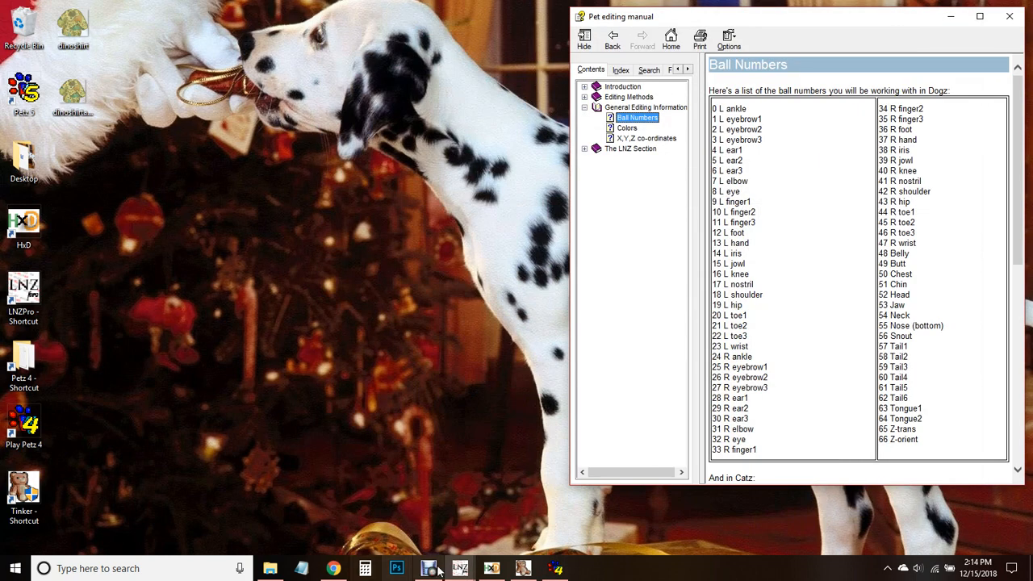
Step: Switch to LNZ Pro, open BFKTestSweater.clo and display the CLOT_16000ERBLACK entry under CLZ
mouse_move(460, 569)
left_click(389, 483)
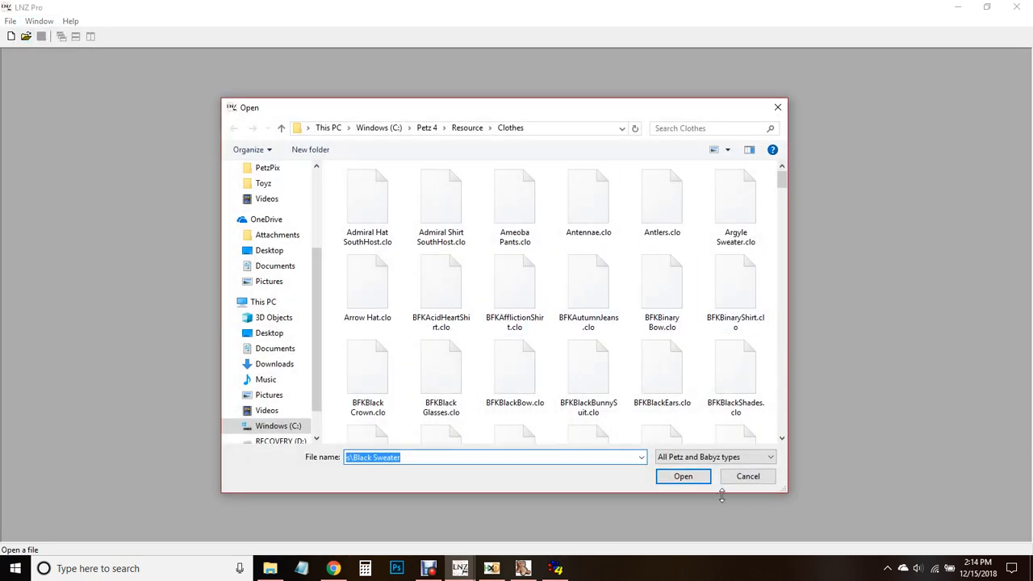
left_click(578, 287)
type("bfkt")
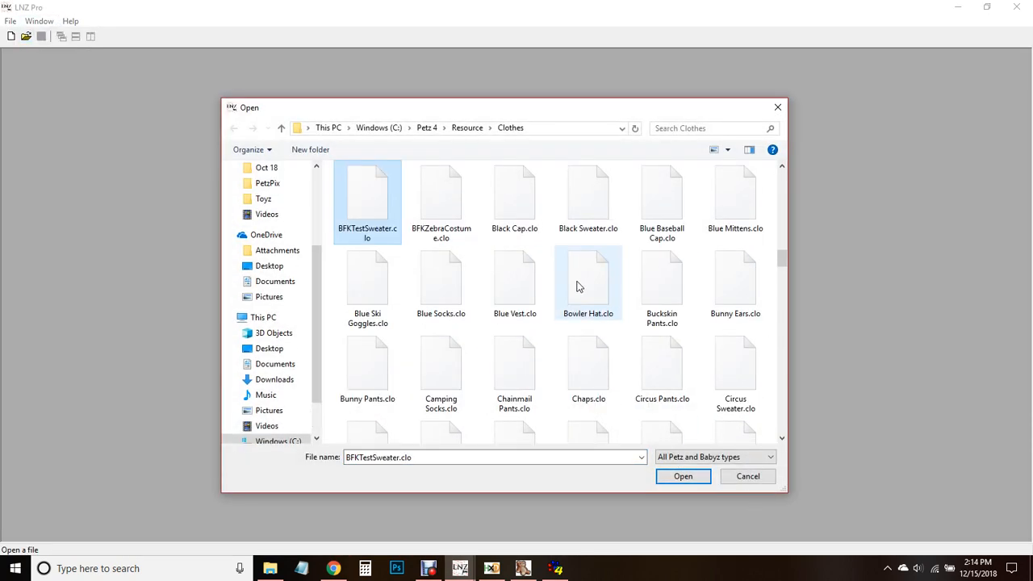
left_click(683, 477)
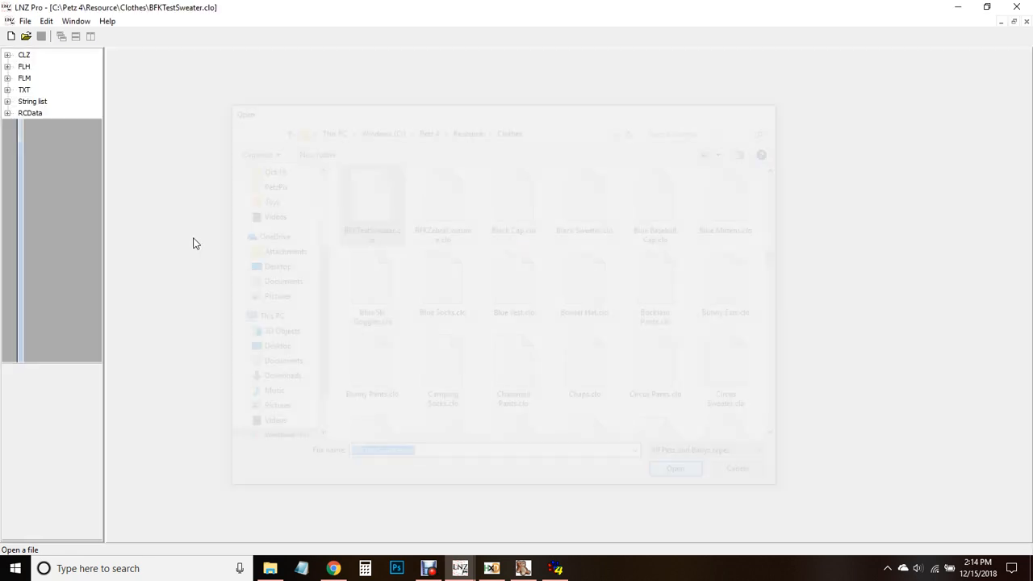
left_click(8, 56)
double_click(23, 69)
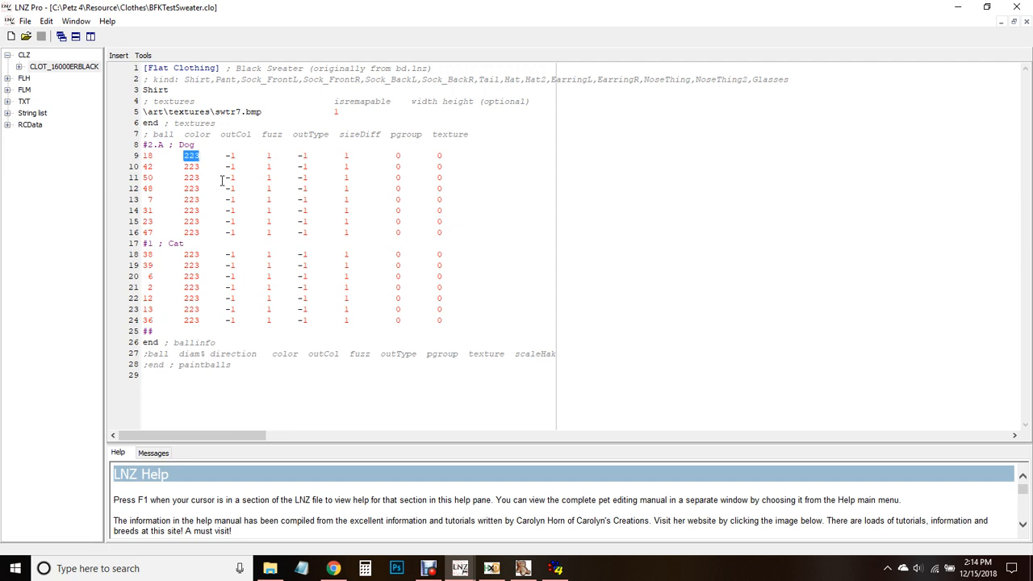
Step: Set the color of all eight Dog balls, from ball 18 to ball 47, to 35
type("35")
double_click(192, 166)
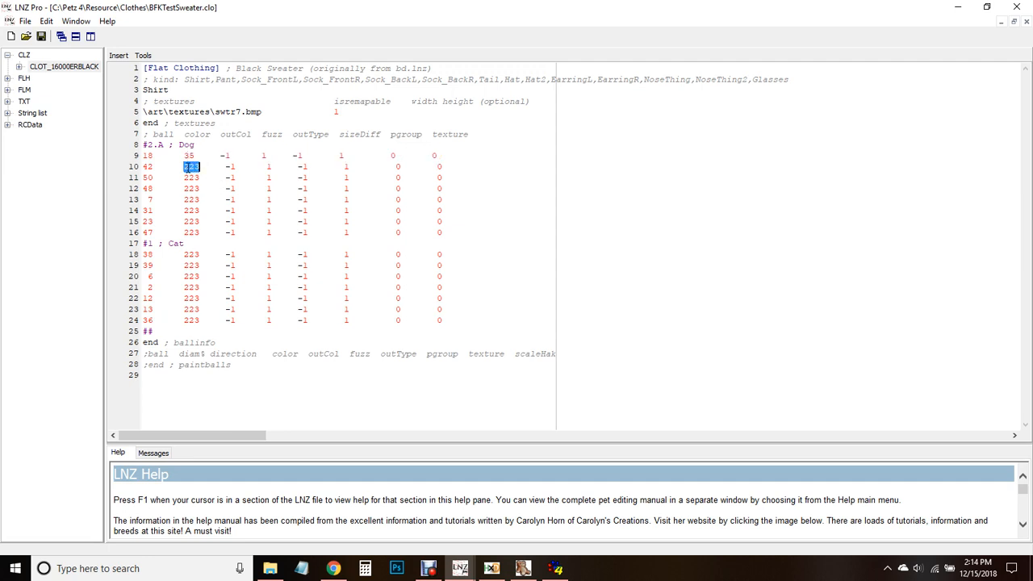
type("35")
double_click(191, 177)
type("35")
double_click(192, 188)
type("3")
double_click(191, 199)
type("35")
double_click(192, 210)
type("35")
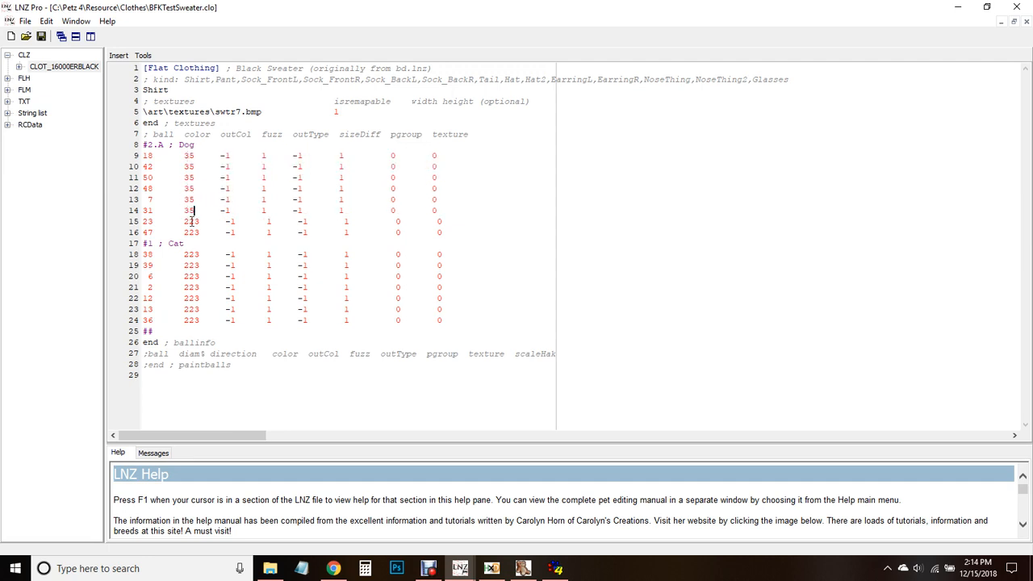
double_click(192, 222)
type("35")
double_click(191, 232)
type("35")
Step: Set the color of all seven Cat balls, from ball 38 to ball 36, to 35
double_click(192, 254)
type("35")
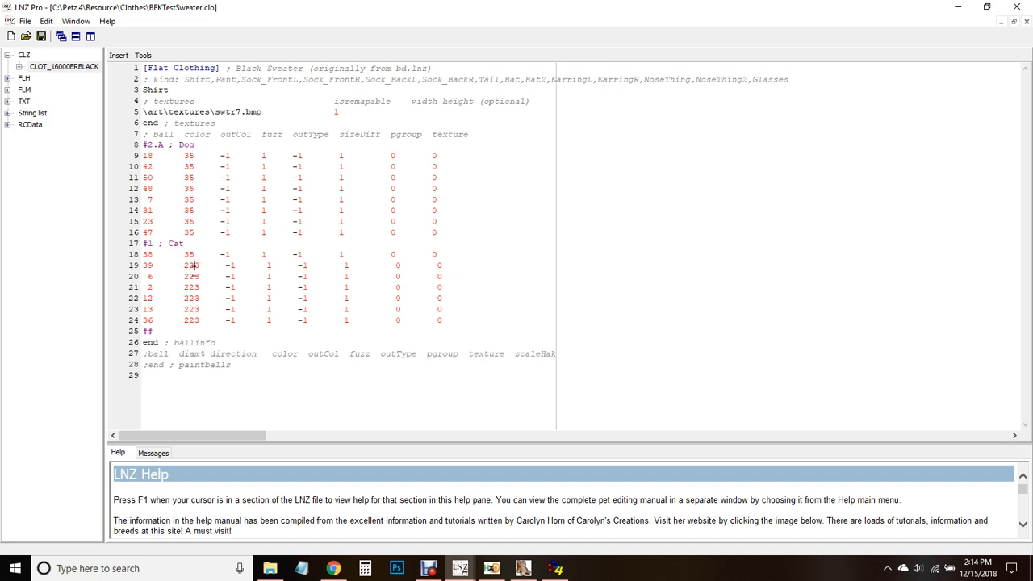
double_click(192, 265)
type("35")
double_click(191, 276)
type("35")
double_click(192, 288)
type("35")
double_click(191, 298)
type("35")
double_click(191, 309)
type("35")
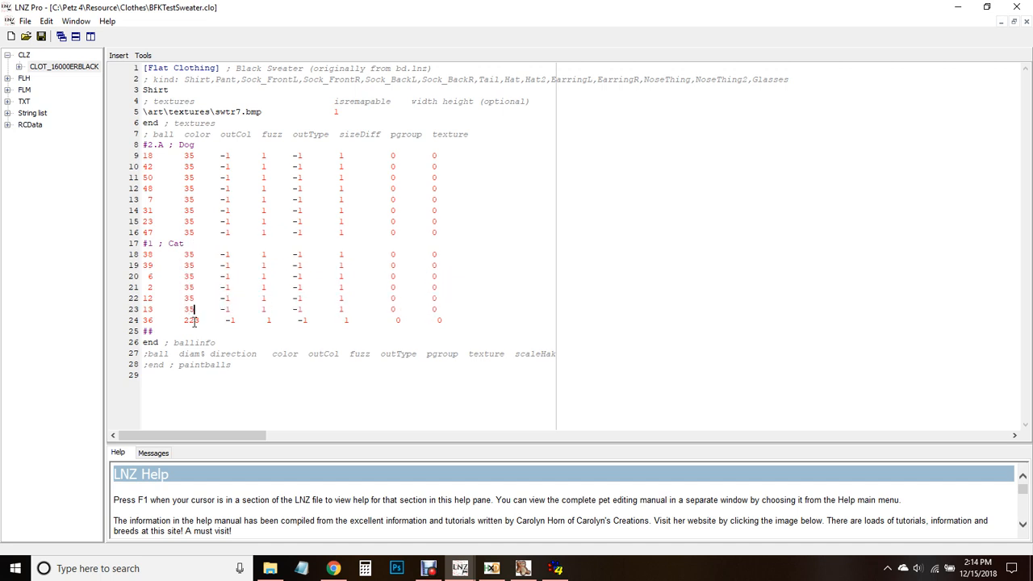
double_click(191, 319)
type("35")
Step: Set the sweater's texture path to \resource\dogz\bluetick.bmp with isremapable 0, save the file and switch to Petz 4
double_click(150, 112)
type("resource")
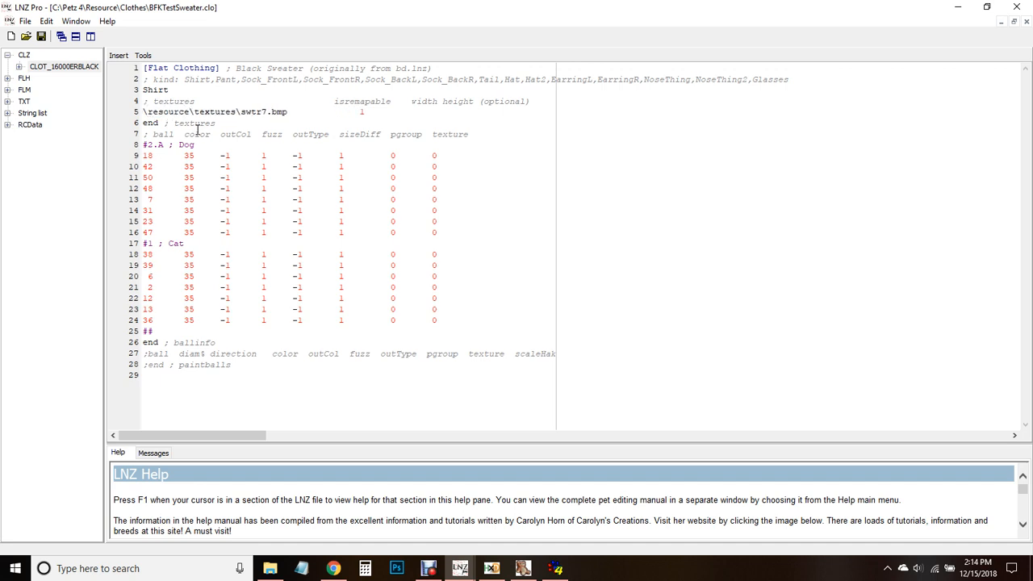
double_click(219, 112)
type("dogz")
double_click(237, 112)
type("bluetick")
left_click(41, 37)
left_click(556, 568)
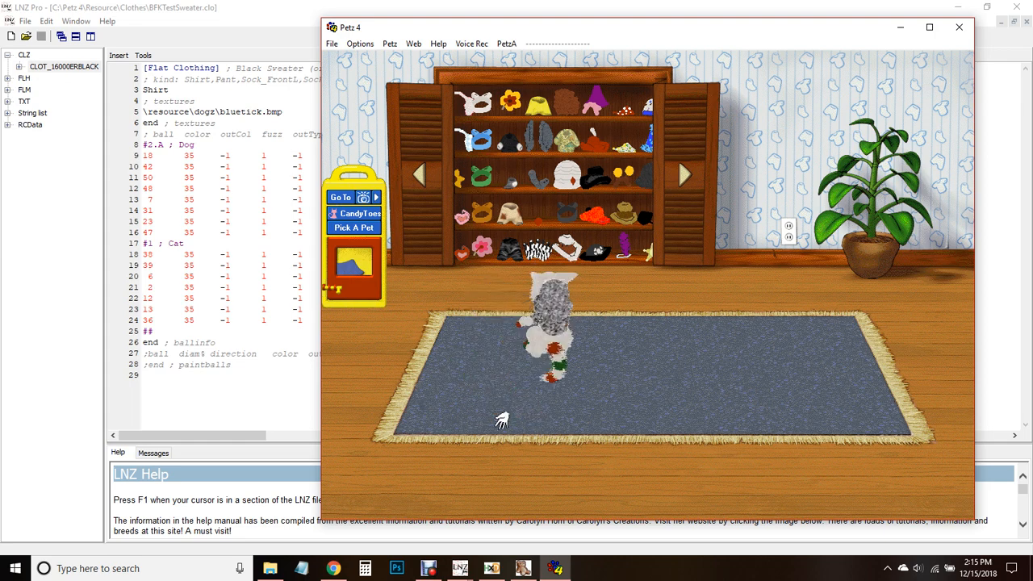
Step: Look through the textures in the Dogz resource folder, selecting bluetick and csmokeblue4, and return to Petz 4
left_click(278, 570)
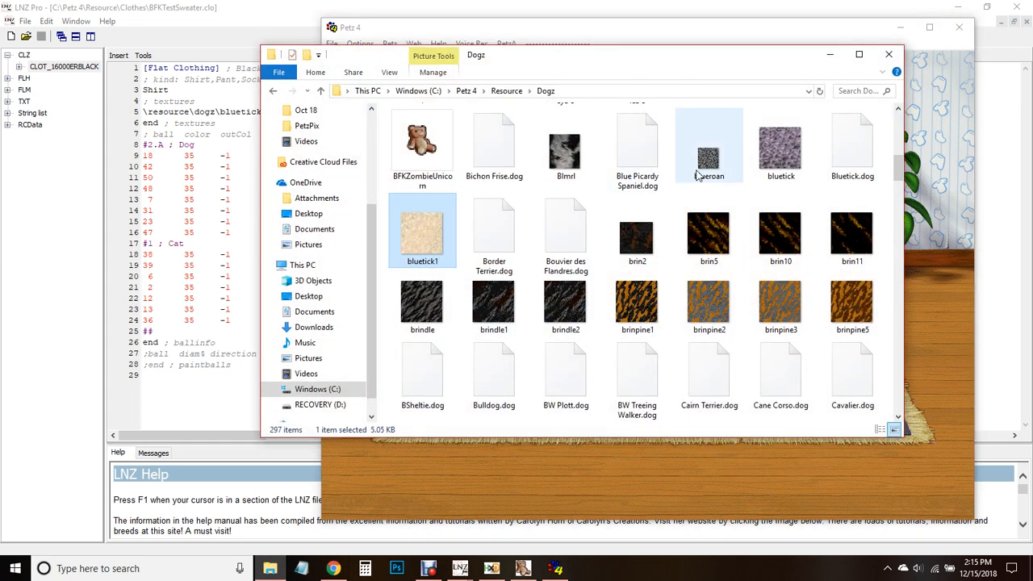
left_click(787, 159)
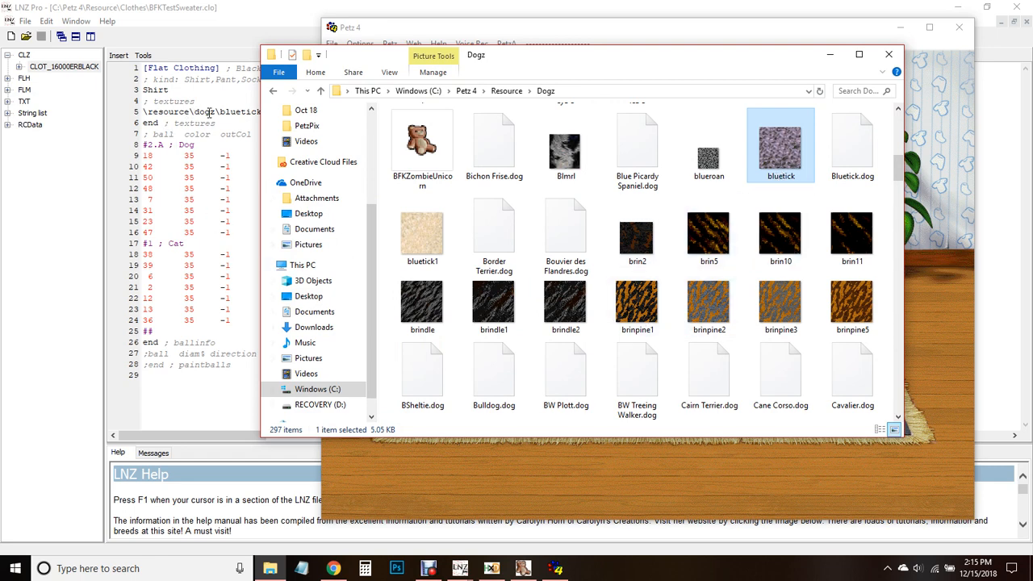
scroll(629, 303, "down", 2)
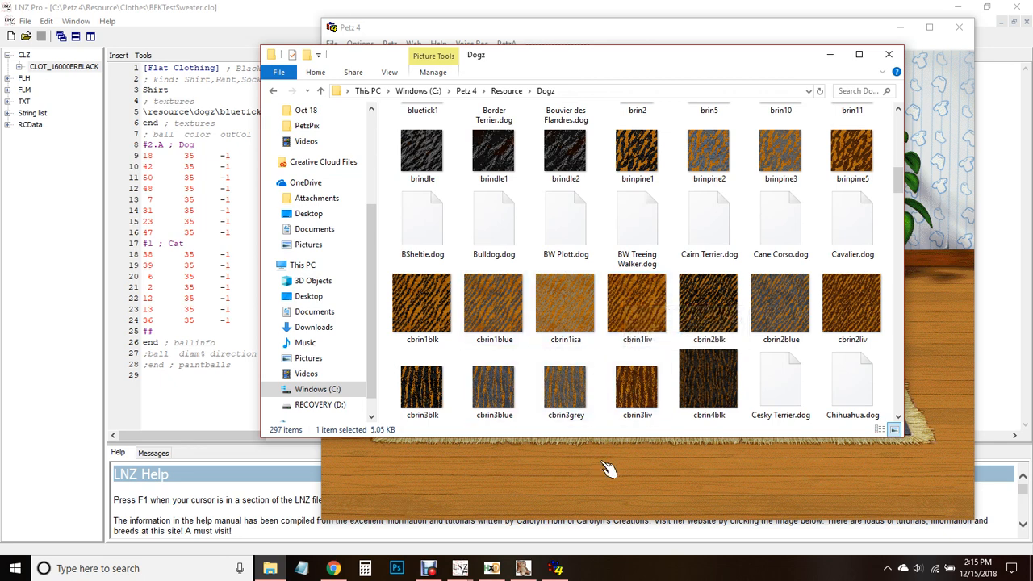
scroll(575, 388, "down", 6)
scroll(607, 307, "up", 3)
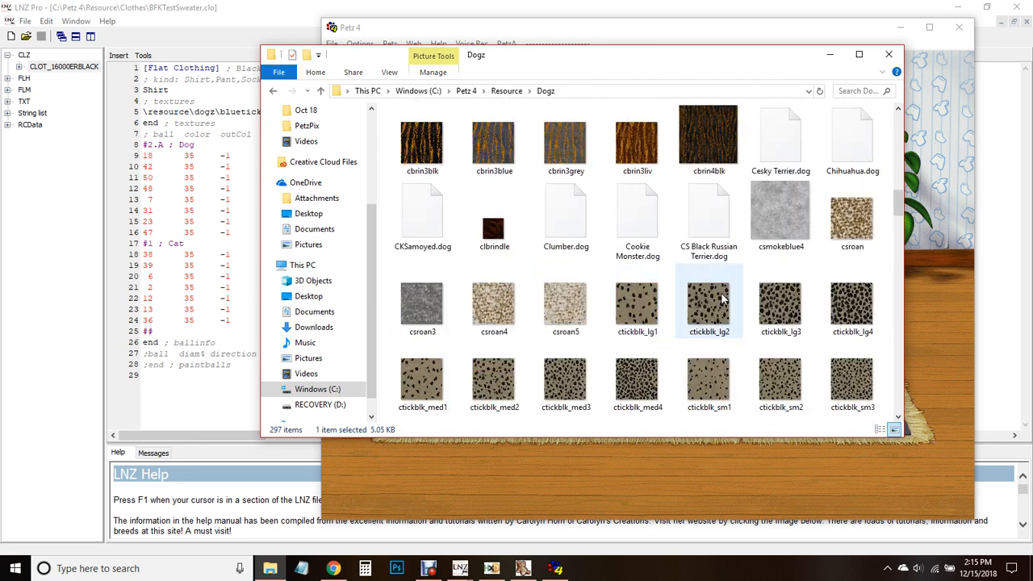
left_click(779, 212)
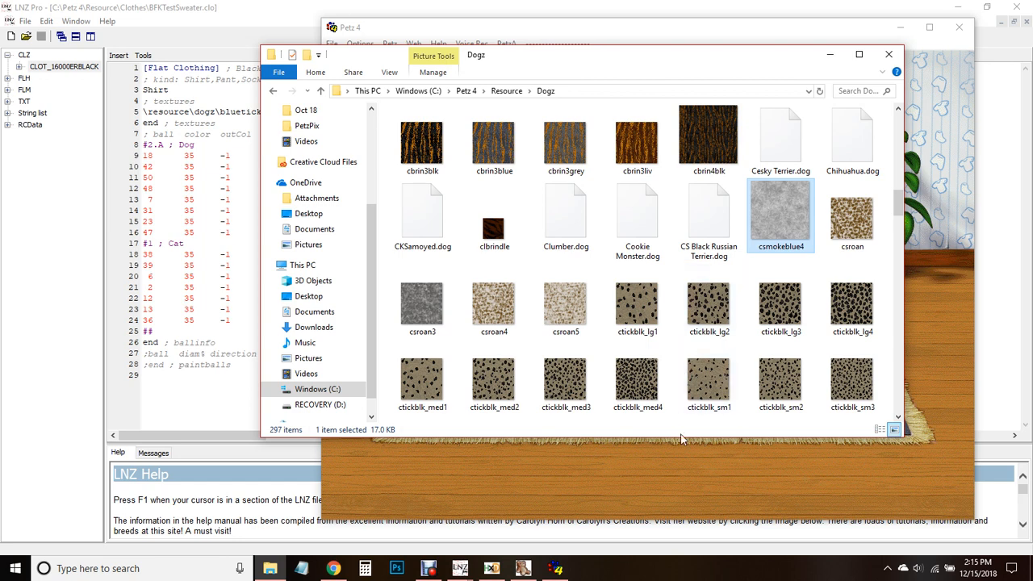
left_click(658, 465)
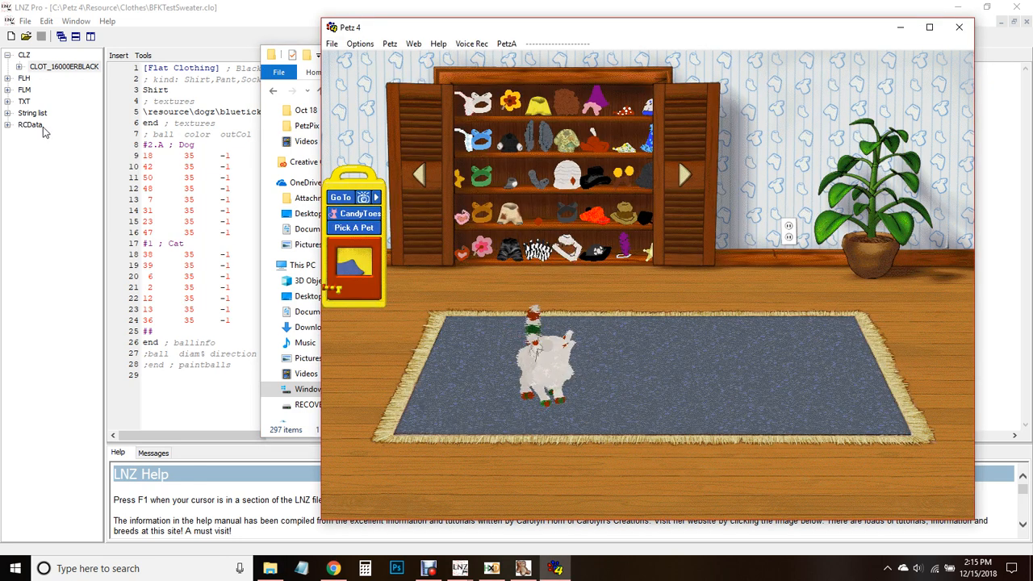
Step: In LNZ Pro, change the texture file name in the path to csmokeblue4 and save the sweater file
double_click(230, 112)
type("csmoke")
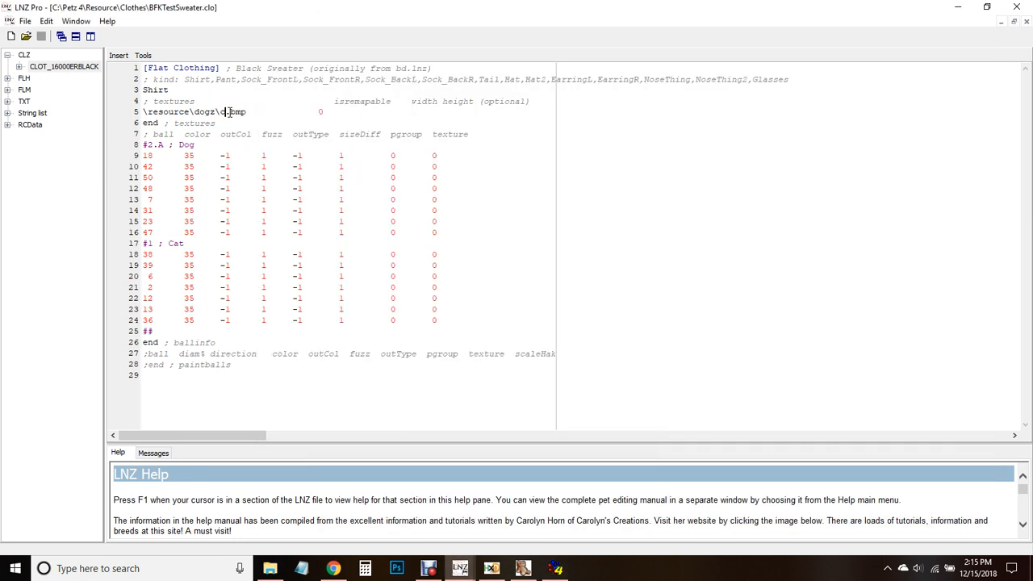
type("blue4")
left_click(41, 37)
Step: Switch to Petz 4, try the sweater on the cat, return it to the closet and minimize the game
left_click(529, 570)
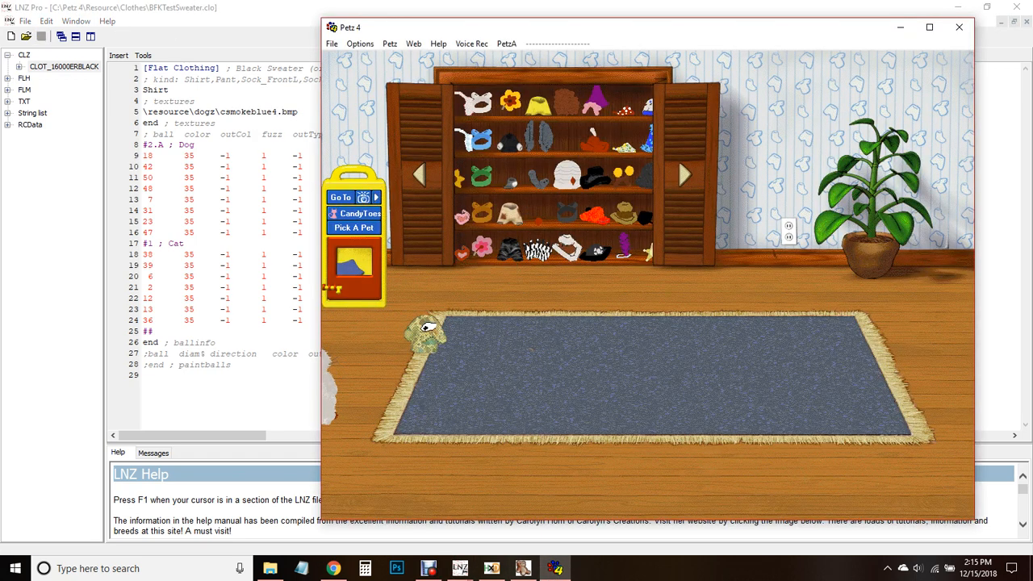
left_click_drag(319, 377, 542, 294)
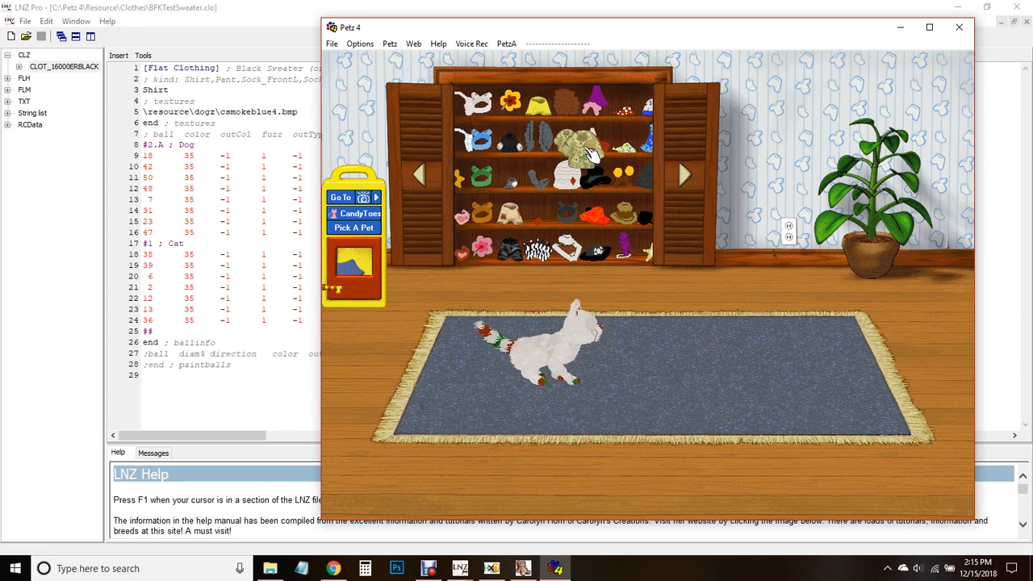
left_click(900, 27)
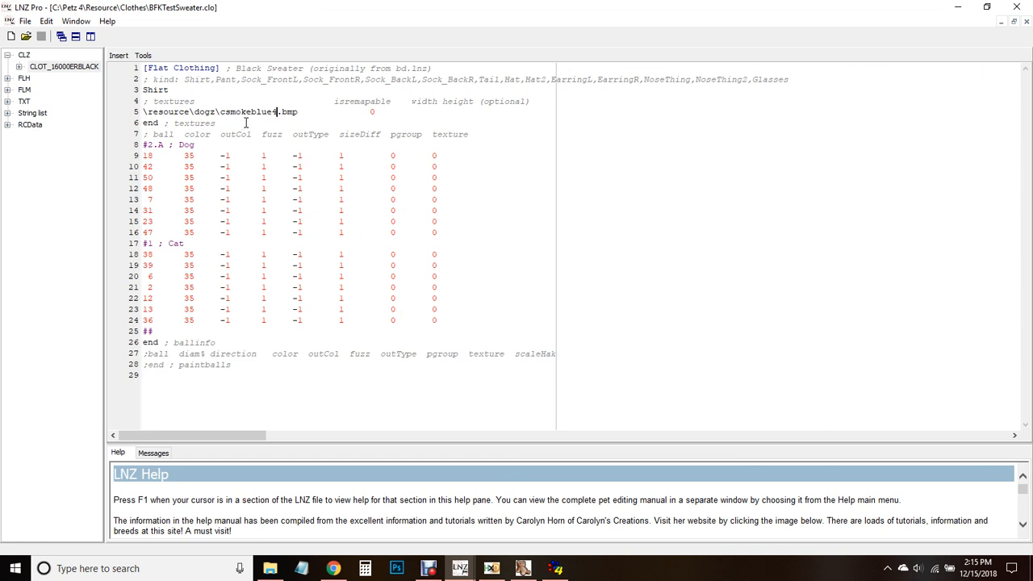
Step: Change the folder part of the texture path so that it reads \art\textures\csmokeblue4.bmp
double_click(164, 113)
type("jart")
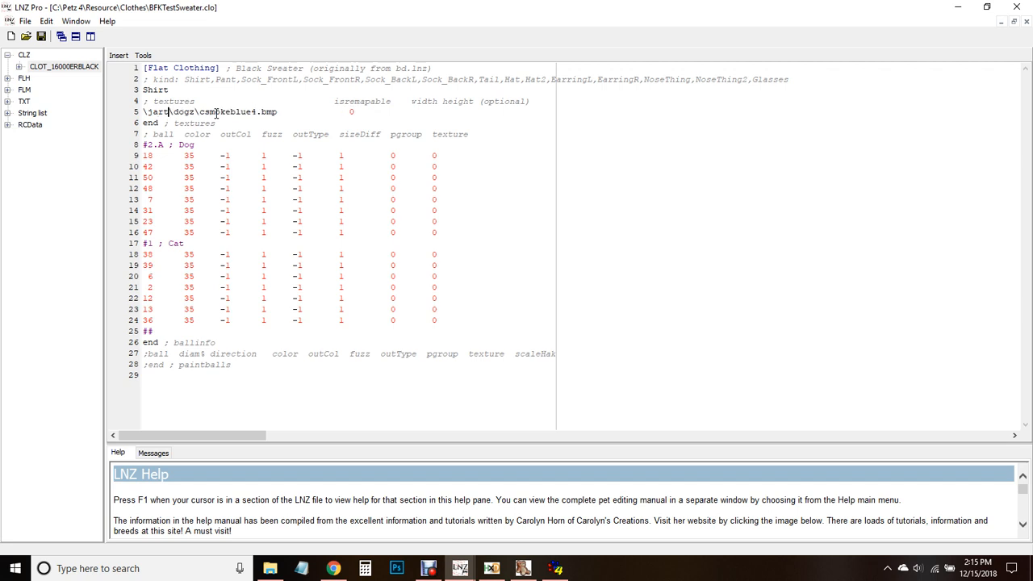
key("Left")
key("Left")
key("Left")
key("BackSpace")
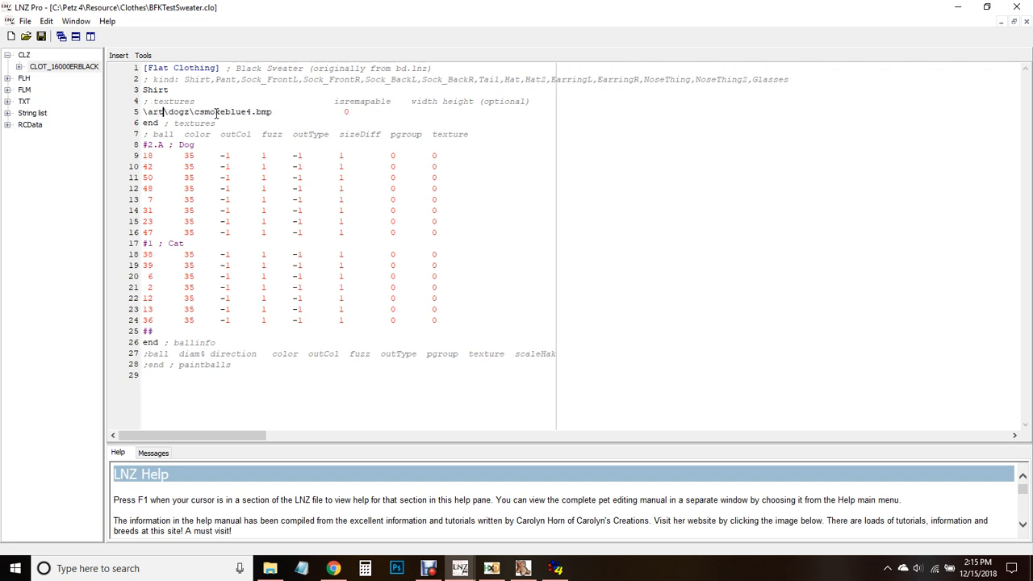
double_click(173, 112)
type("textures")
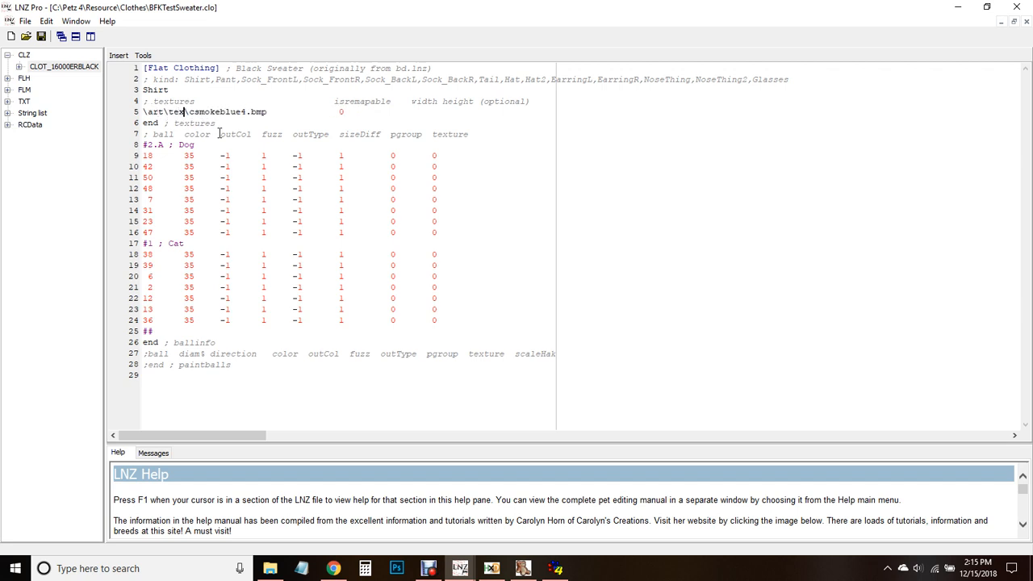
double_click(232, 113)
left_click(324, 113)
Step: Add csmokeblue4 from the Petz 4 Resource\Dogz folder to the sweater file as a bmp resource named csmokeblue4
right_click(30, 154)
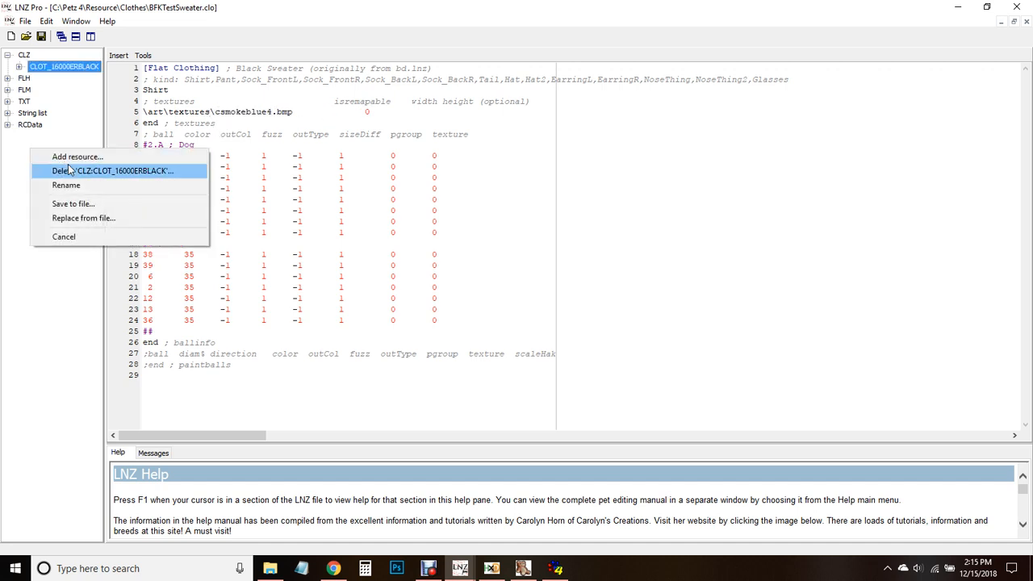
left_click(3, 151)
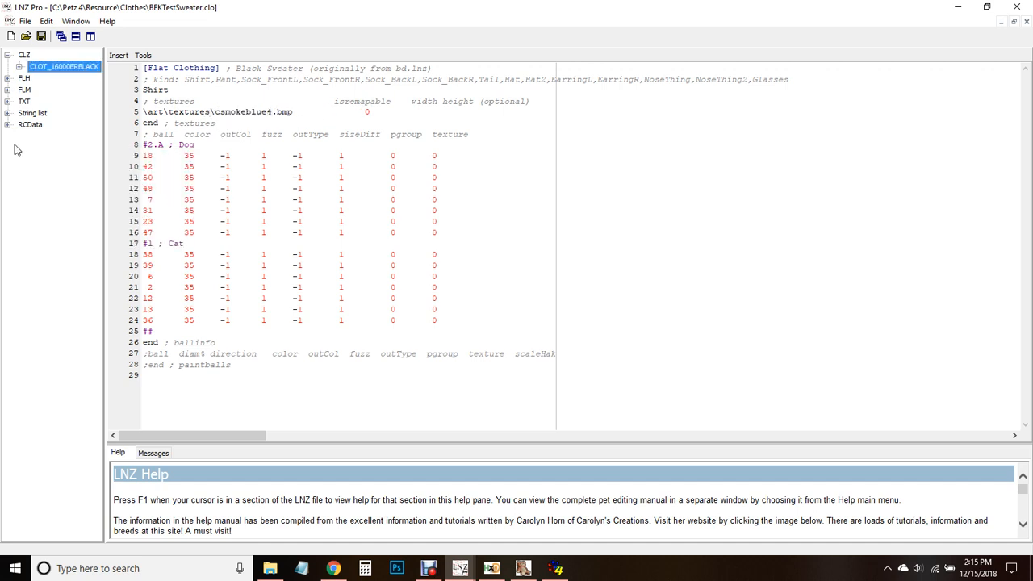
right_click(15, 145)
left_click(48, 154)
left_click(582, 255)
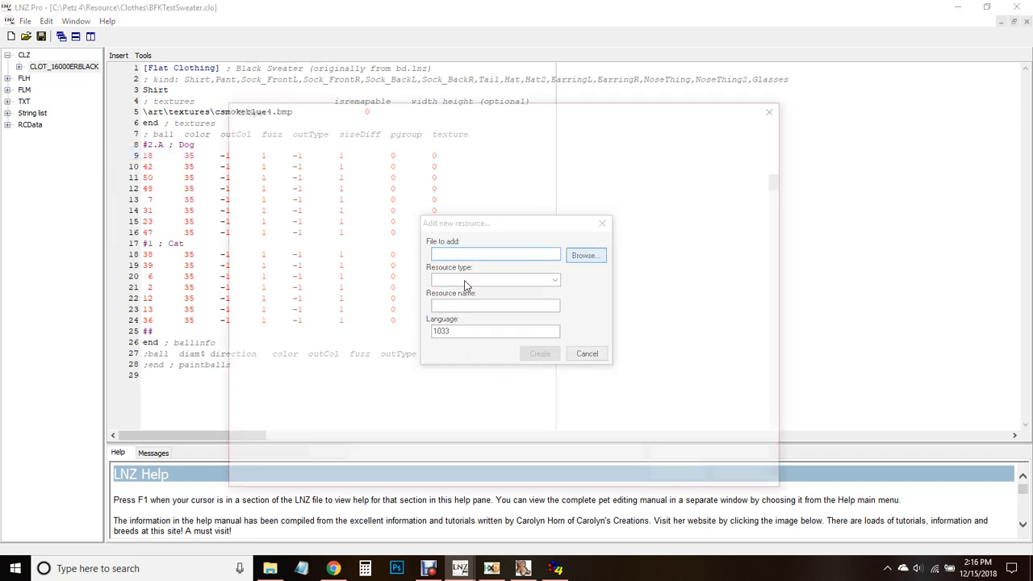
left_click(466, 128)
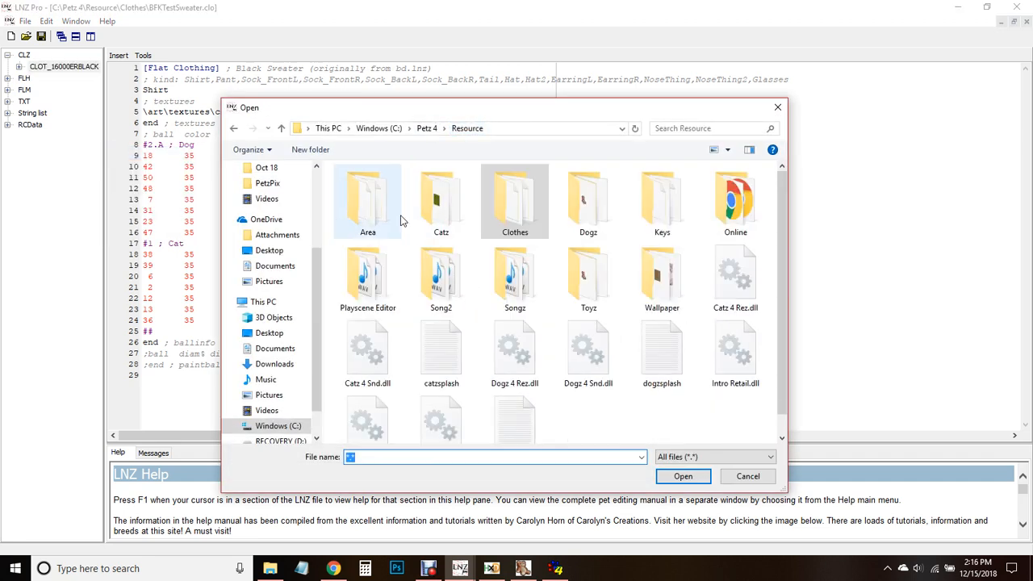
double_click(586, 220)
scroll(588, 303, "down", 5)
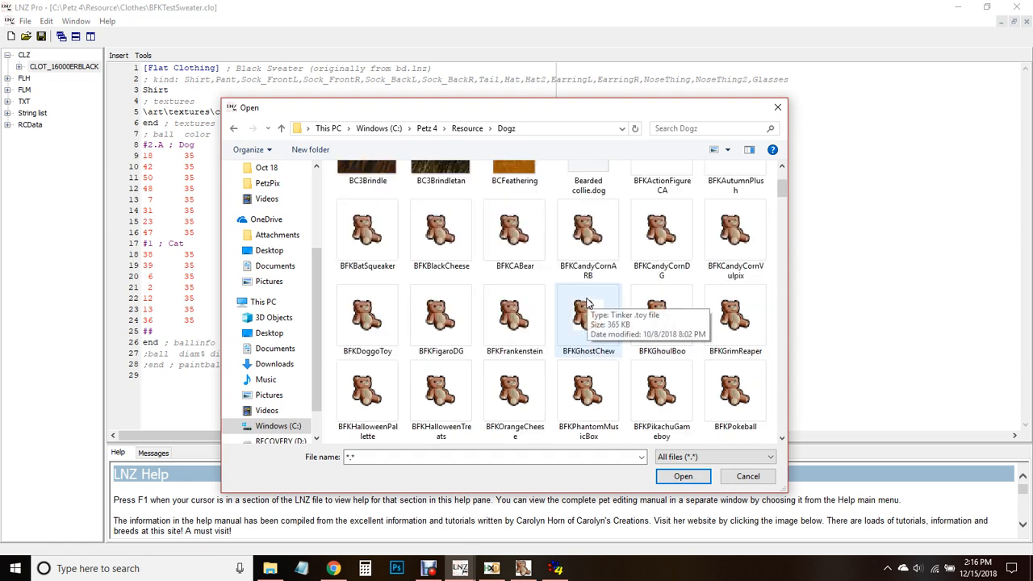
scroll(588, 304, "down", 2)
scroll(588, 304, "down", 3)
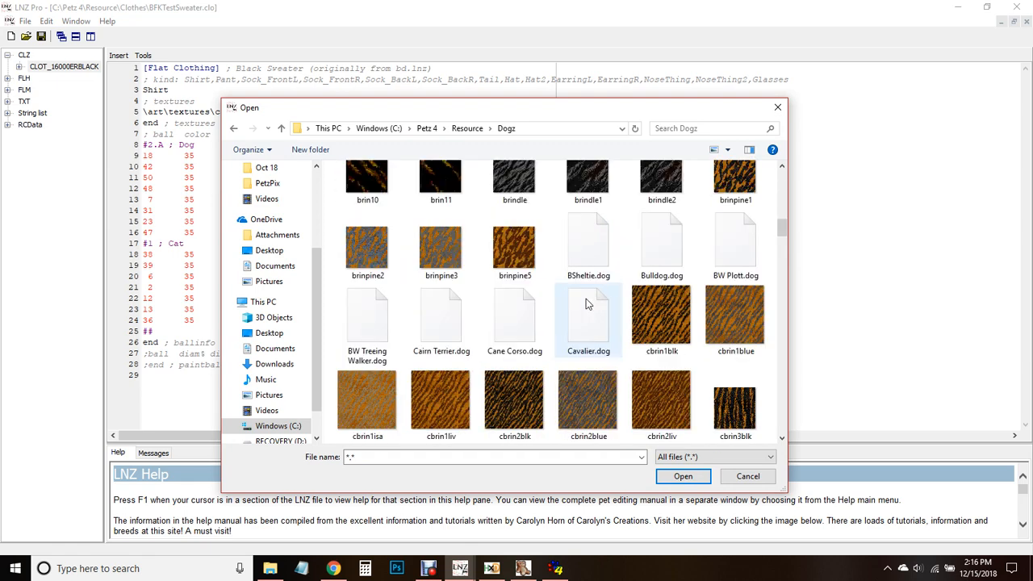
scroll(581, 314, "down", 3)
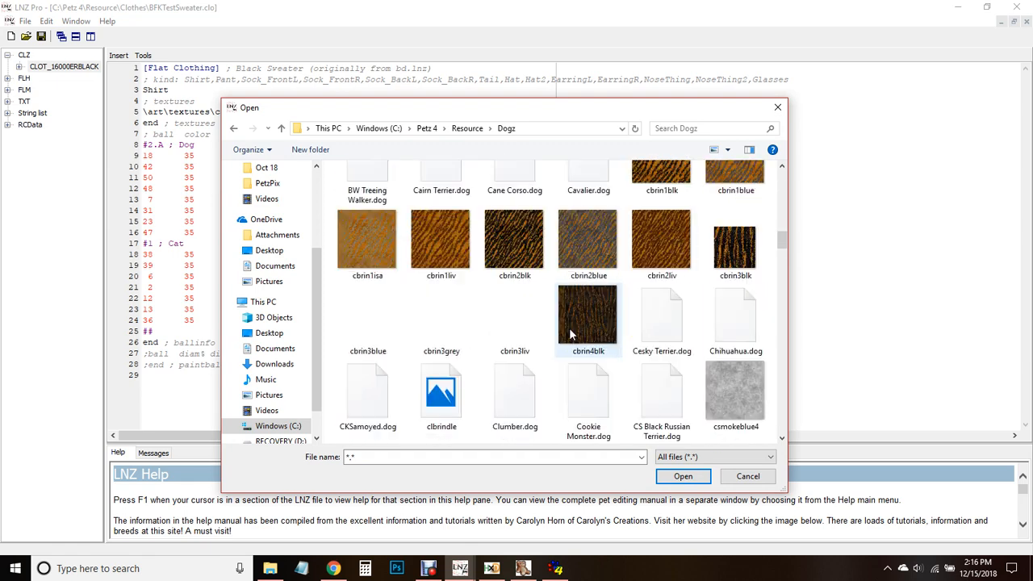
left_click(729, 386)
left_click(683, 477)
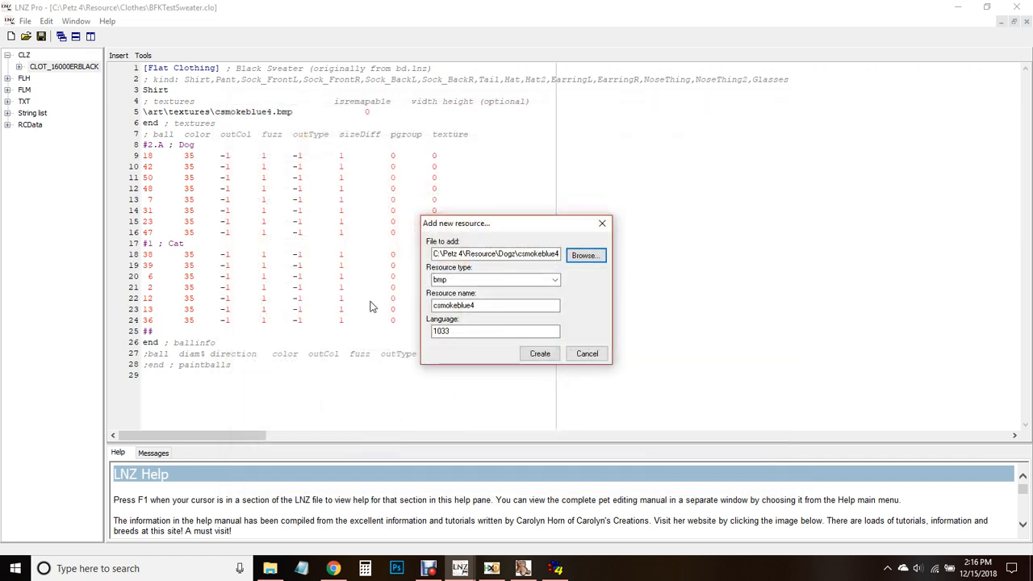
left_click(538, 352)
Step: Display the CSMOKEBLUE4 resource under BMP and return to the sweater's CLZ text to review its texture path
left_click(8, 124)
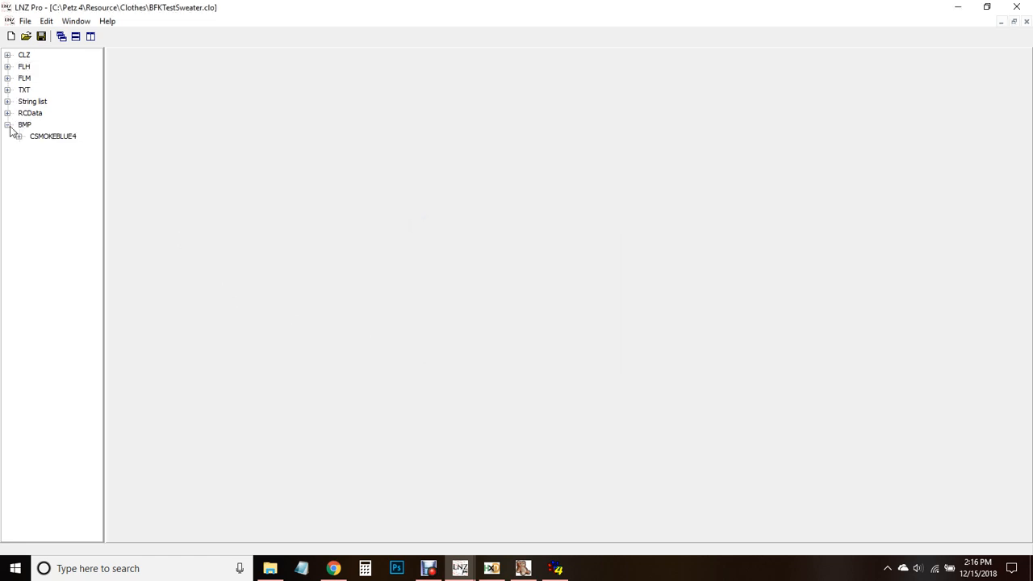
left_click(55, 138)
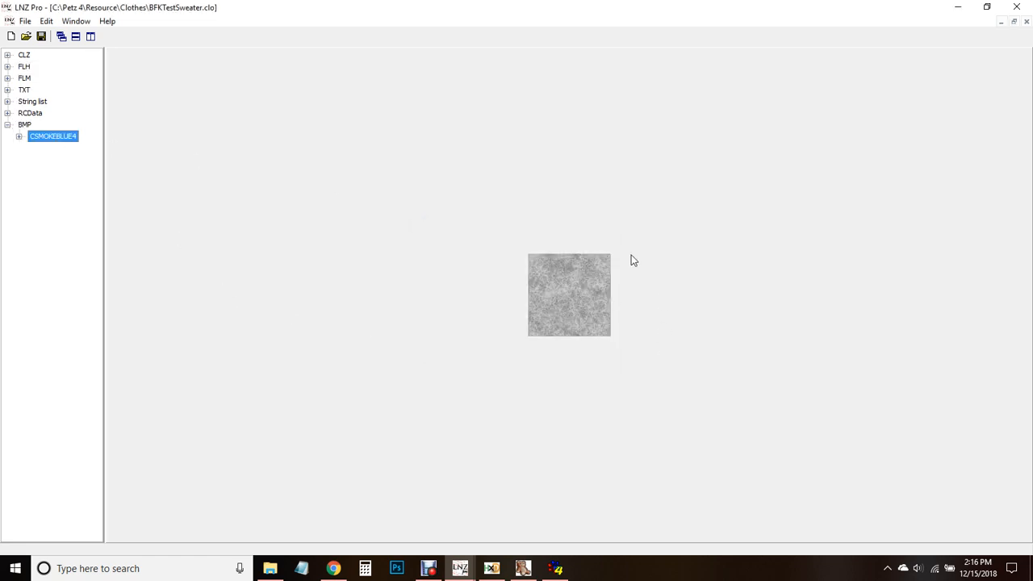
left_click(24, 55)
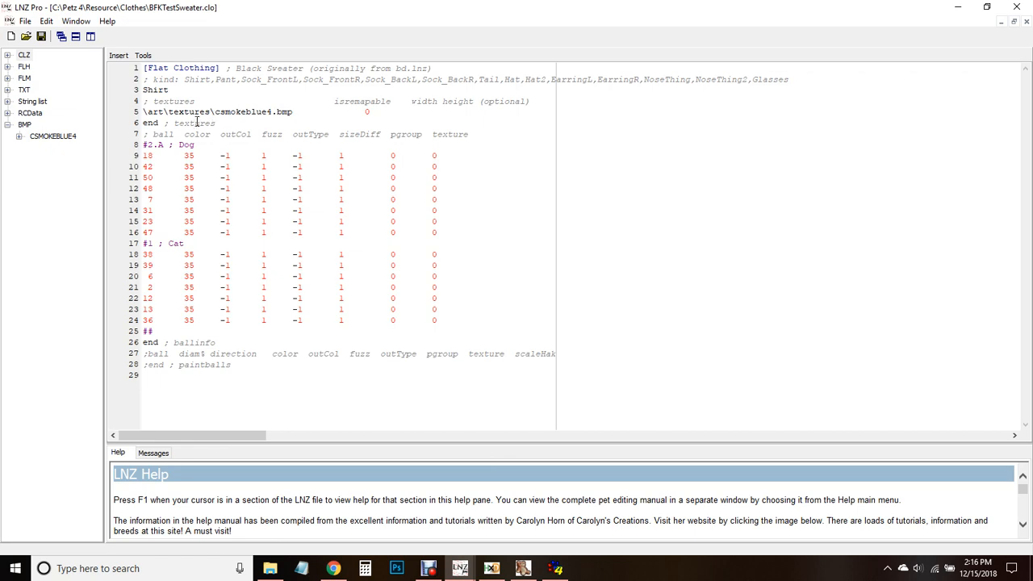
Step: Minimize LNZ Pro, move csmokeblue4 out of the Dogz folder onto the desktop and switch to Petz 4
left_click(958, 7)
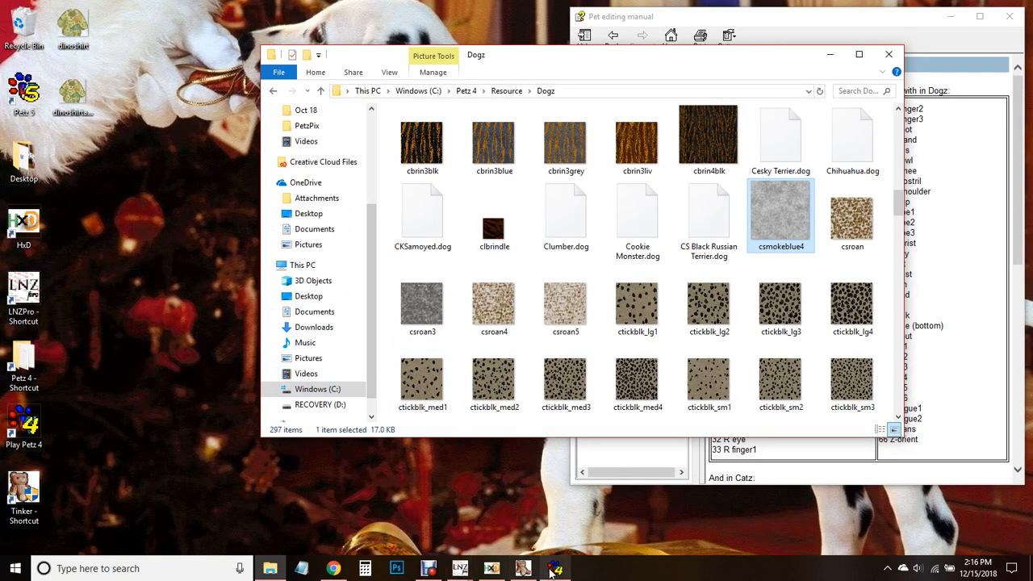
left_click_drag(785, 219, 117, 194)
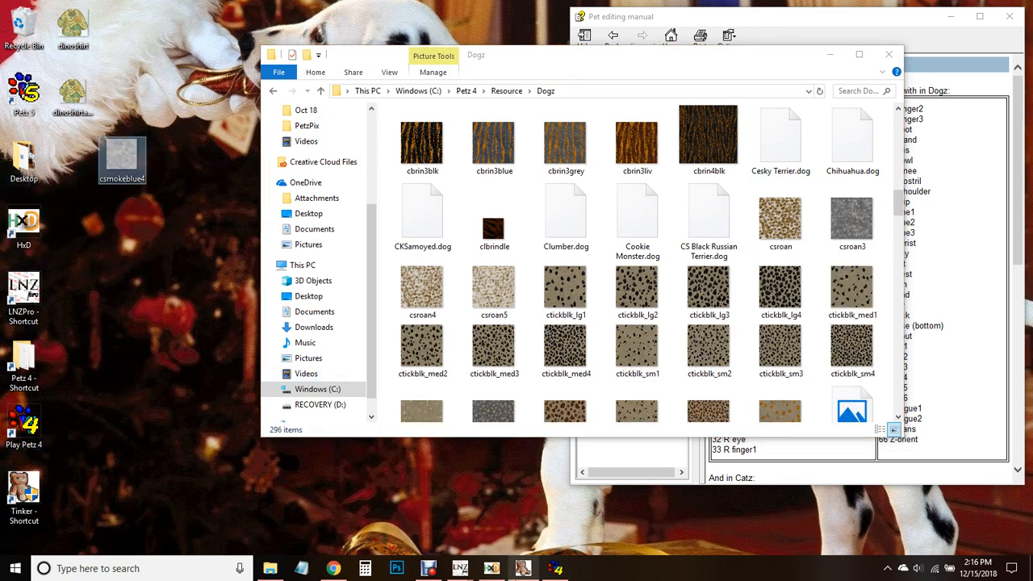
left_click(555, 568)
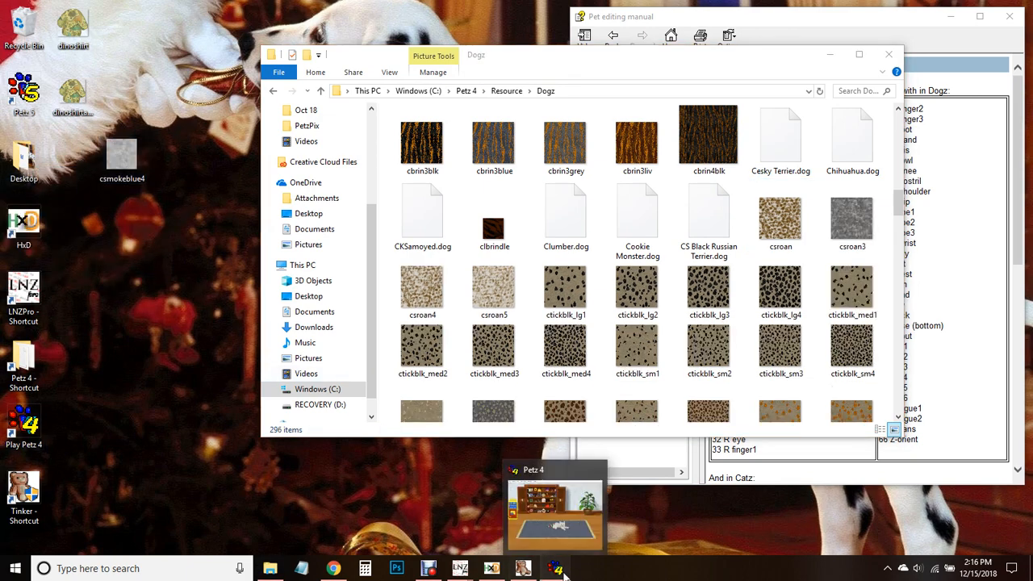
Step: Try the dinoshirt sweater from the closet on the cat, put it back and minimize Petz 4
left_click_drag(877, 422, 440, 284)
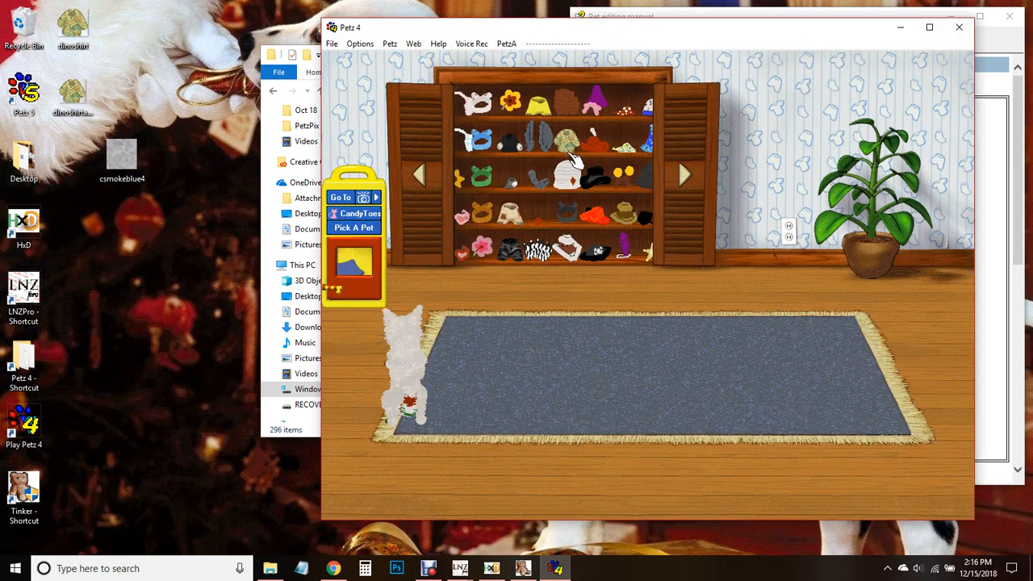
left_click_drag(570, 148, 535, 310)
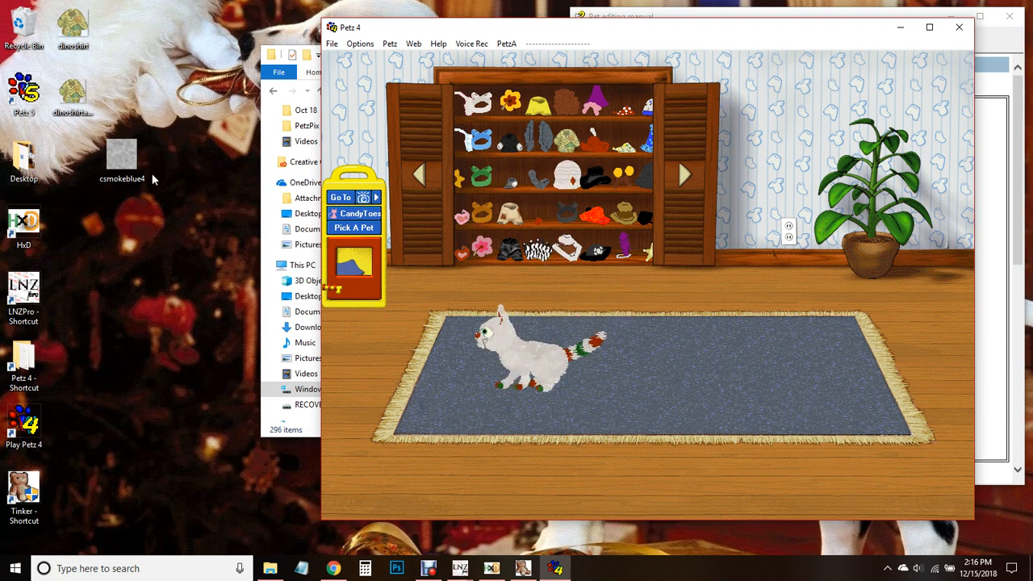
left_click(900, 27)
Step: Move csmokeblue4 from the desktop back into the Dogz folder, refresh the folder and look through its textures
left_click_drag(122, 157, 650, 216)
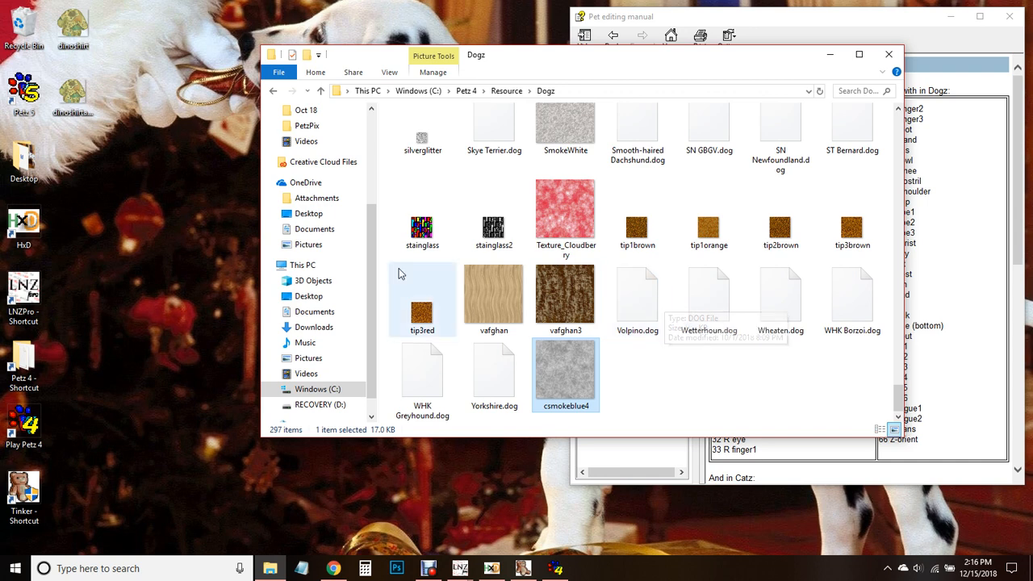
left_click(819, 91)
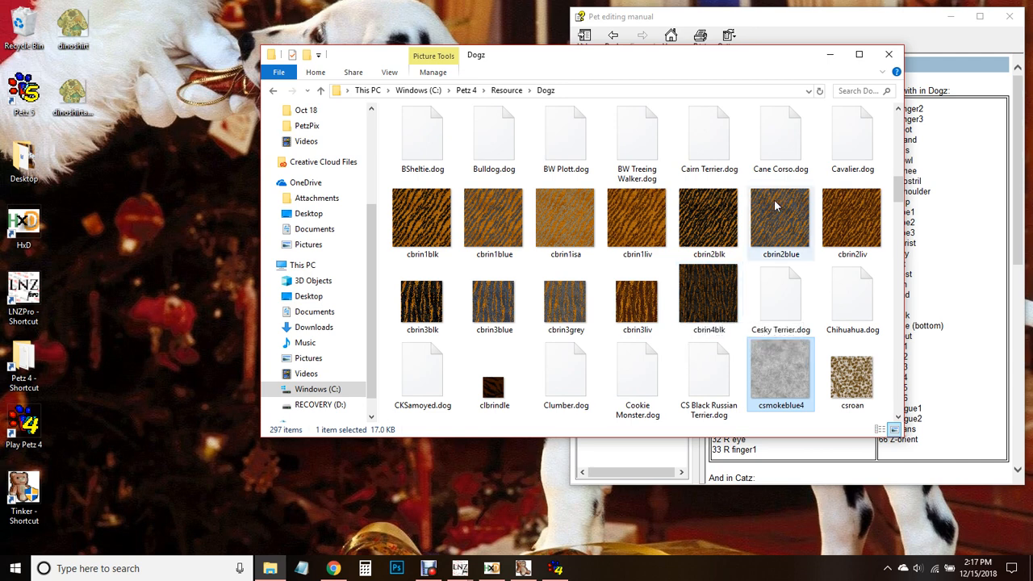
scroll(789, 203, "down", 5)
scroll(826, 212, "down", 5)
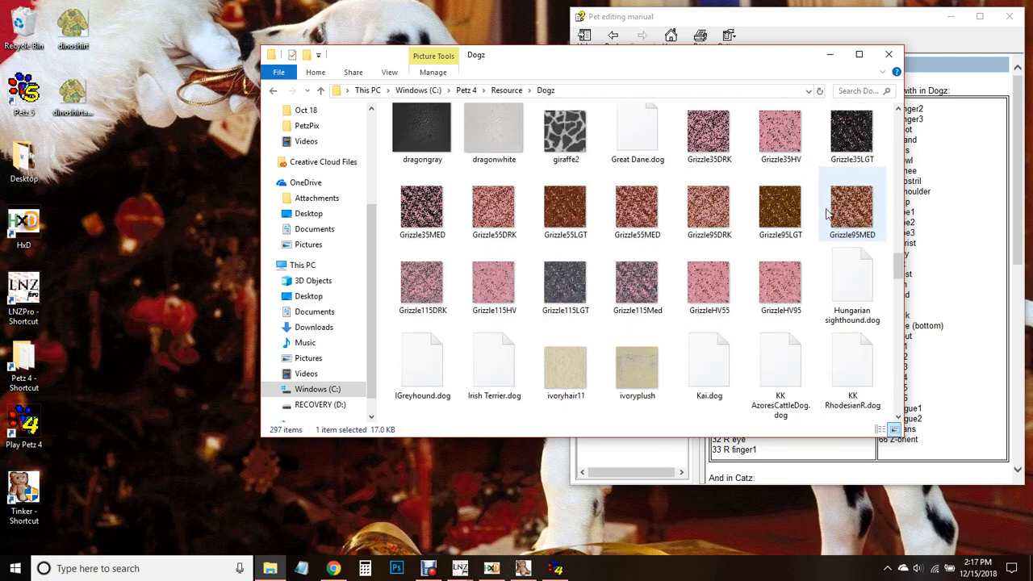
scroll(825, 213, "up", 2)
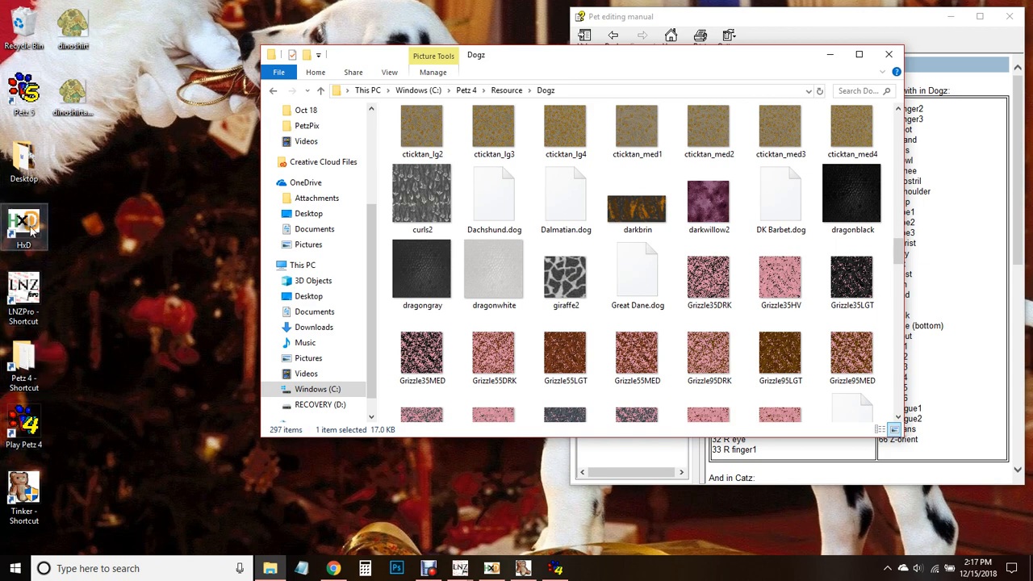
Step: Open the Cool Textures folder from the Desktop folder and look through its texture images
left_click(31, 166)
double_click(30, 165)
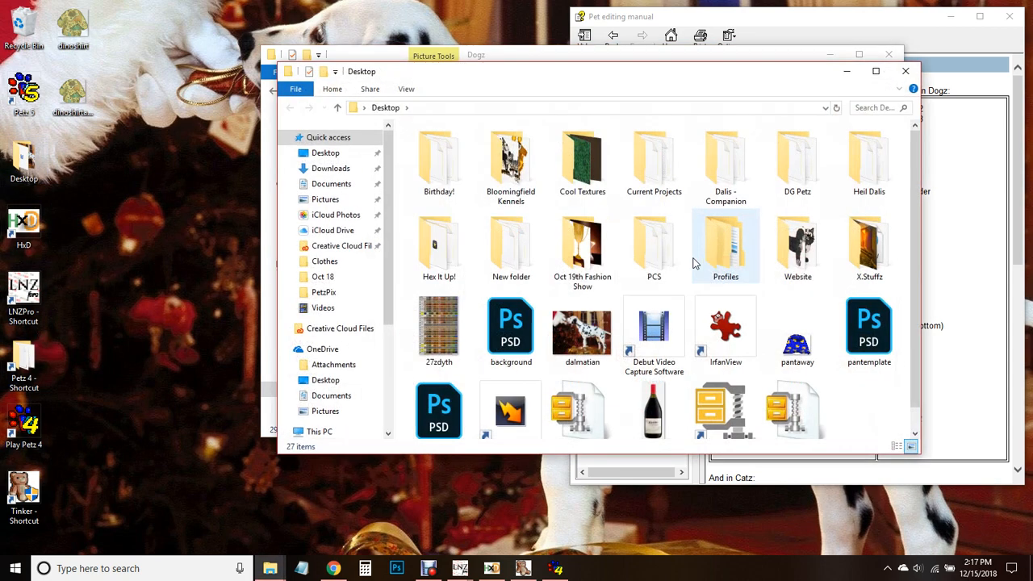
double_click(583, 160)
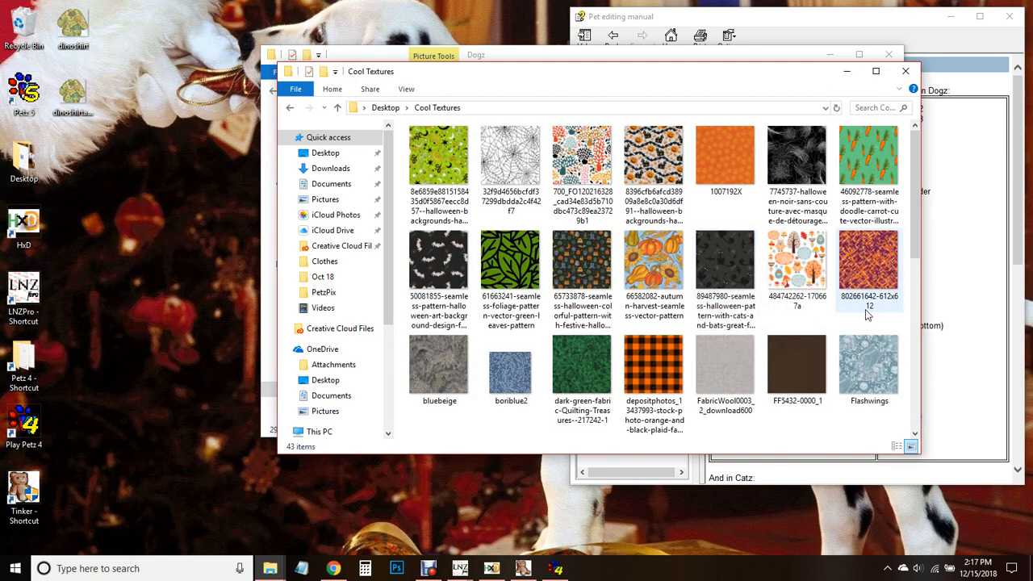
scroll(867, 315, "down", 5)
scroll(762, 276, "up", 5)
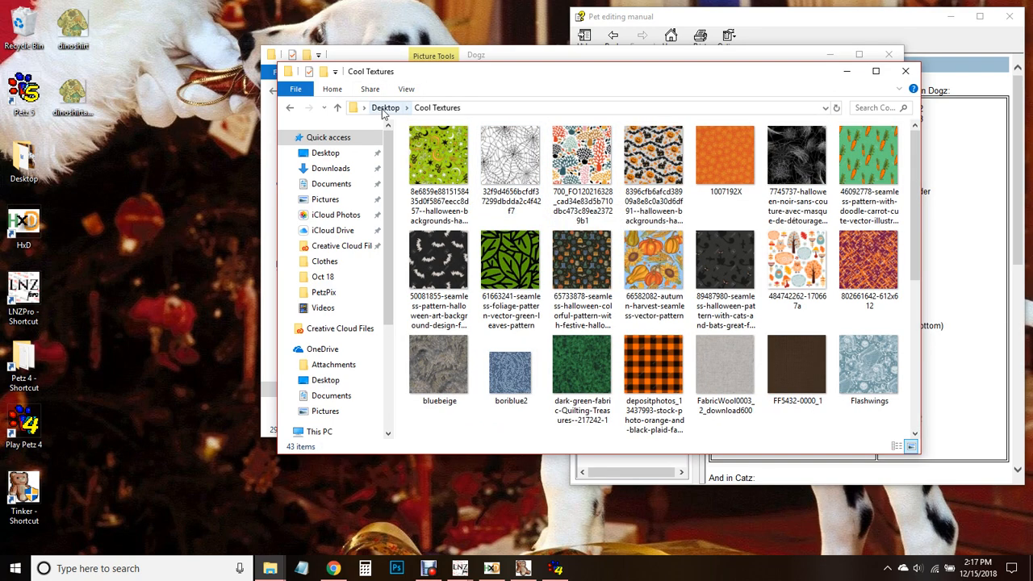
Step: Go back to the Desktop folder and open the shiny textures folder inside X.Stuffz
left_click(385, 107)
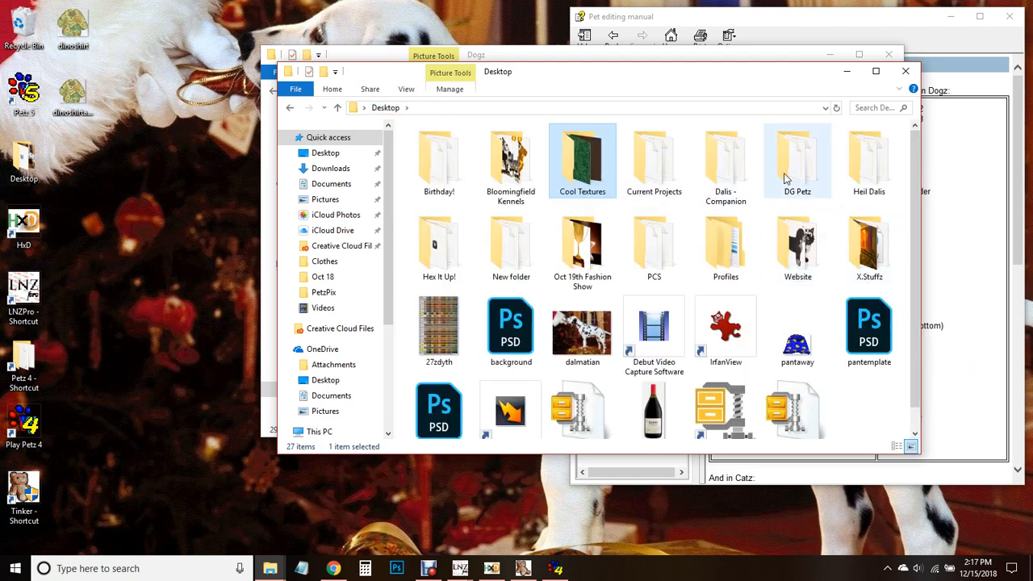
left_click(869, 256)
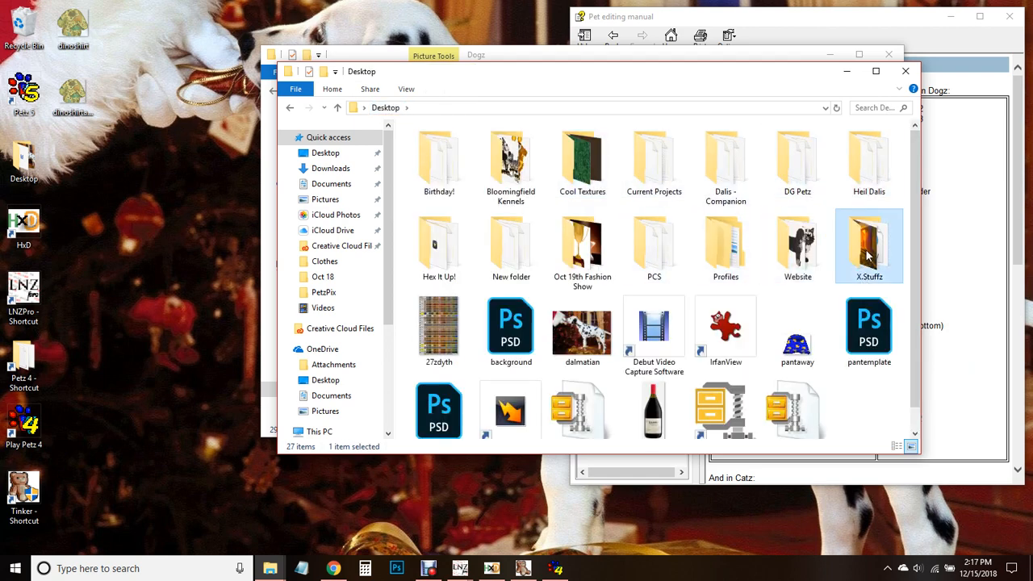
double_click(870, 256)
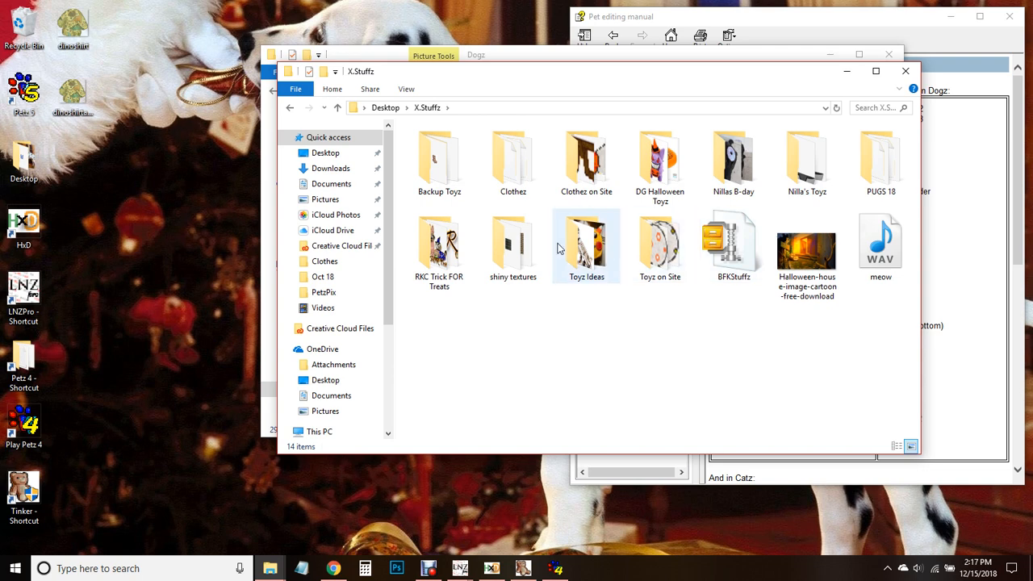
double_click(515, 248)
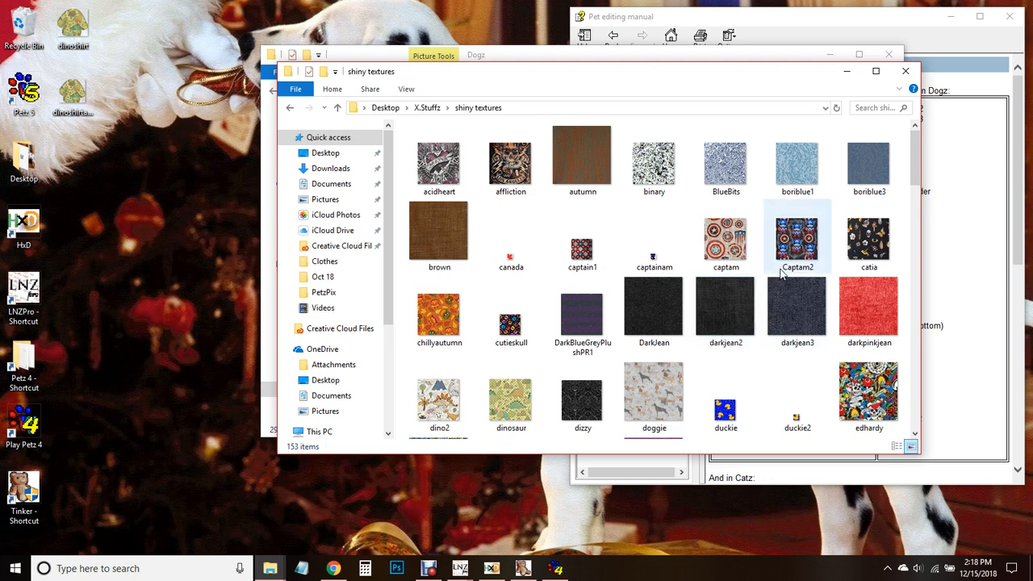
Step: Look through the whole shiny textures collection down to the zebra texture and minimize that folder window
scroll(781, 274, "down", 3)
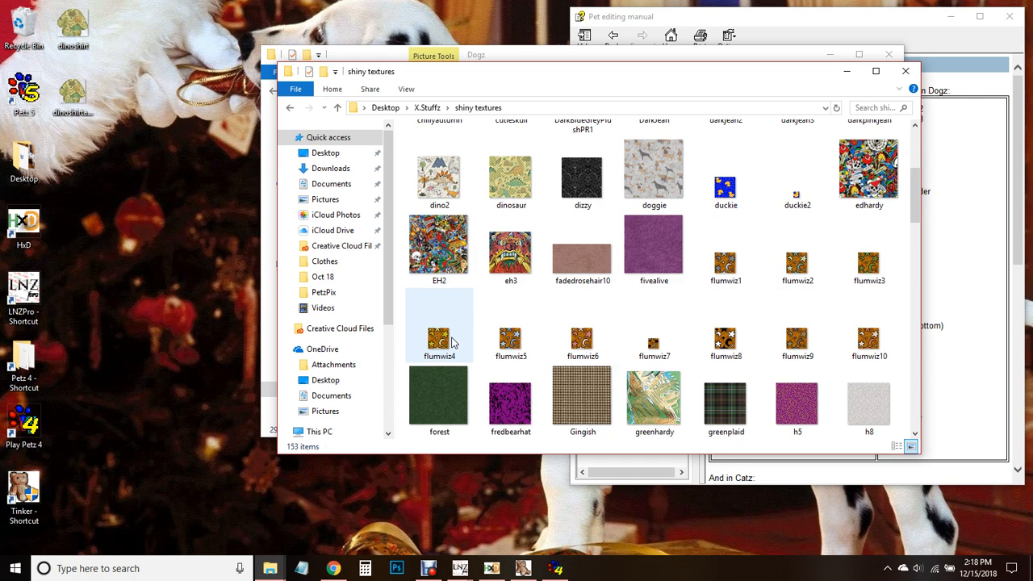
scroll(834, 302, "down", 3)
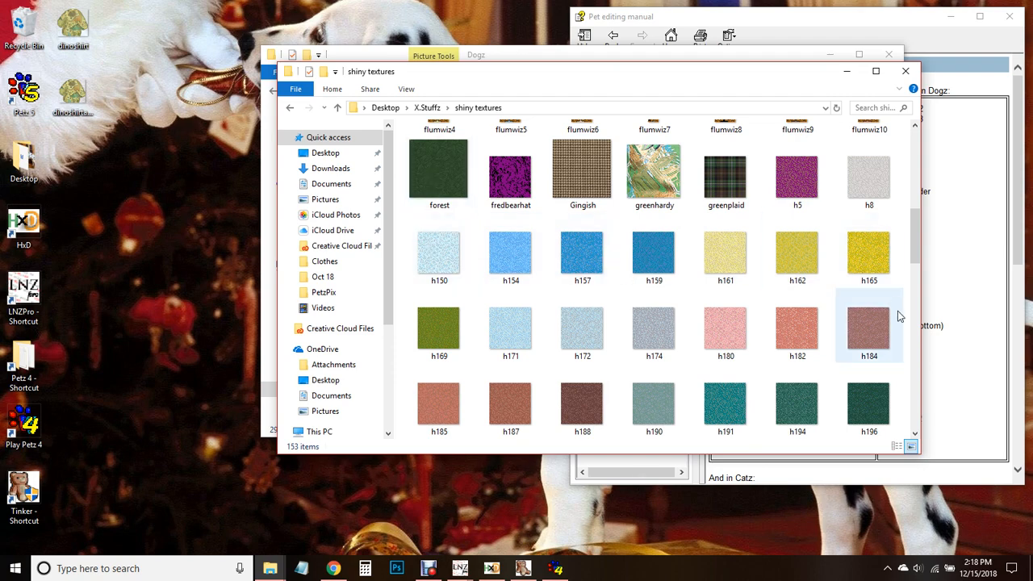
scroll(814, 297, "up", 3)
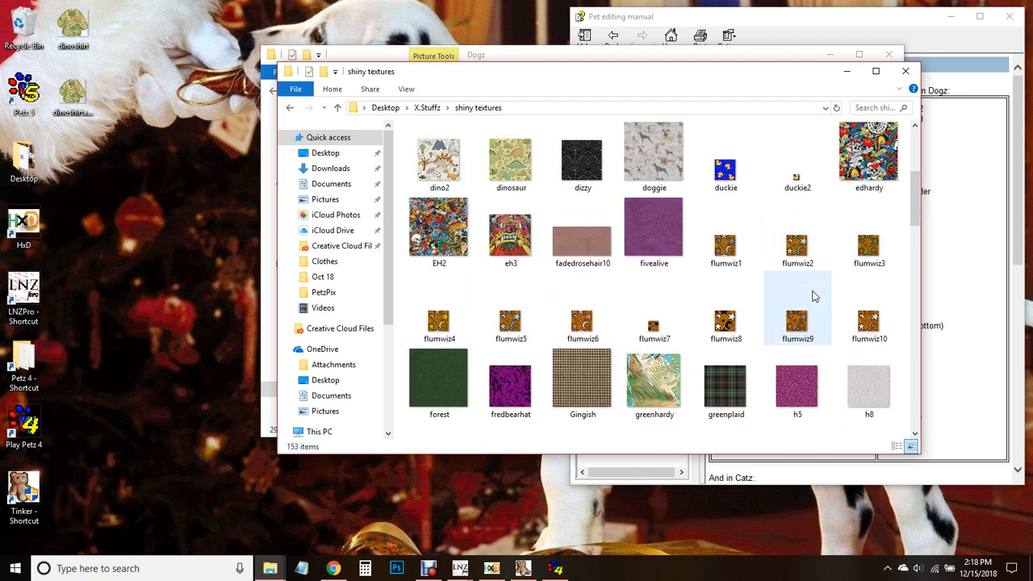
scroll(814, 297, "up", 3)
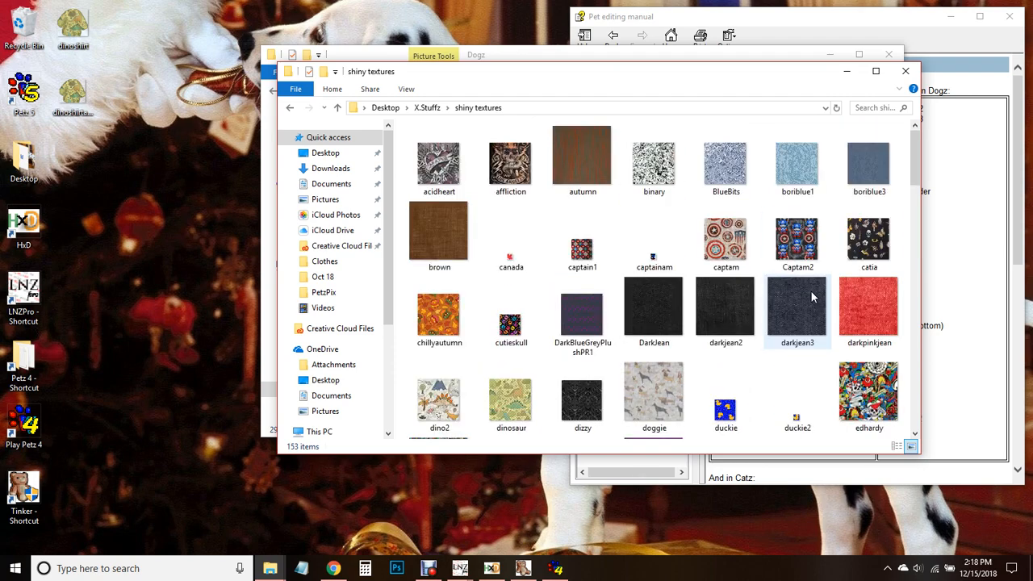
scroll(811, 298, "down", 3)
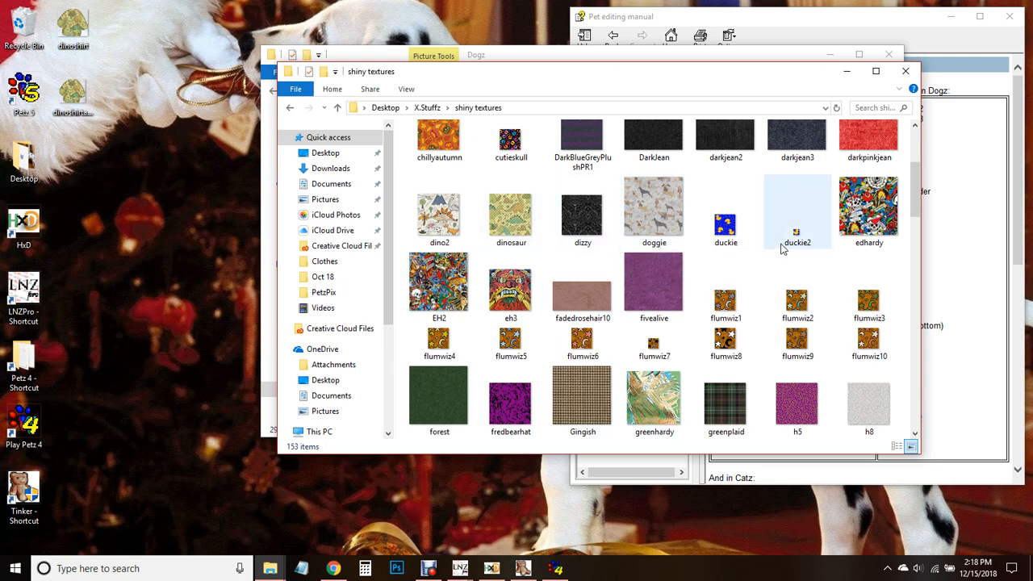
scroll(880, 284, "down", 10)
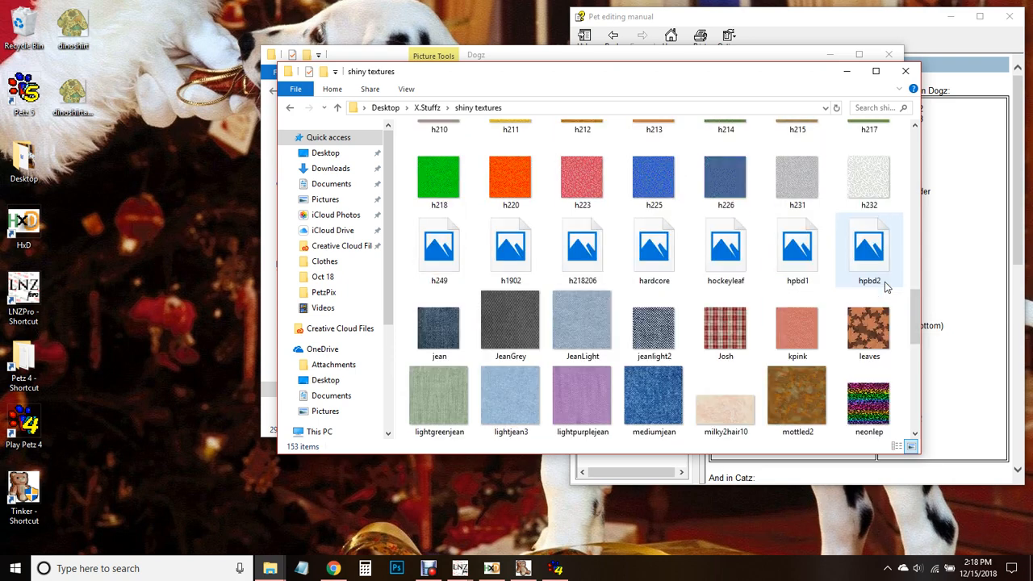
scroll(886, 286, "down", 3)
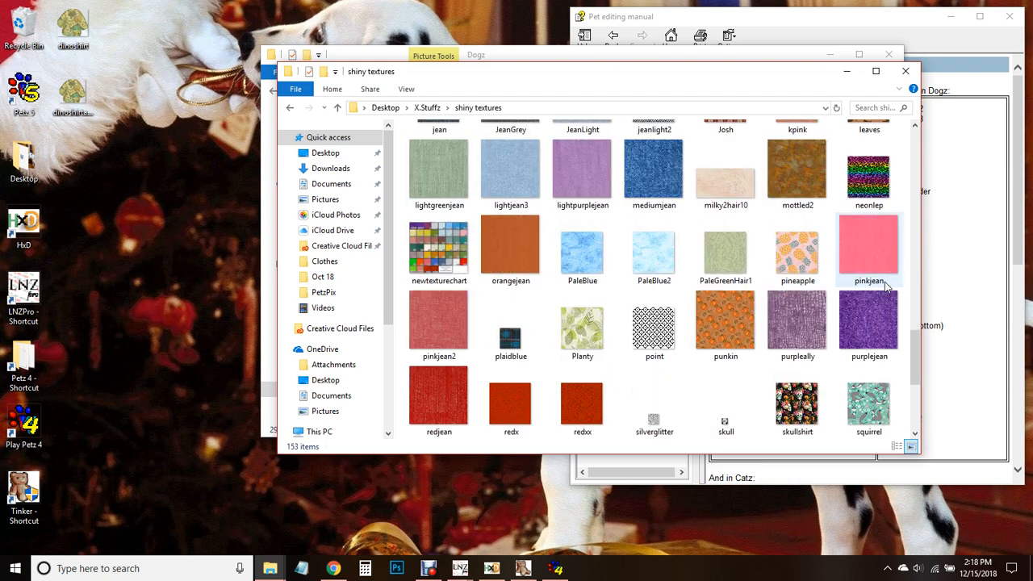
scroll(887, 286, "down", 3)
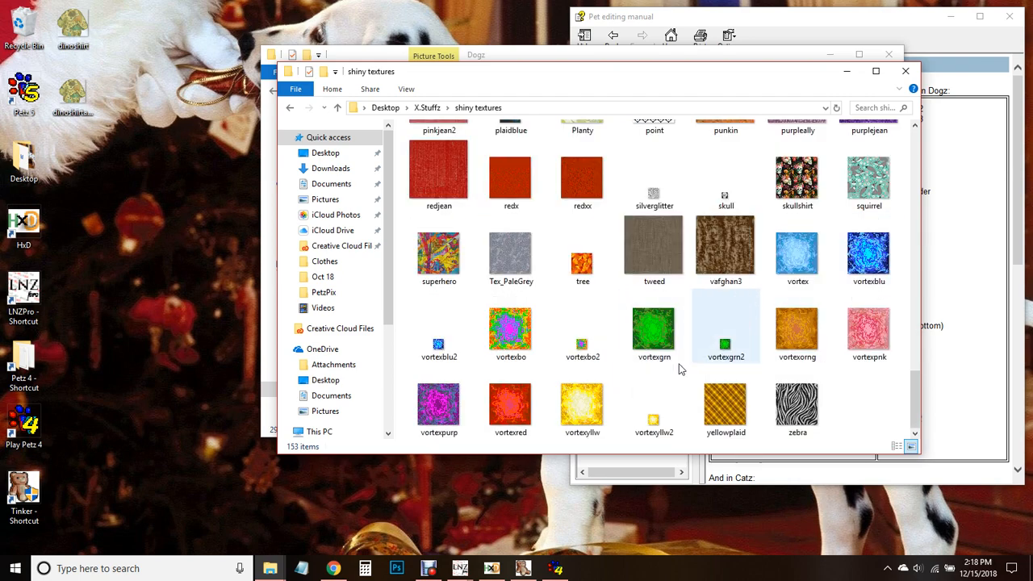
left_click(846, 71)
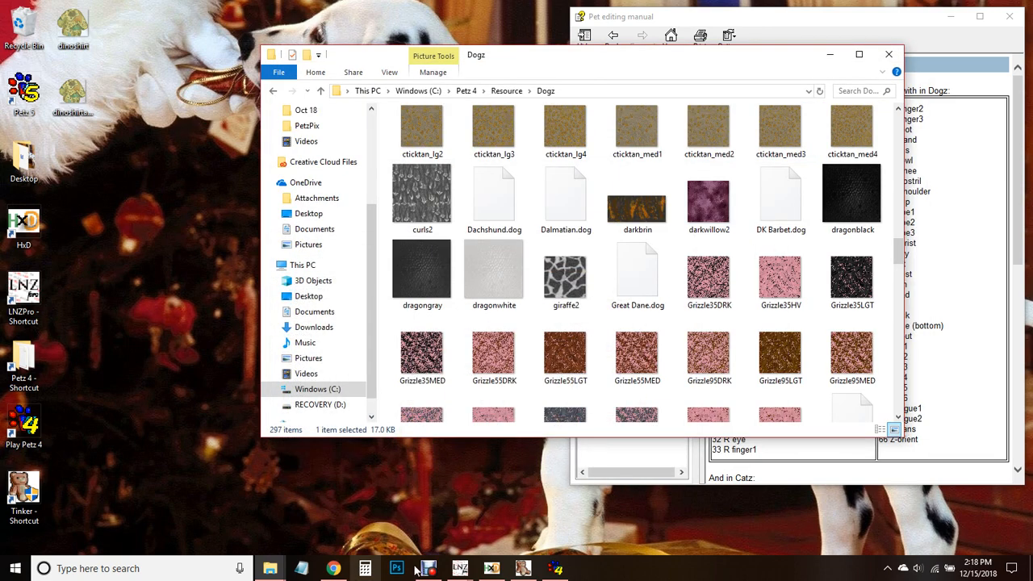
Step: Switch back to LNZ Pro and examine the clothing kind line, Shirt, in the sweater's CLZ text
mouse_move(460, 568)
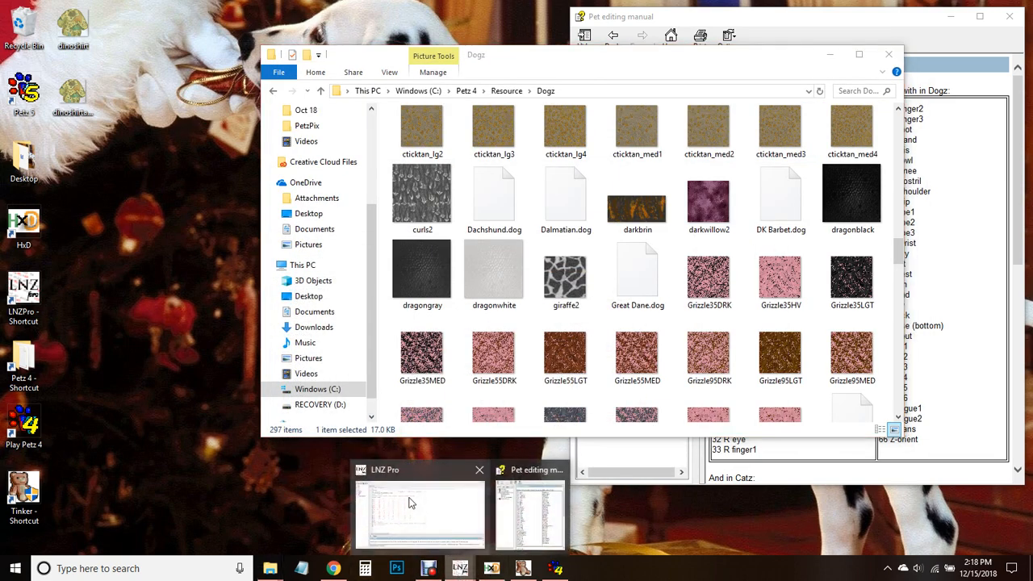
left_click(417, 506)
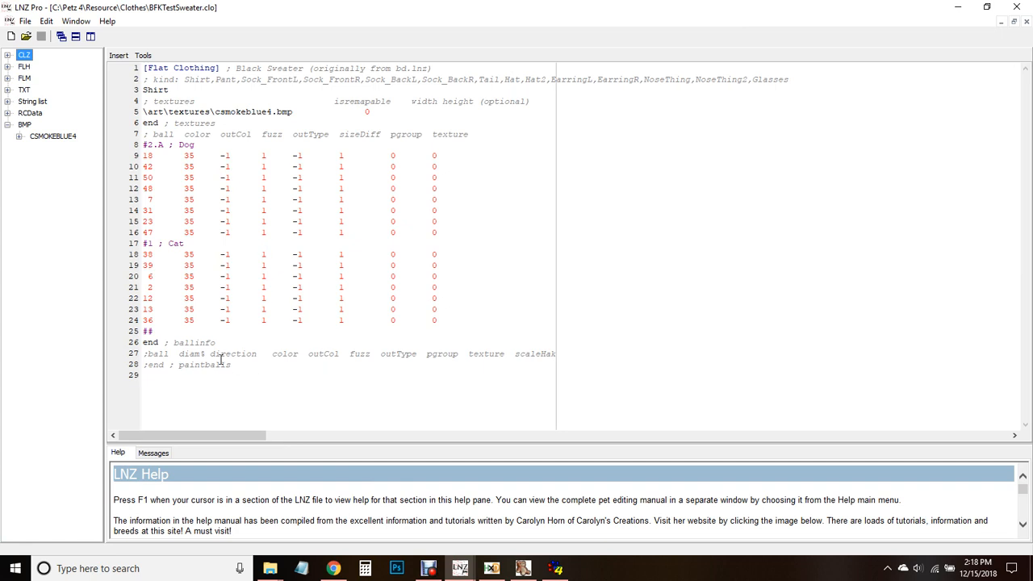
left_click(152, 88)
double_click(151, 88)
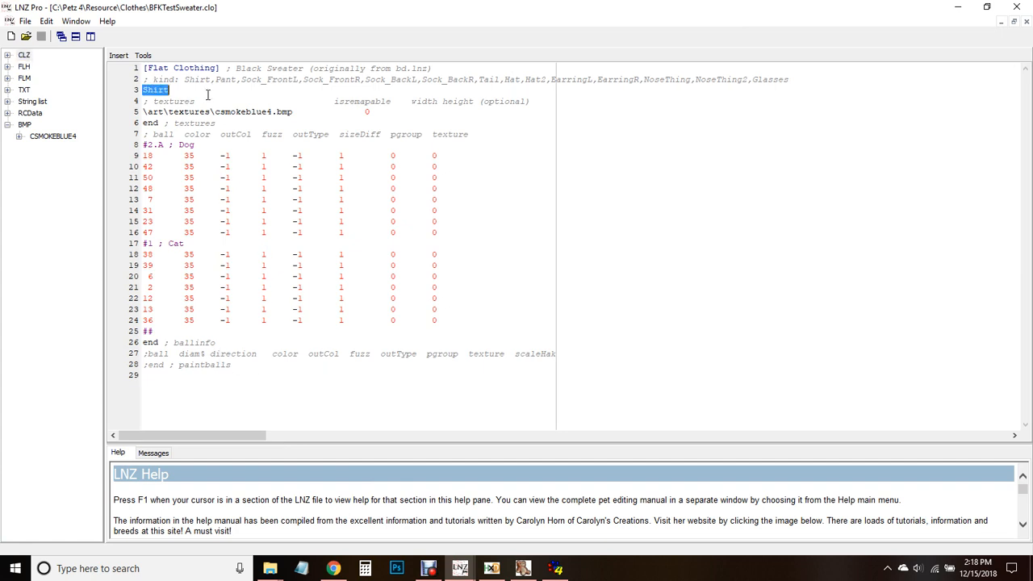
left_click(292, 98)
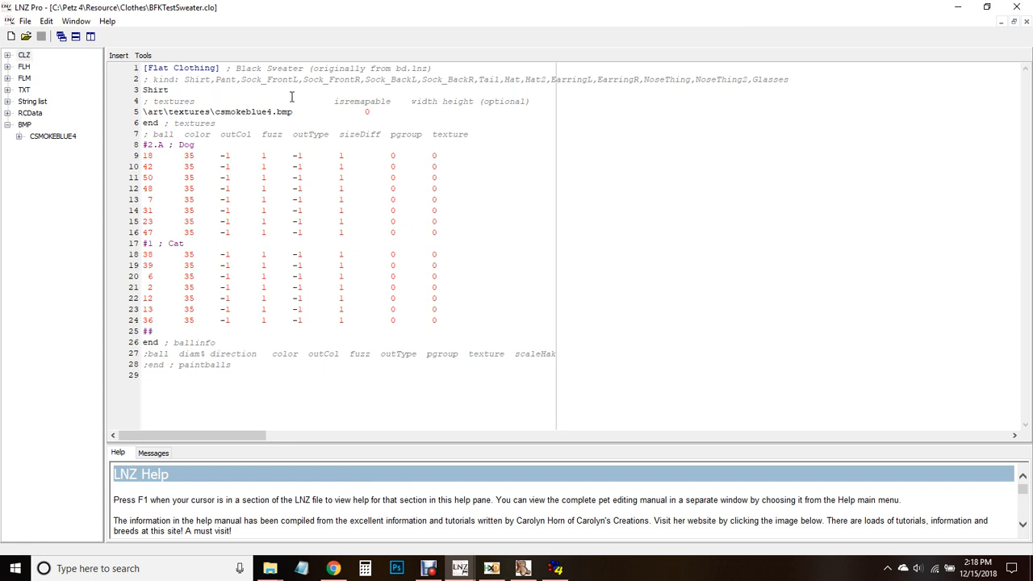